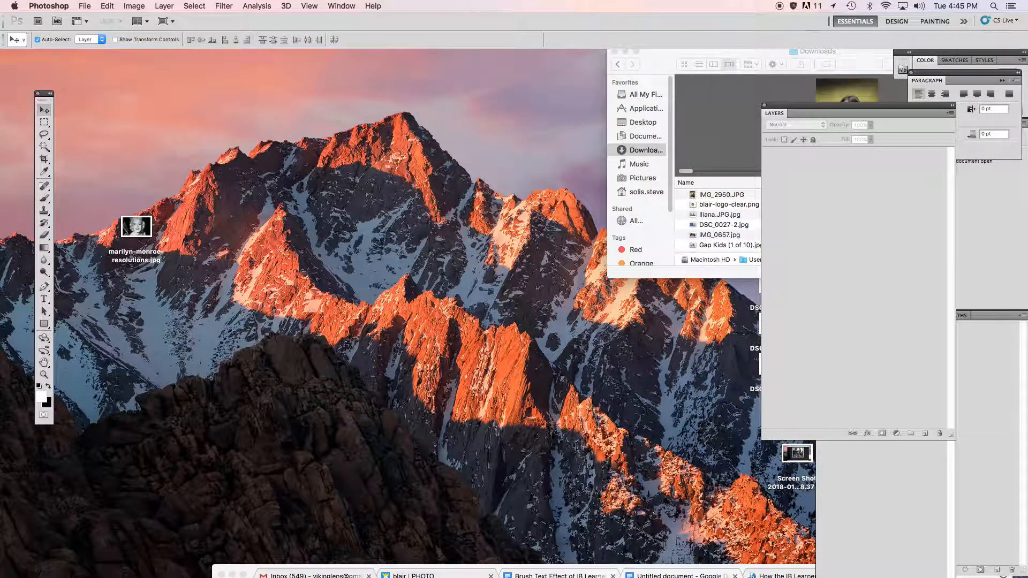
Step: Start a new document and name it with the student's name followed by "- Brush Text"
mouse_move(610, 568)
left_click(86, 6)
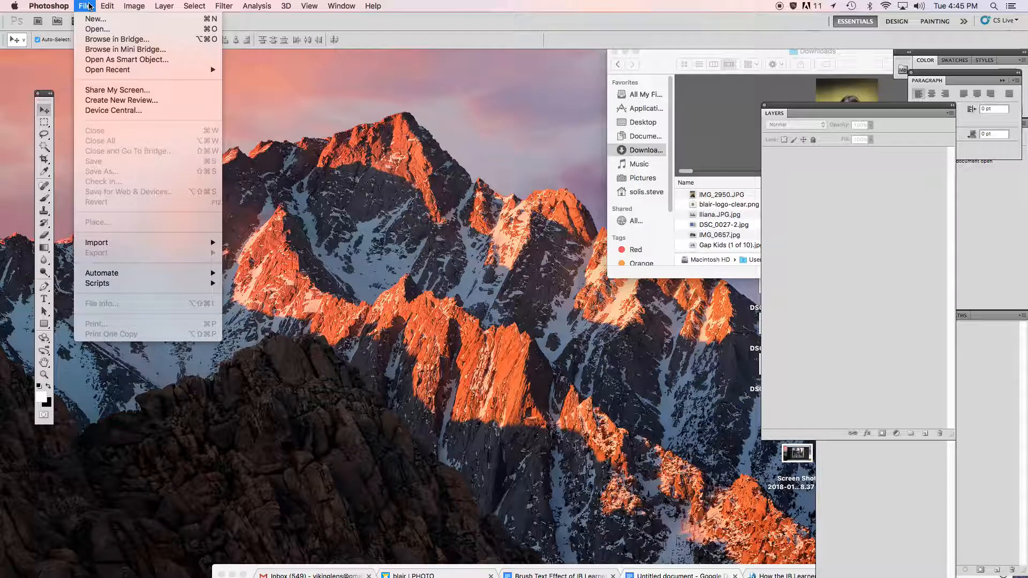
left_click(125, 21)
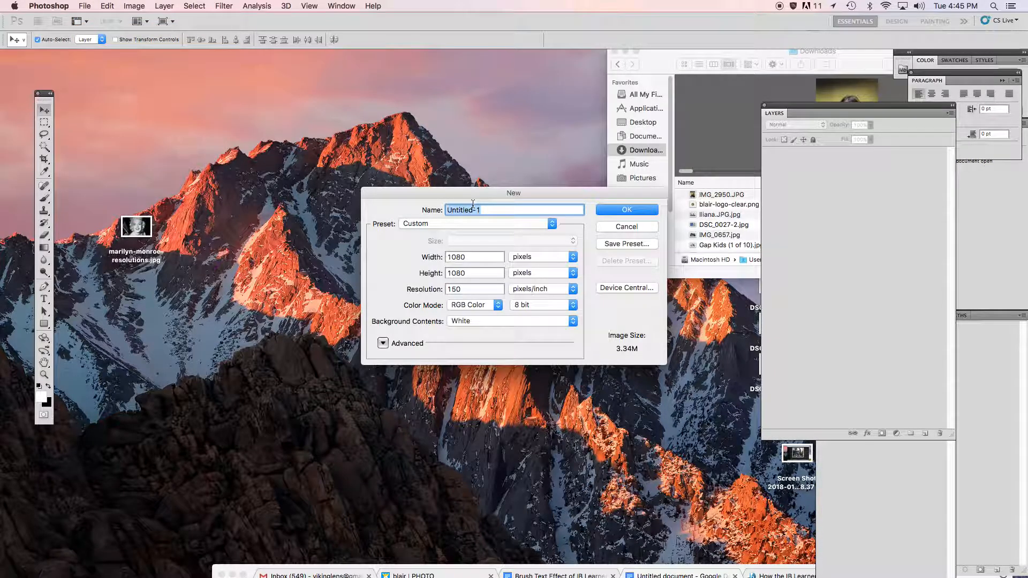
type("J.")
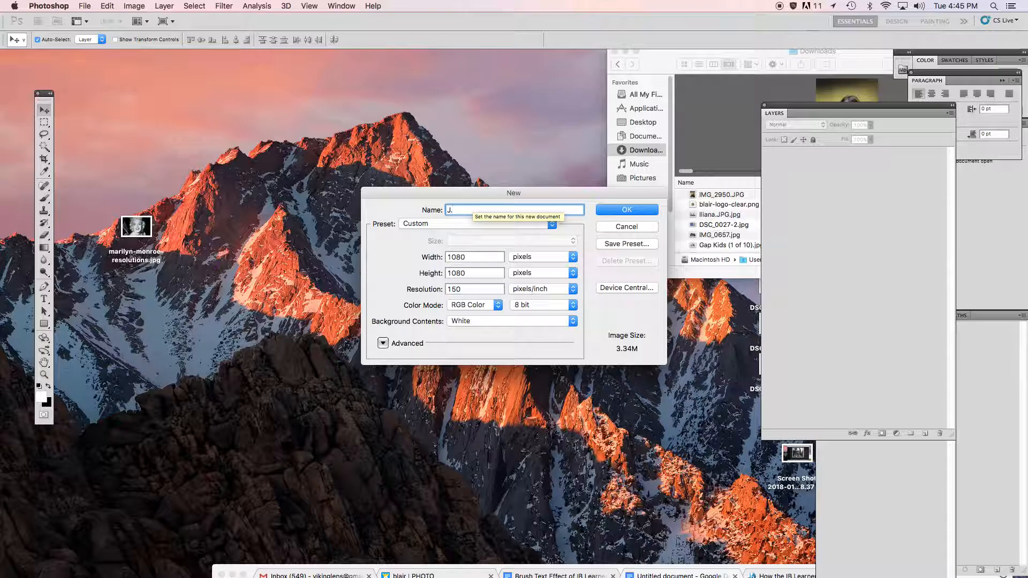
type(" Pelota - Brush ")
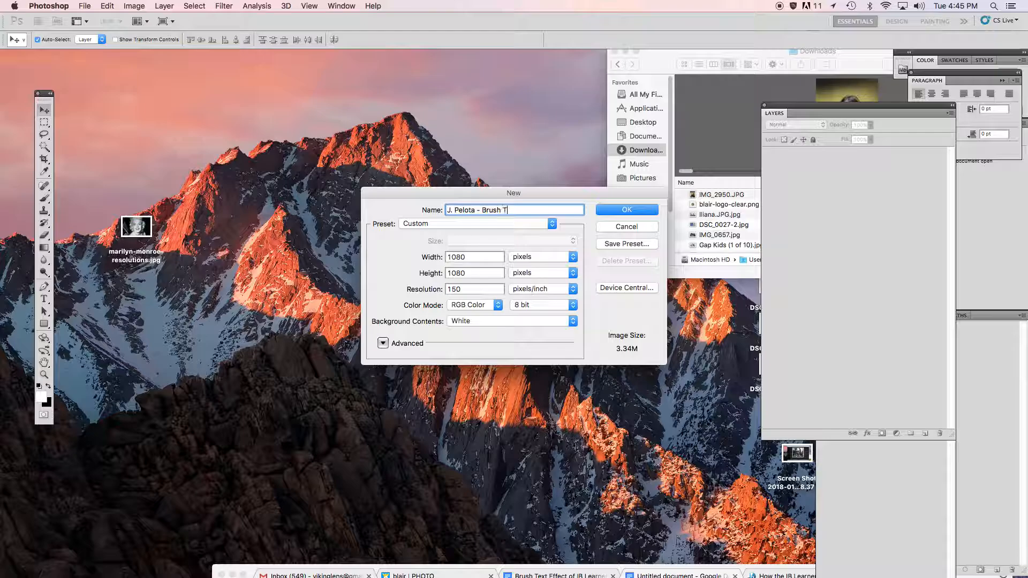
type("TExt")
key("BackSpace")
key("BackSpace")
key("BackSpace")
type("e")
Step: Create the document at 1080 by 1080 pixels and 150 pixels/inch, and enlarge its window around the canvas
left_click(470, 256)
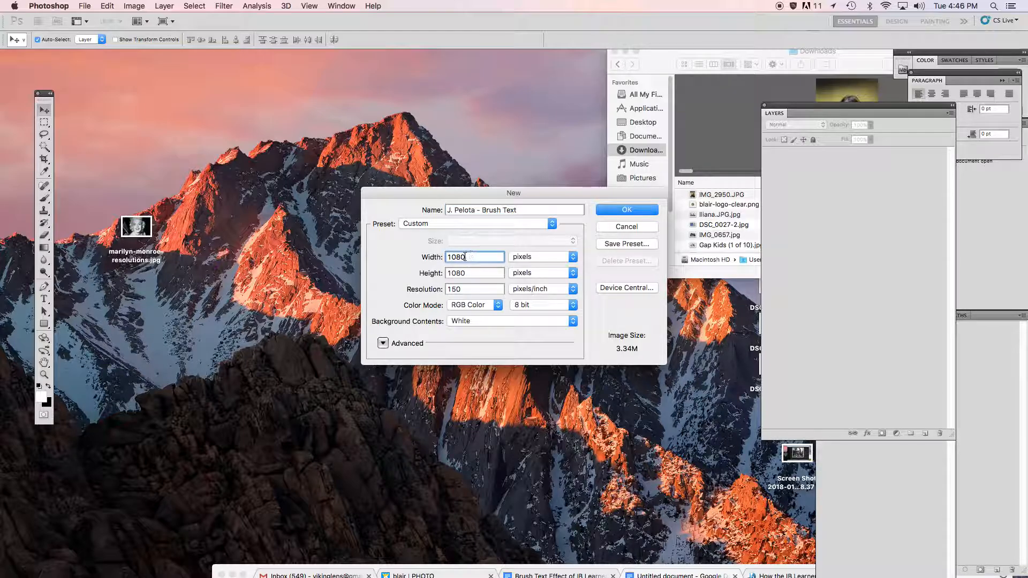
left_click_drag(455, 273, 442, 289)
left_click(519, 259)
left_click(474, 289)
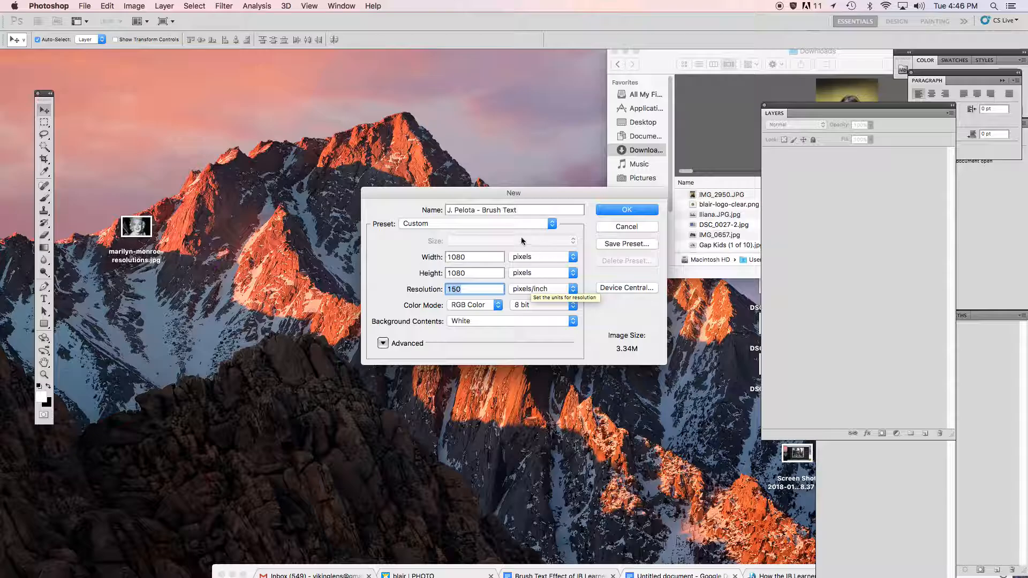
left_click(613, 212)
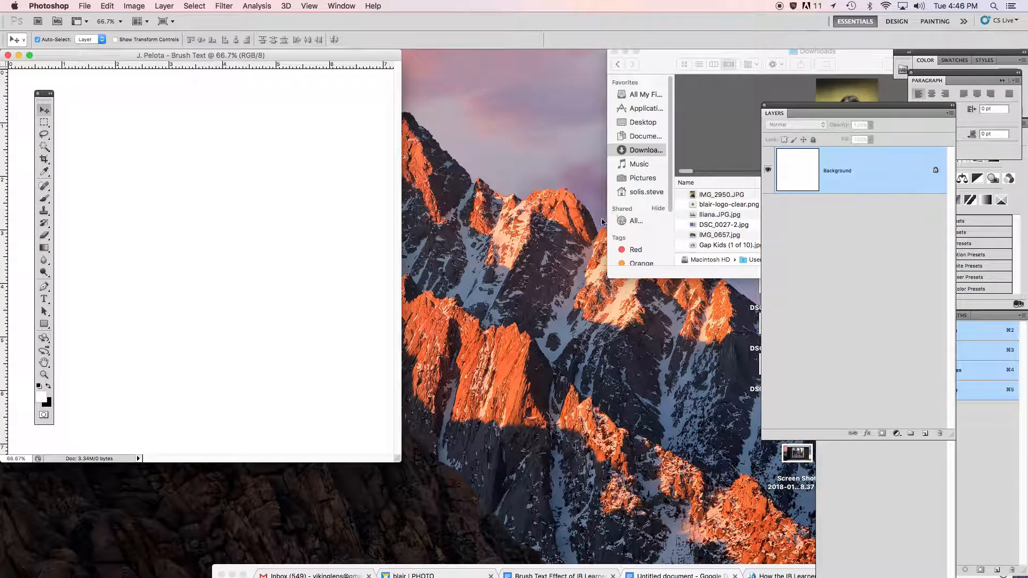
left_click_drag(395, 460, 638, 535)
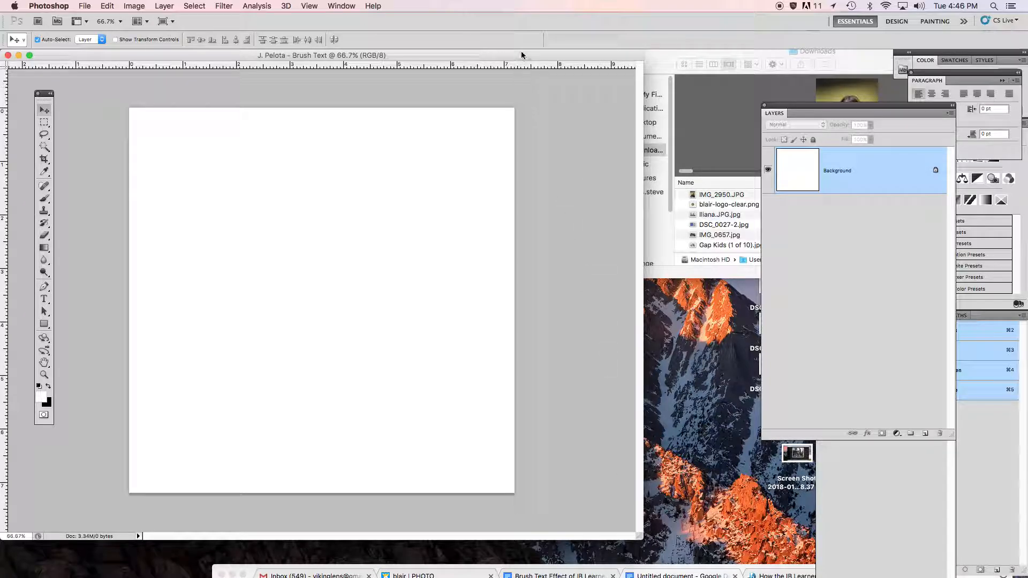
left_click_drag(524, 54, 559, 58)
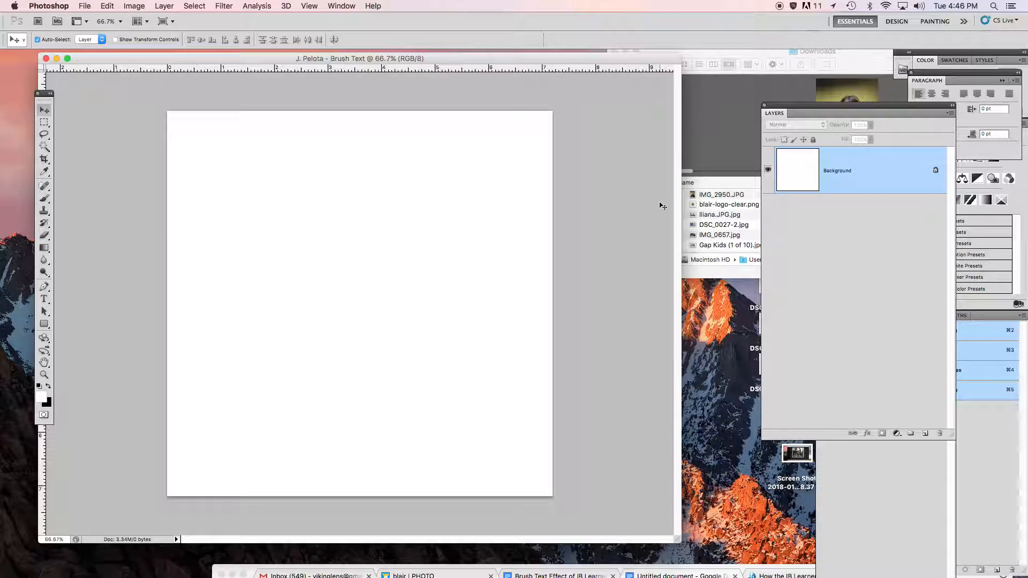
Step: Open the desktop photo IMG_2963.JPG in Photoshop alongside the blank document
left_click(719, 295)
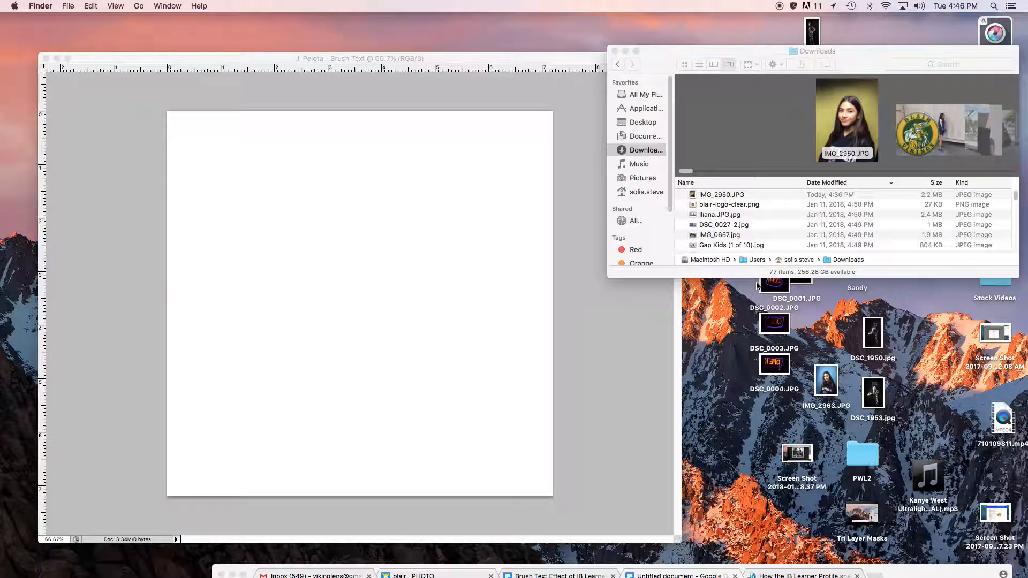
left_click(825, 376)
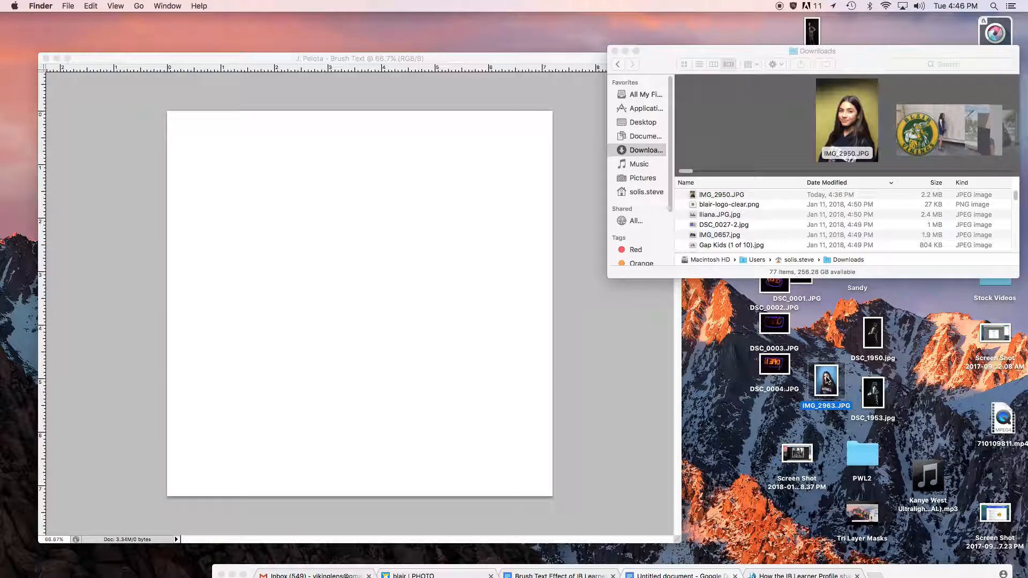
left_click_drag(827, 380, 627, 566)
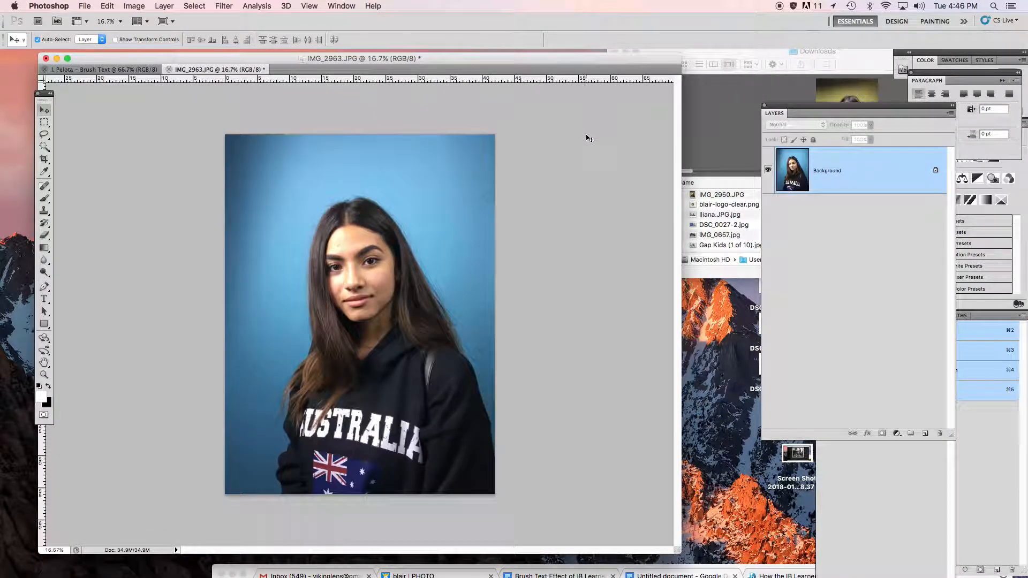
left_click_drag(594, 59, 652, 55)
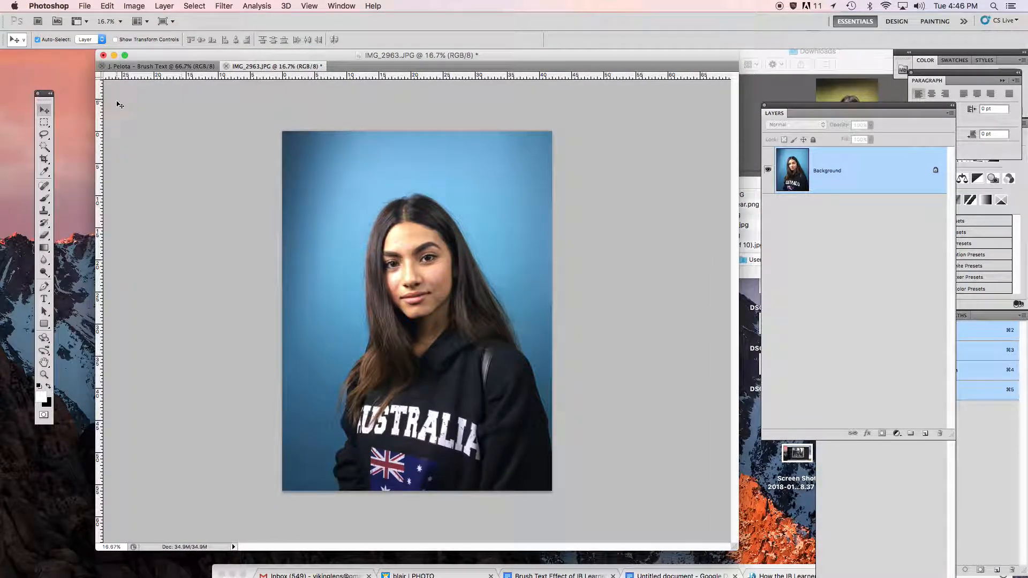
Step: Check the pixel dimensions of the IMG_2963.JPG photo without changing them
left_click(134, 6)
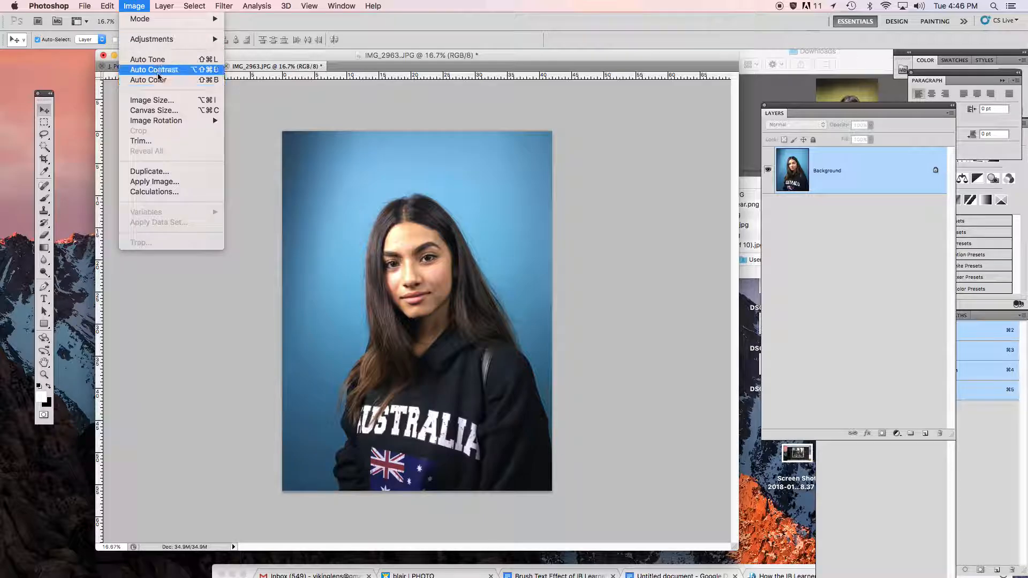
left_click(160, 101)
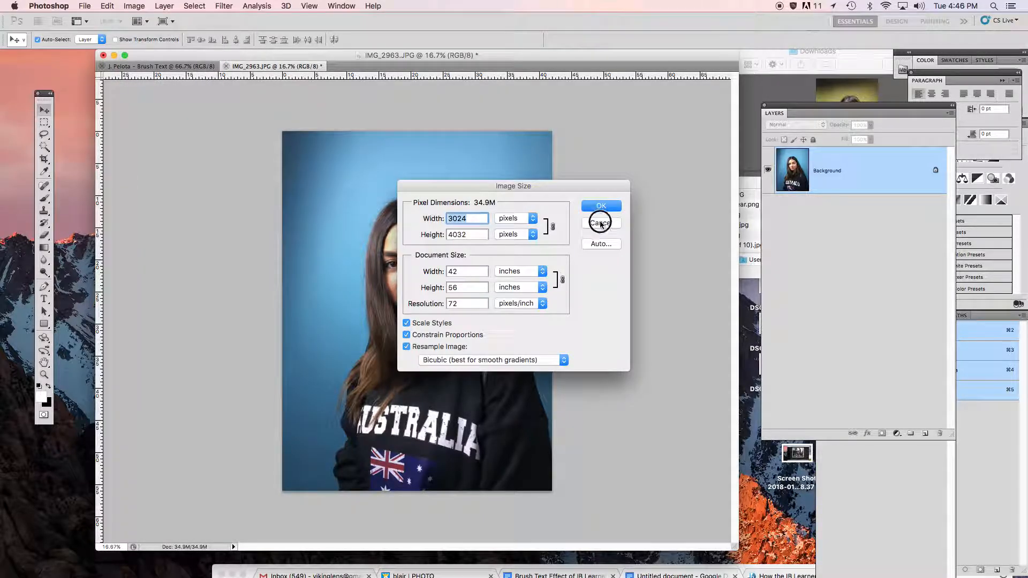
left_click(600, 211)
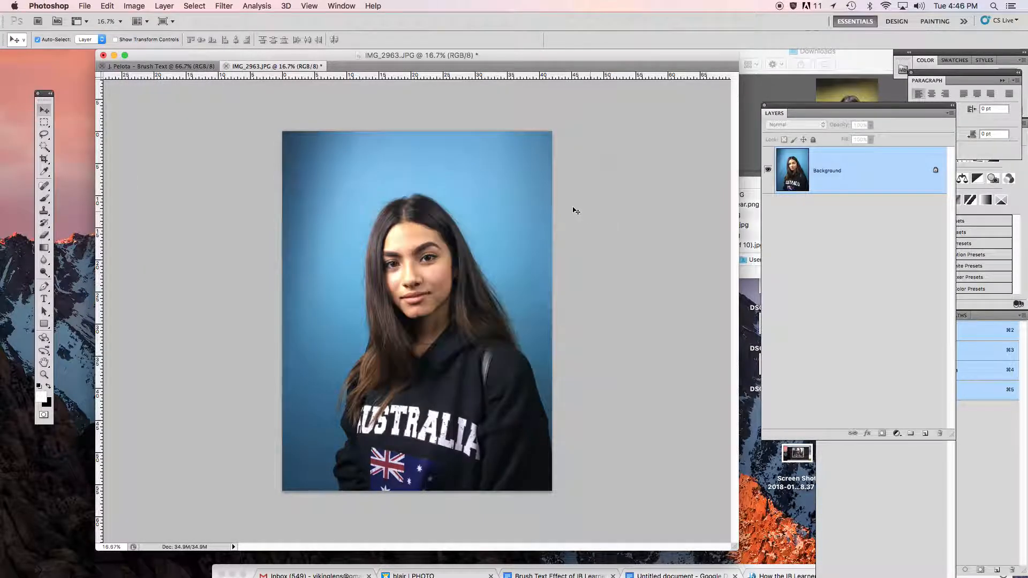
Step: Crop the IMG_2963.JPG photo to a nearly square frame around the woman's head and shoulders
left_click(44, 159)
left_click_drag(318, 180, 520, 388)
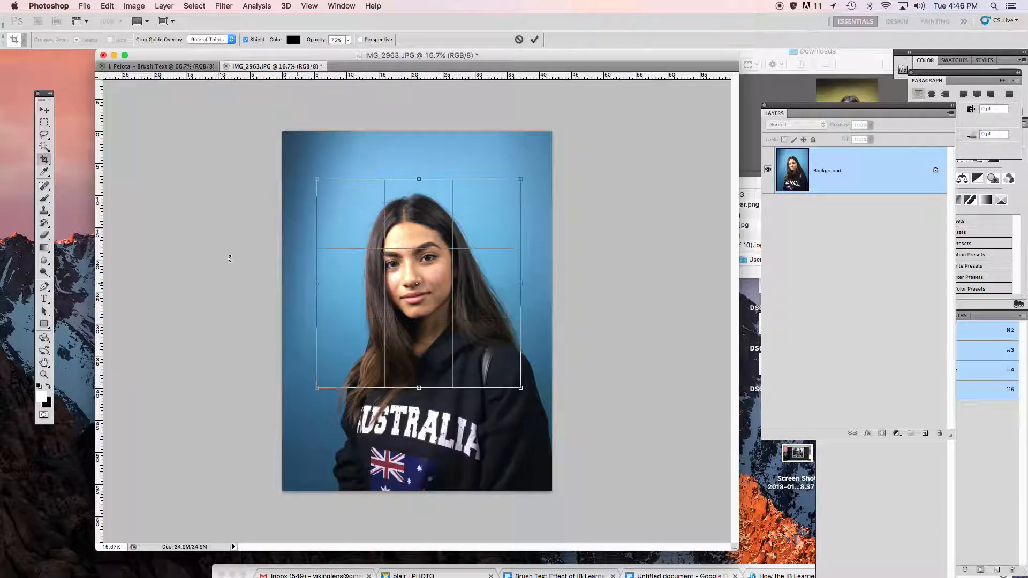
left_click_drag(44, 94, 207, 117)
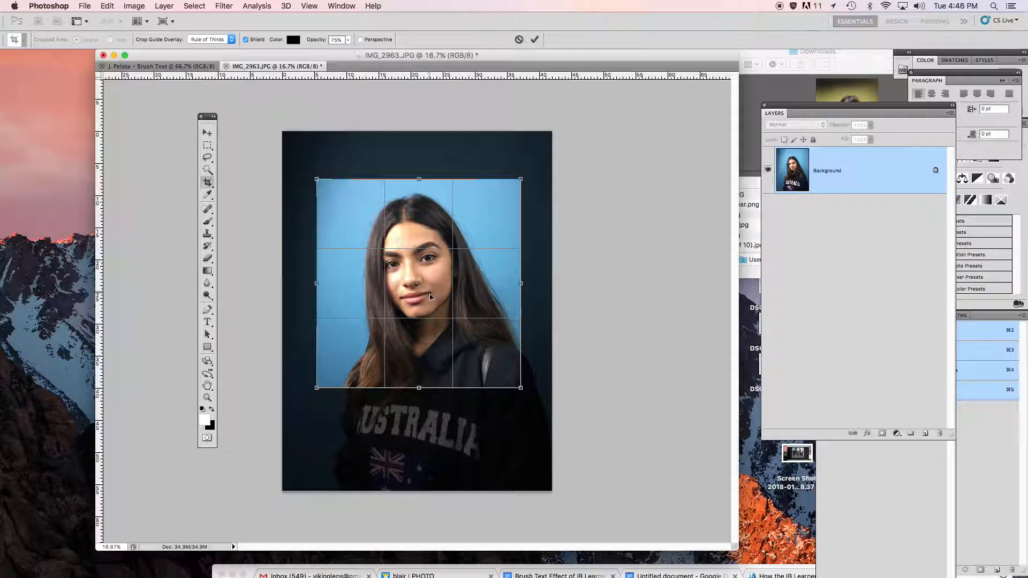
key("Return")
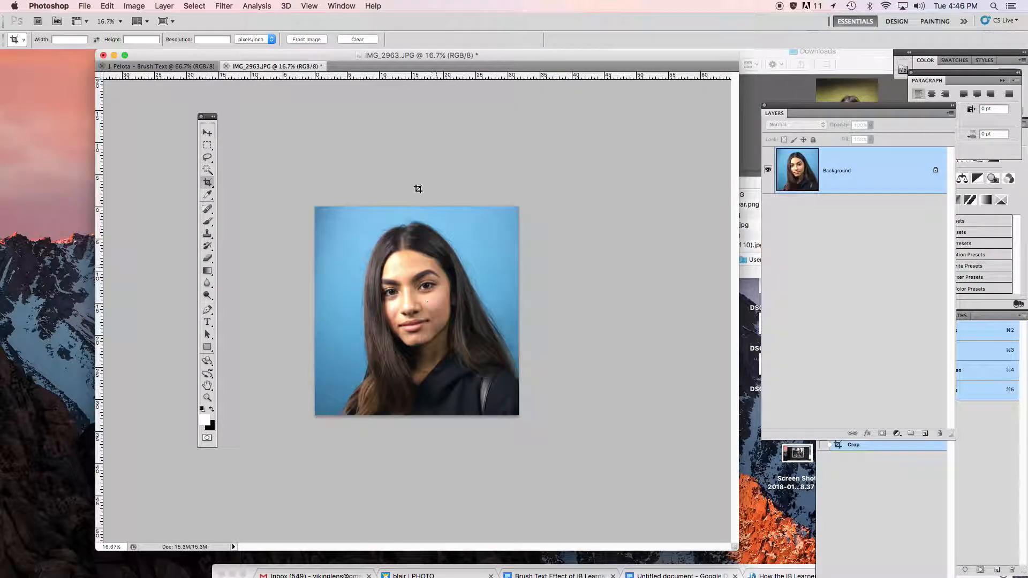
left_click(208, 133)
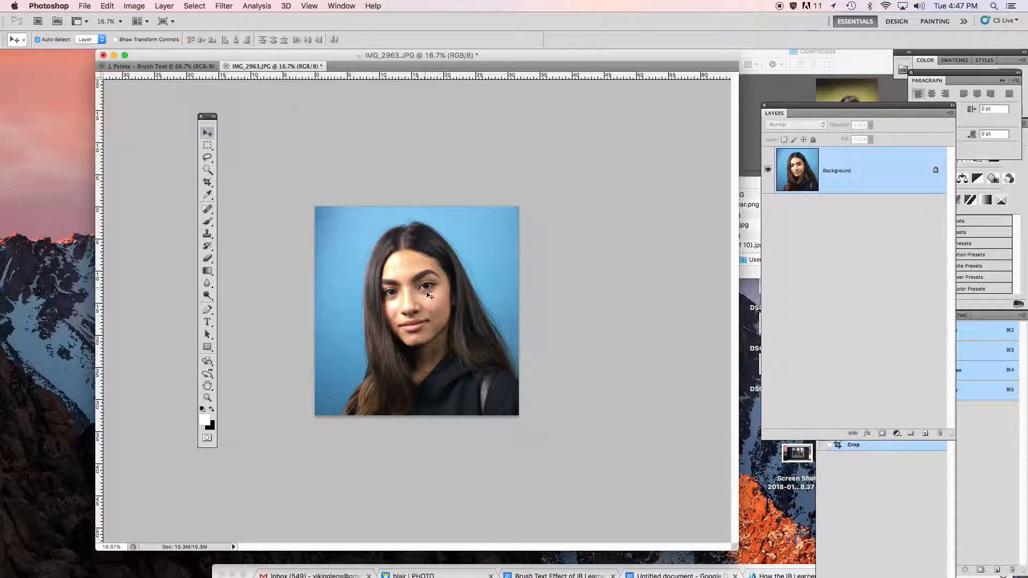
Step: Try pasting a copy of the whole cropped photo into the blank Brush Text document
left_click_drag(487, 55, 545, 57)
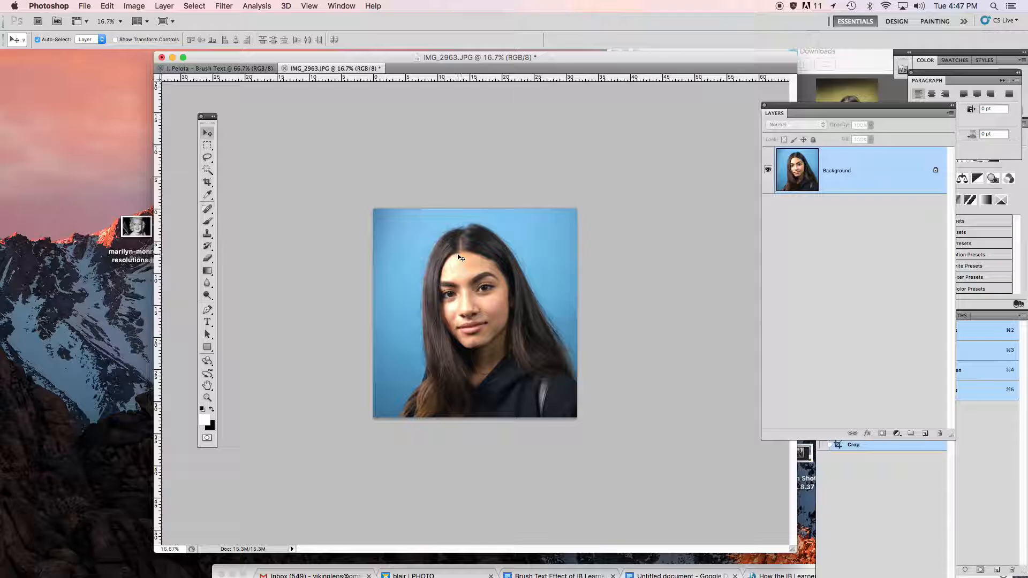
key("super+a")
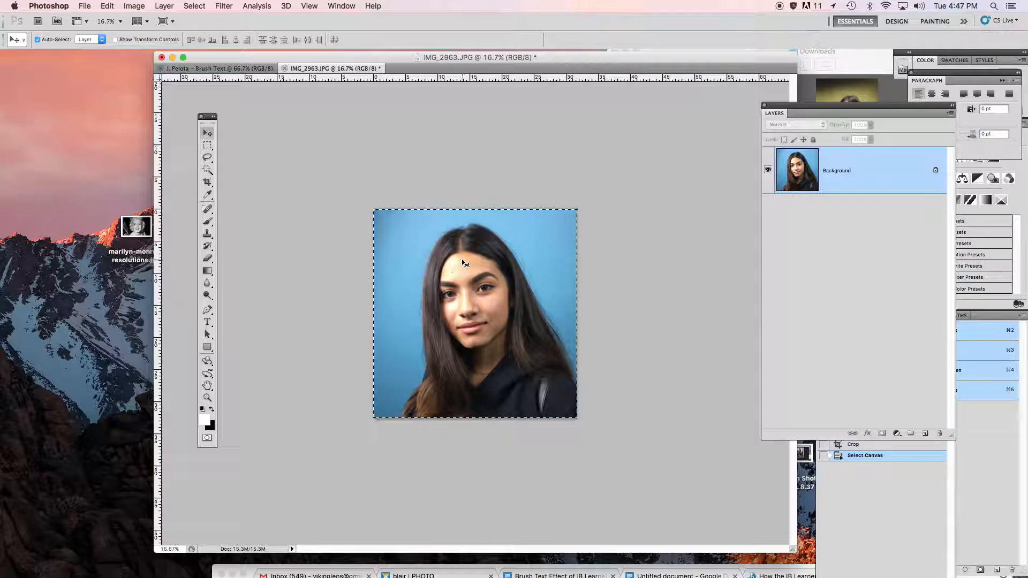
key("super+c")
left_click(253, 70)
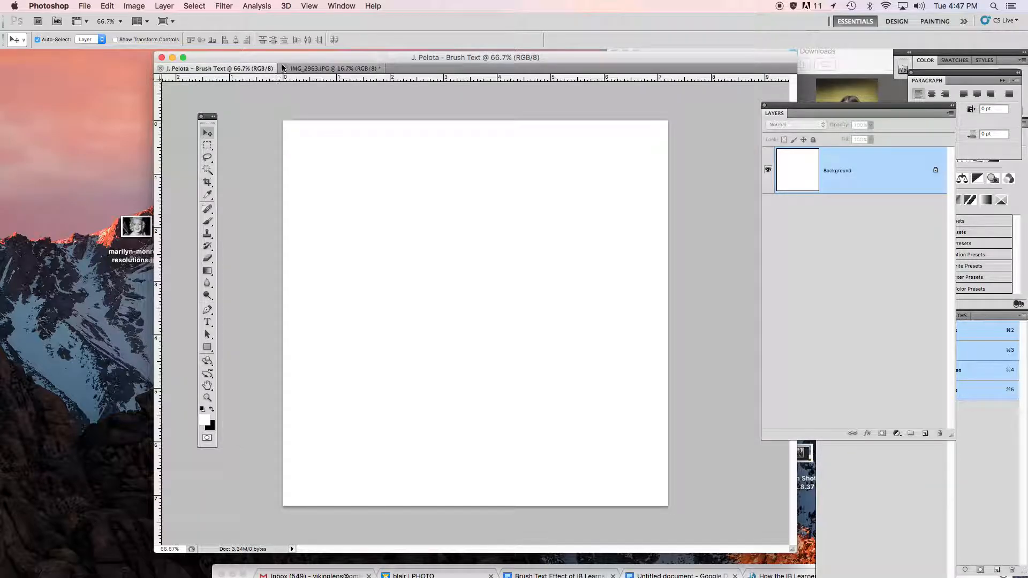
left_click_drag(397, 61, 400, 63)
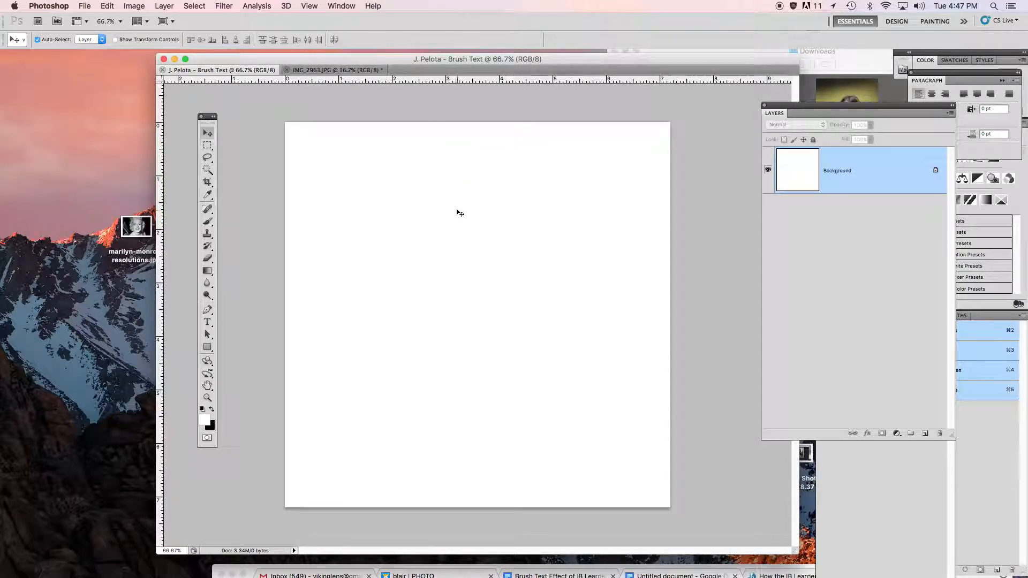
key("super+v")
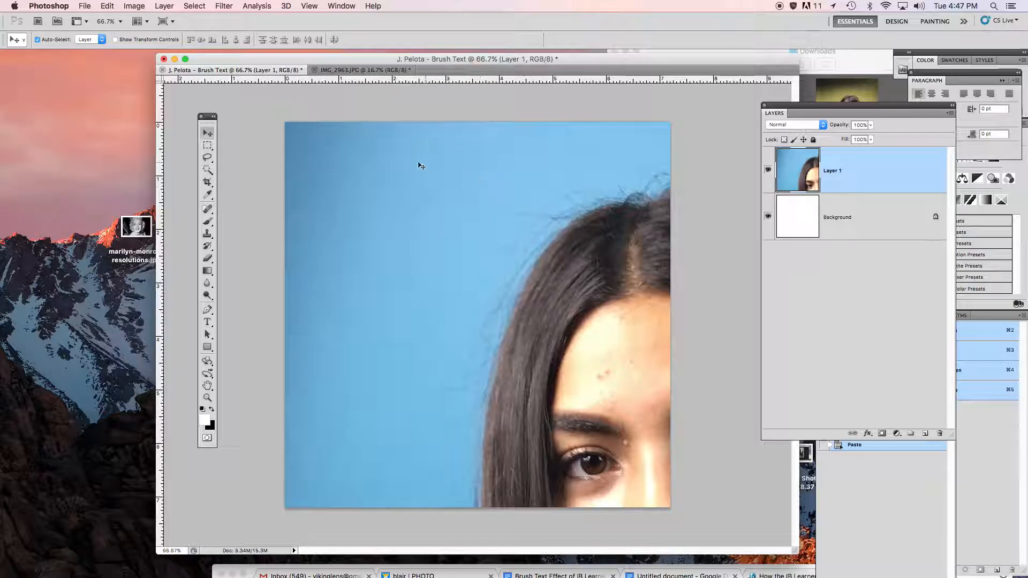
key("super+z")
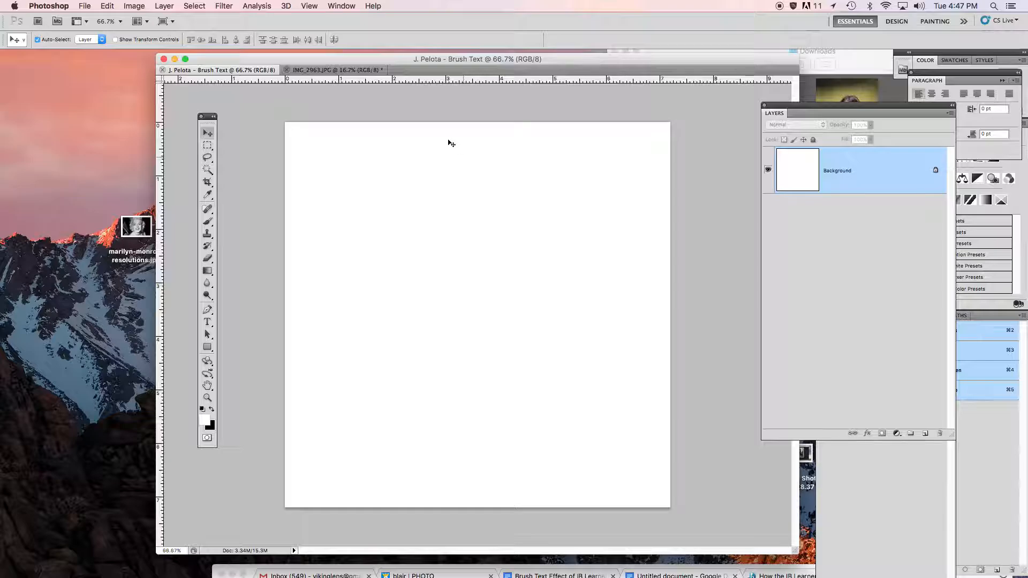
Step: Resize the cropped IMG_2963.JPG photo to a height of 1080 pixels with proportions constrained
left_click(356, 73)
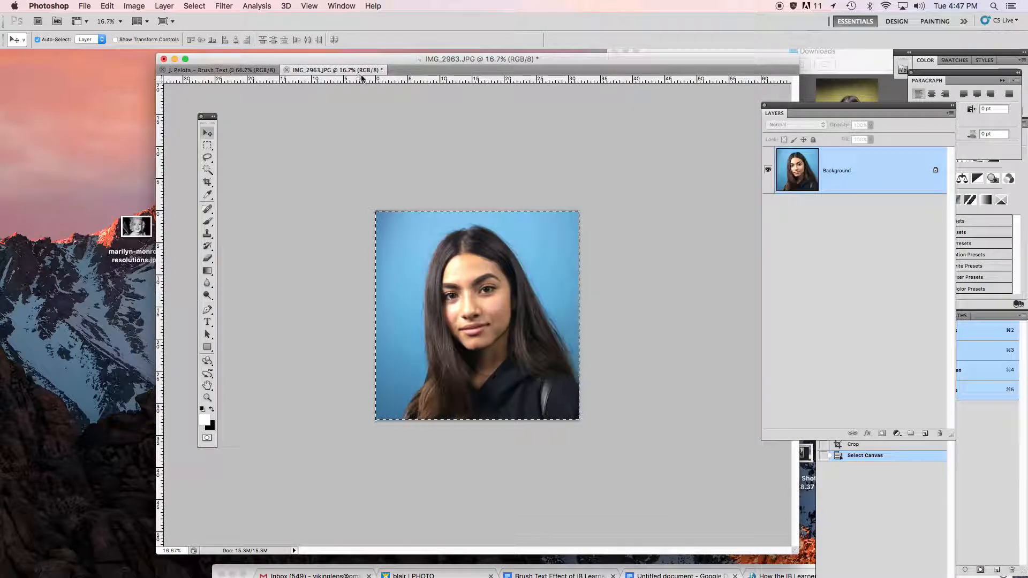
left_click(144, 6)
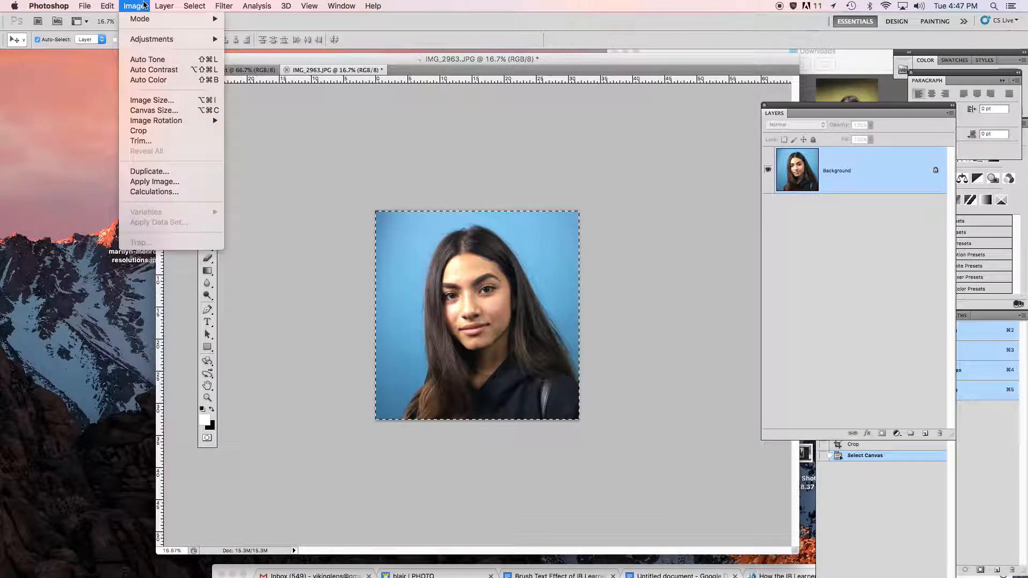
left_click(161, 99)
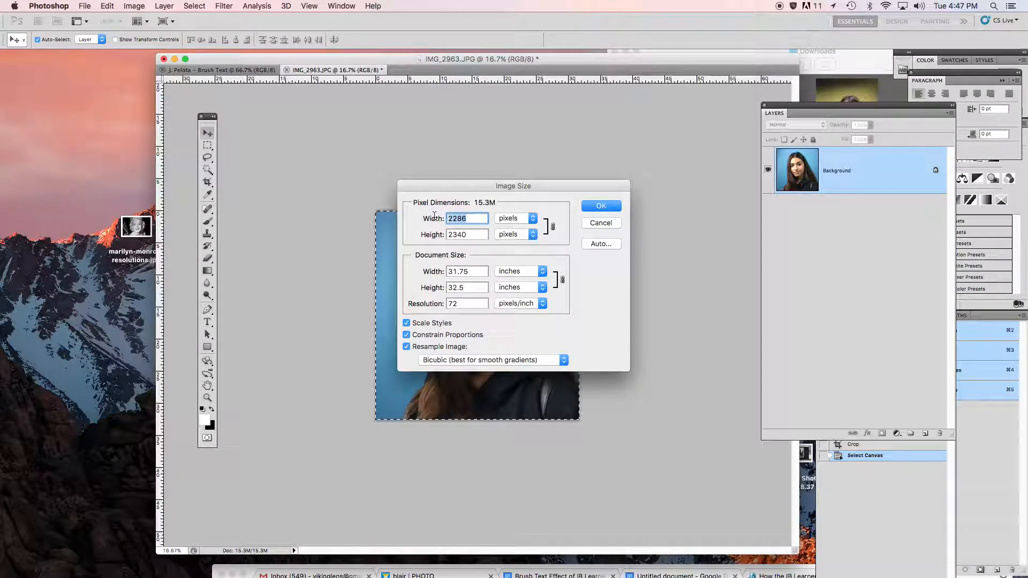
type("1080")
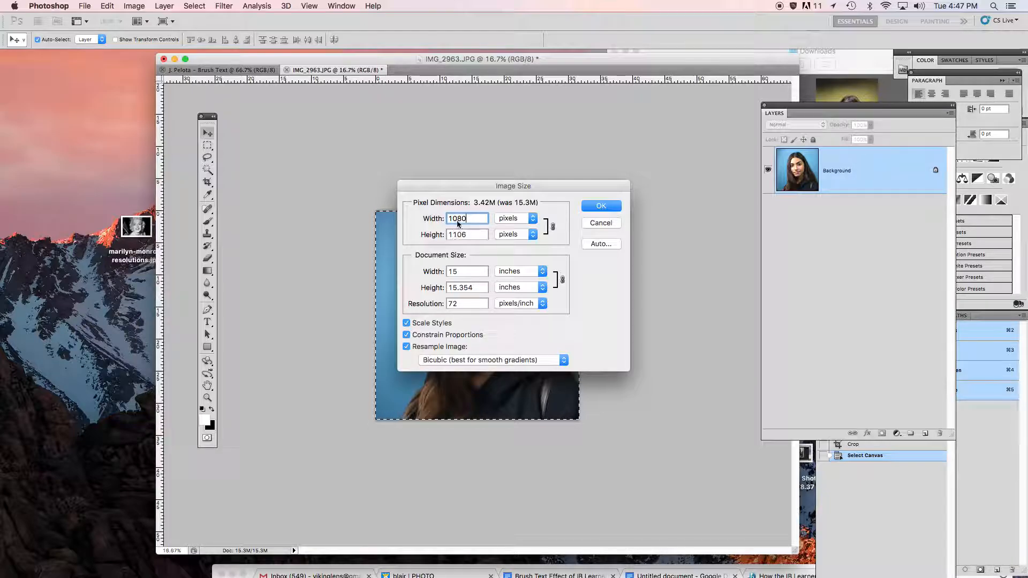
double_click(458, 236)
type("1080")
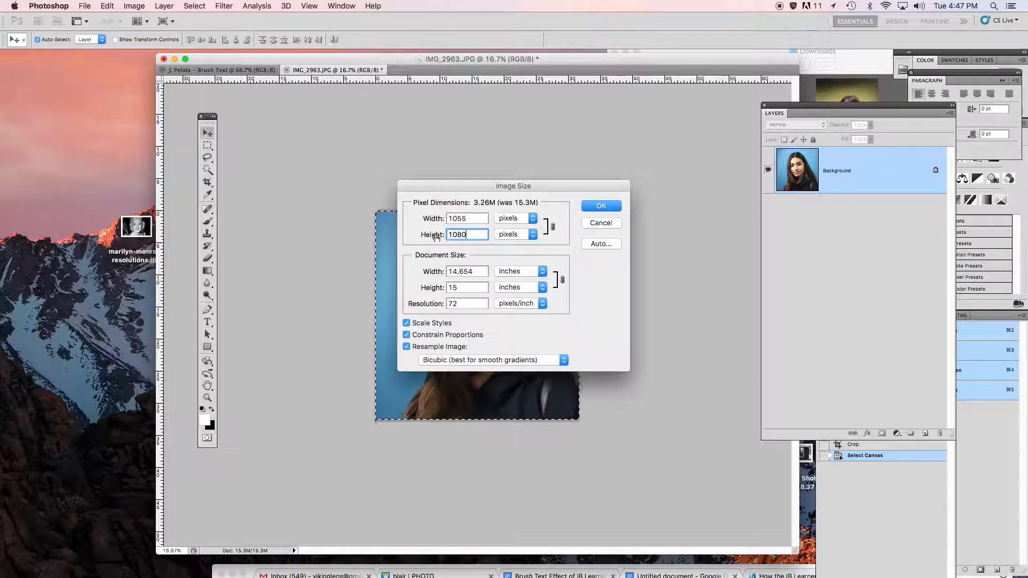
double_click(459, 219)
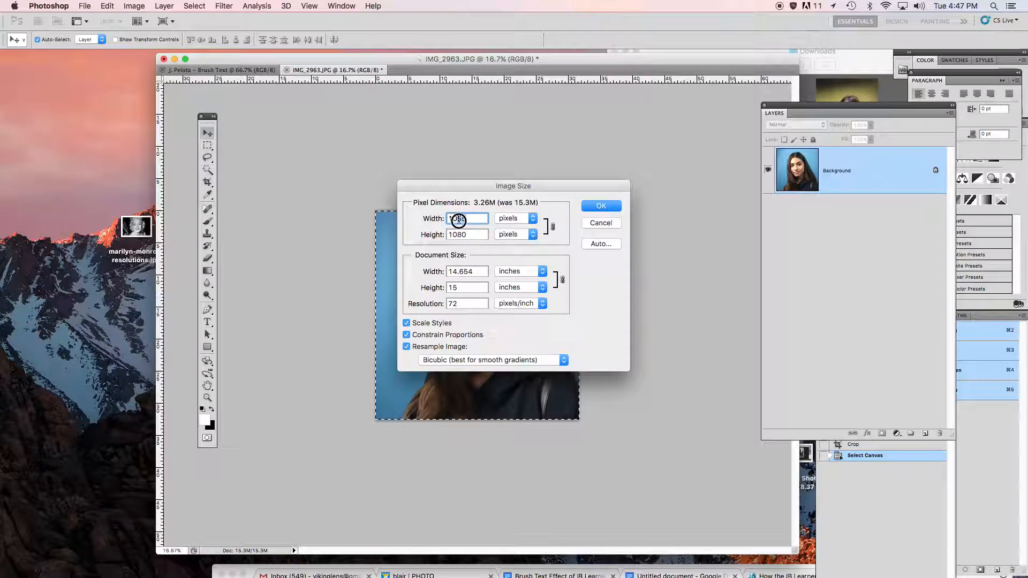
key("Tab")
type("1080")
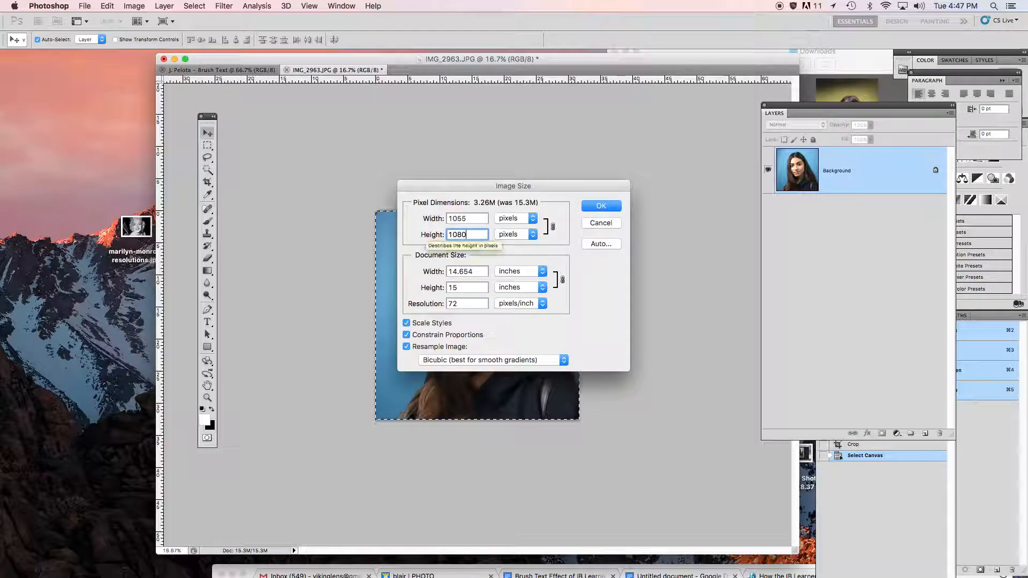
left_click(594, 206)
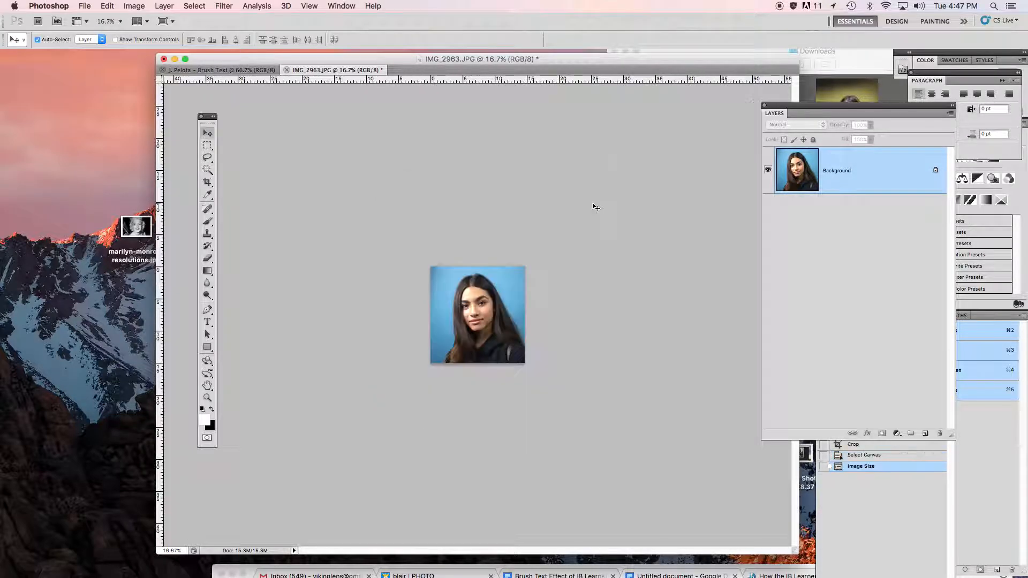
Step: Copy the entire resized IMG_2963.JPG photo and paste it into the Brush Text document
key("super+a")
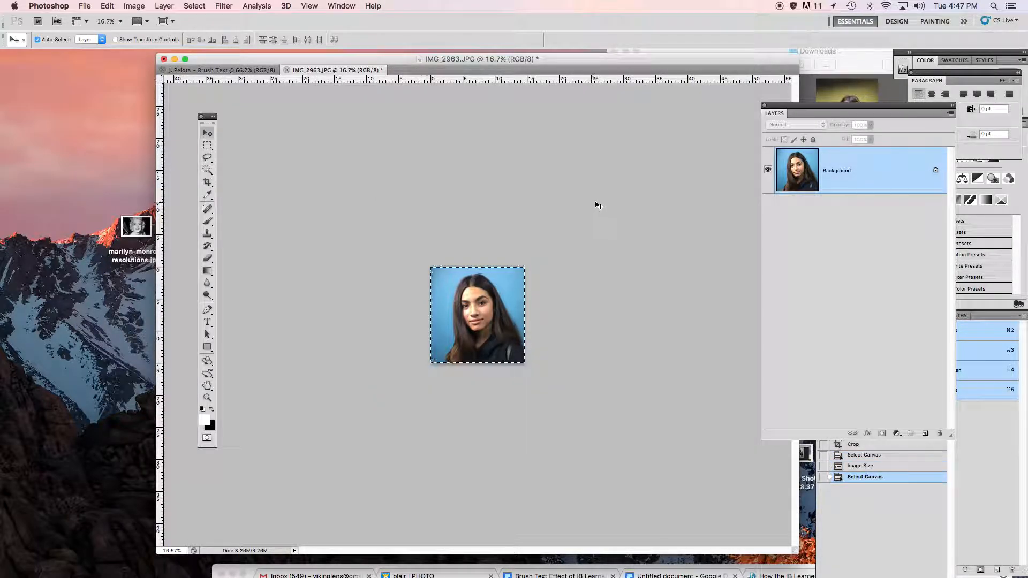
left_click(251, 73)
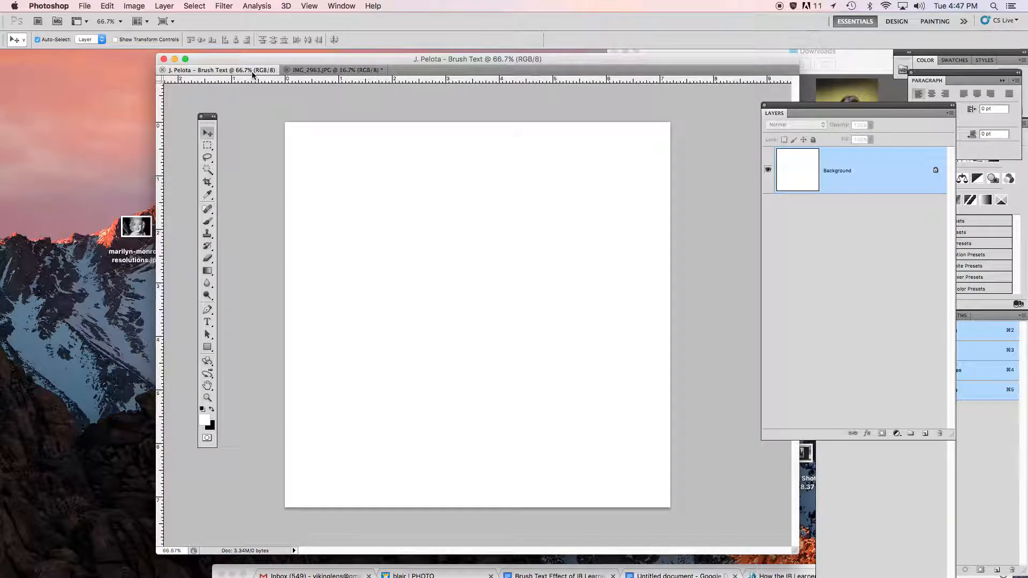
key("super+v")
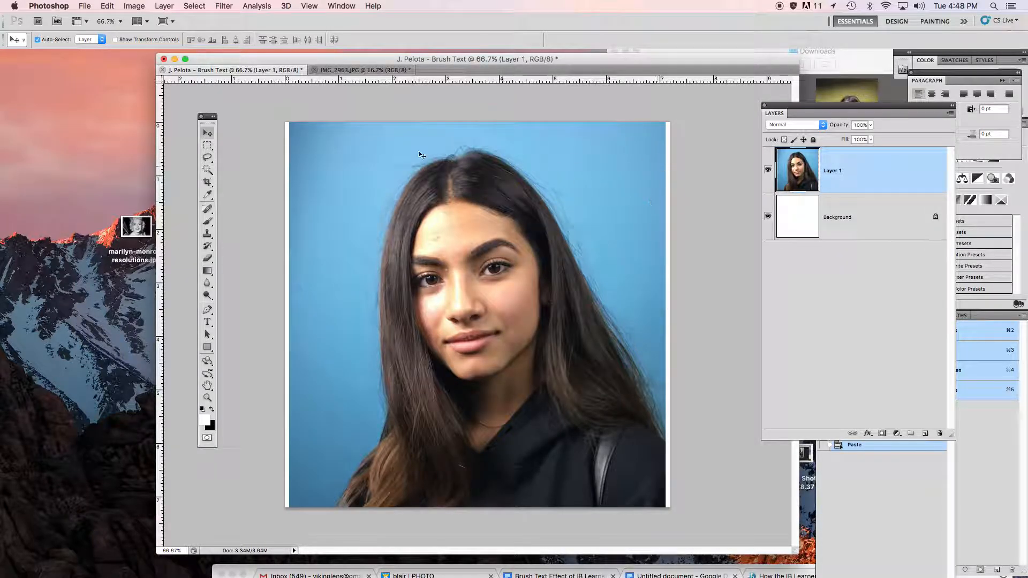
Step: Move the pasted portrait toward the canvas's upper-left corner and scale it to about 118% so it covers the whole canvas
left_click_drag(357, 146, 342, 129)
left_click_drag(356, 170, 349, 159)
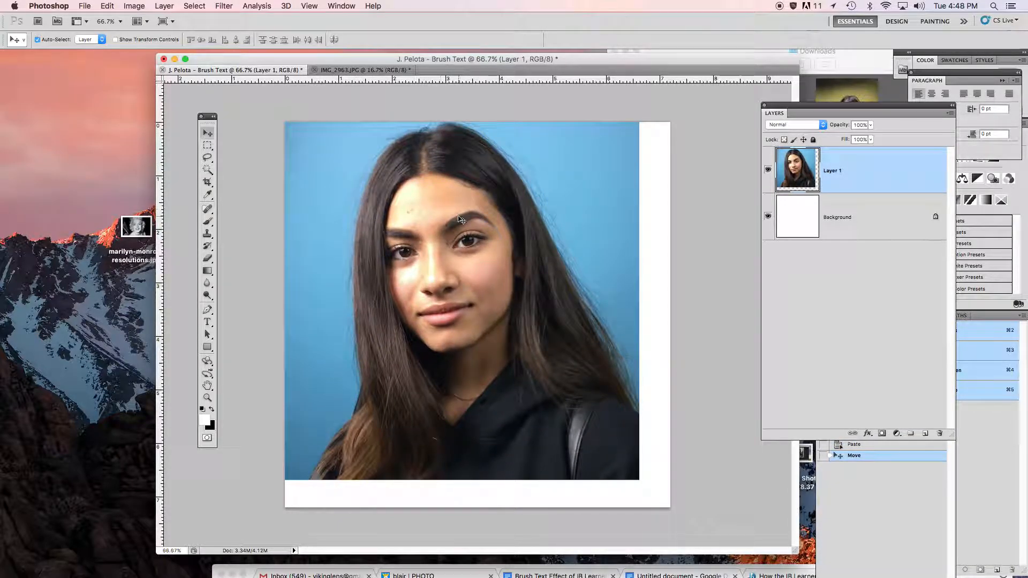
key("super+t")
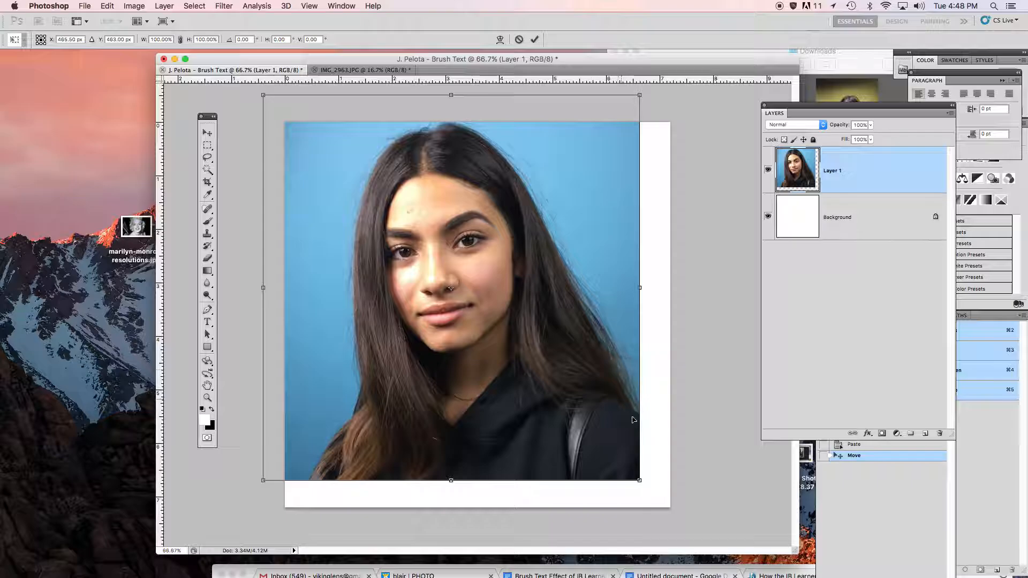
left_click_drag(640, 481, 708, 551)
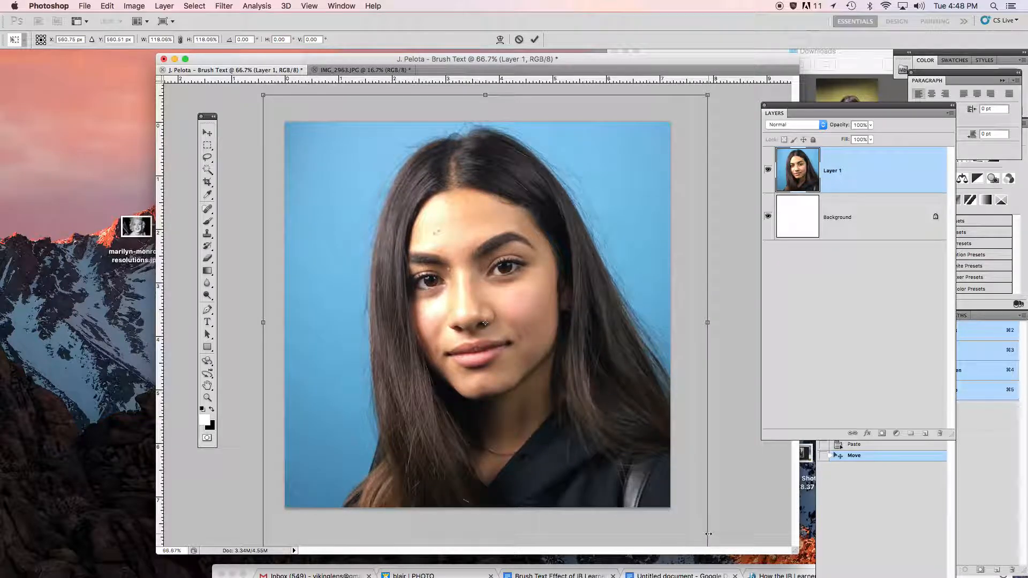
key("Return")
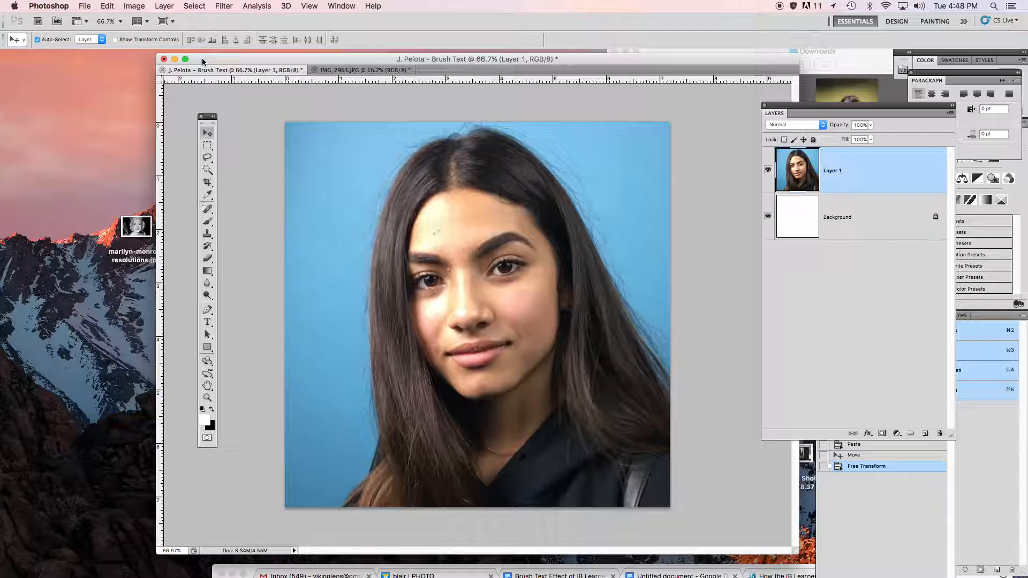
Step: Apply a Black & White adjustment to Layer 1 with Reds 70, Yellows 77, Greens 49, Cyans 110, Blues 135 and Magentas 149
left_click(138, 6)
mouse_move(155, 39)
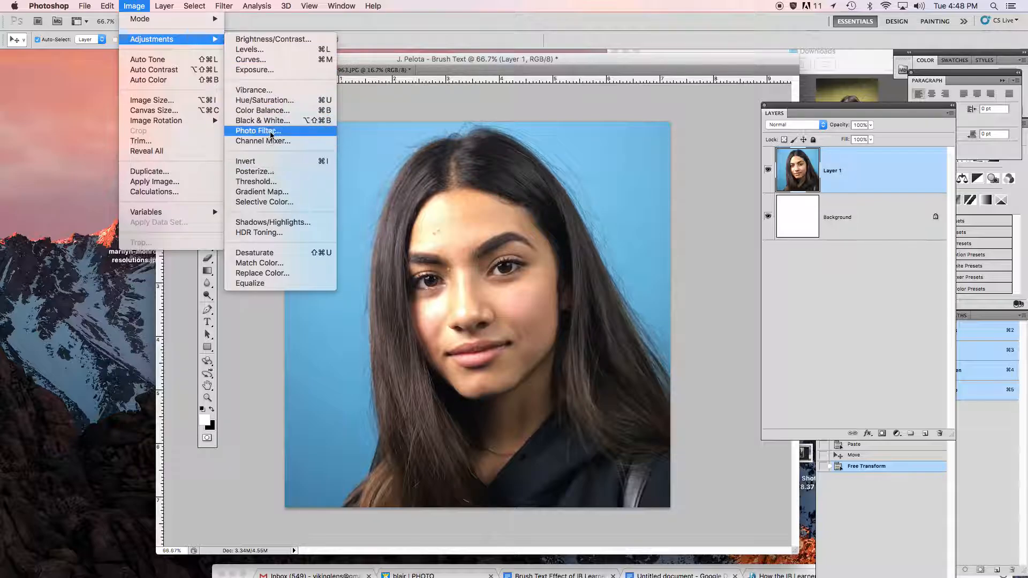
left_click(263, 120)
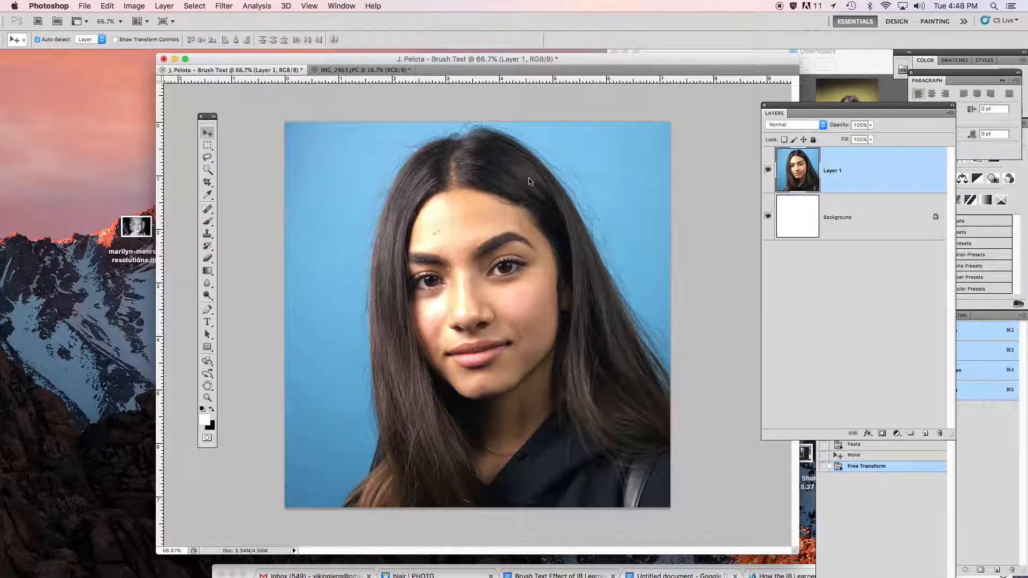
left_click_drag(563, 151, 843, 240)
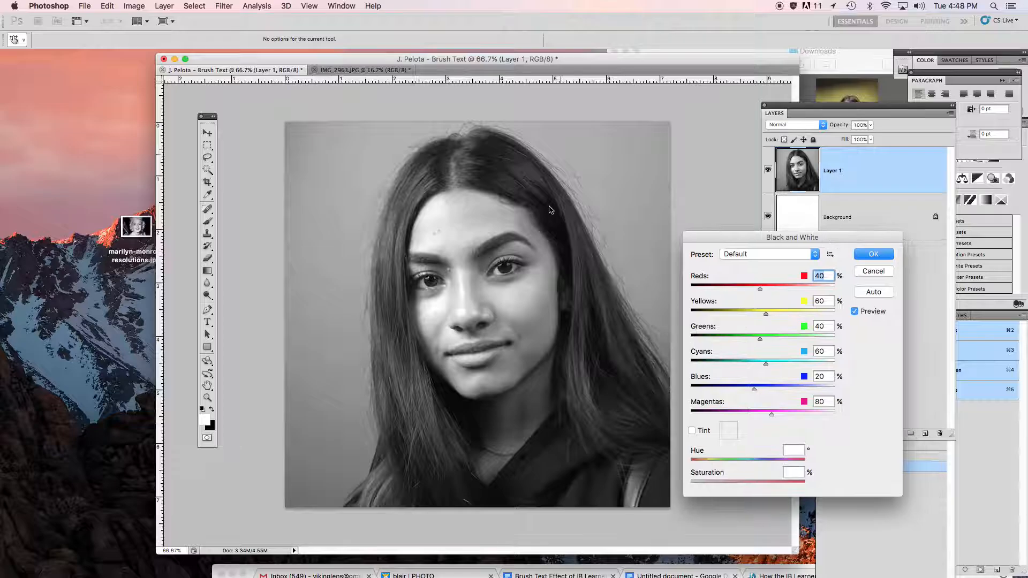
left_click_drag(763, 286, 773, 365)
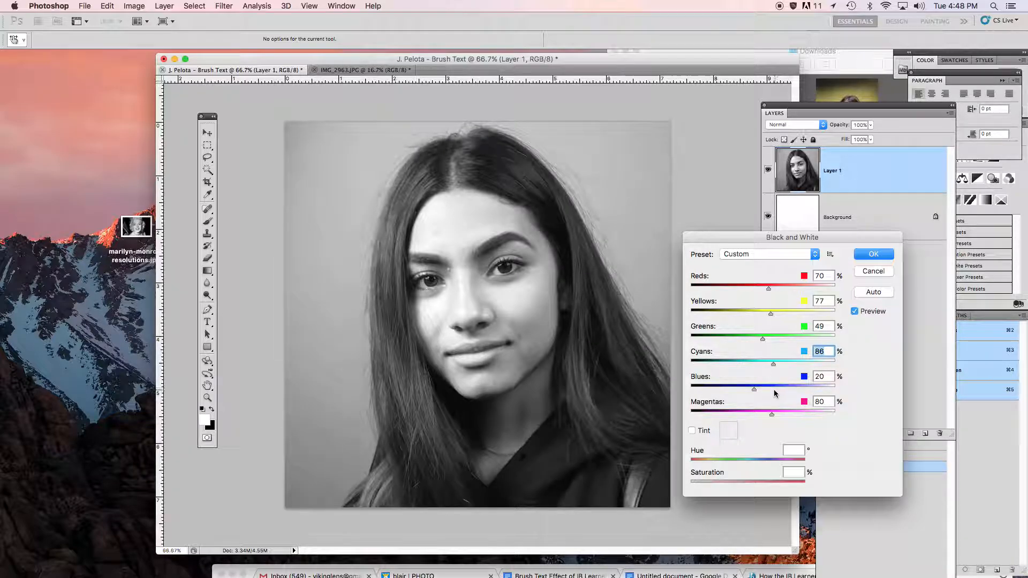
left_click(777, 387)
left_click_drag(779, 412, 791, 411)
left_click(788, 389)
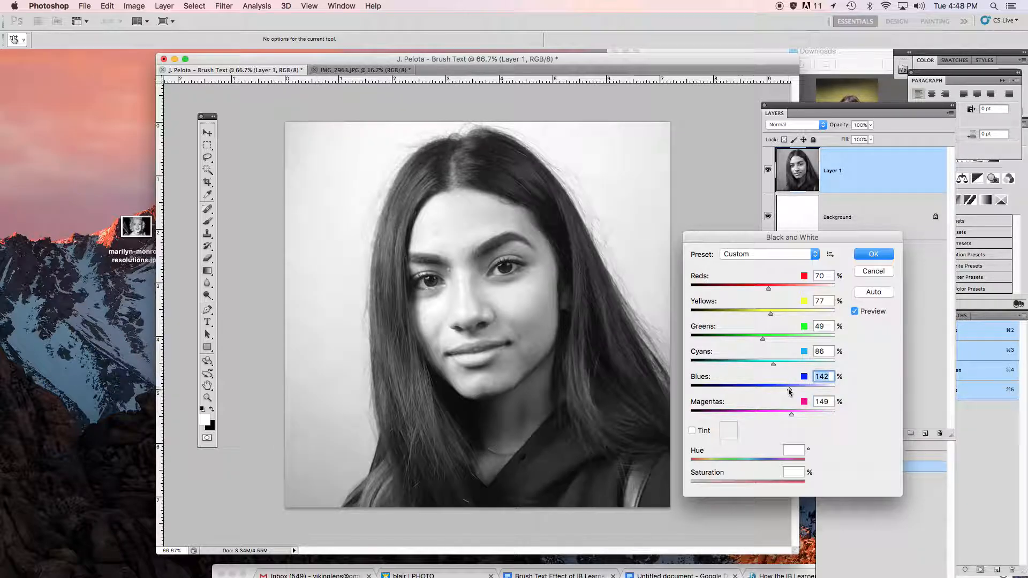
left_click(779, 364)
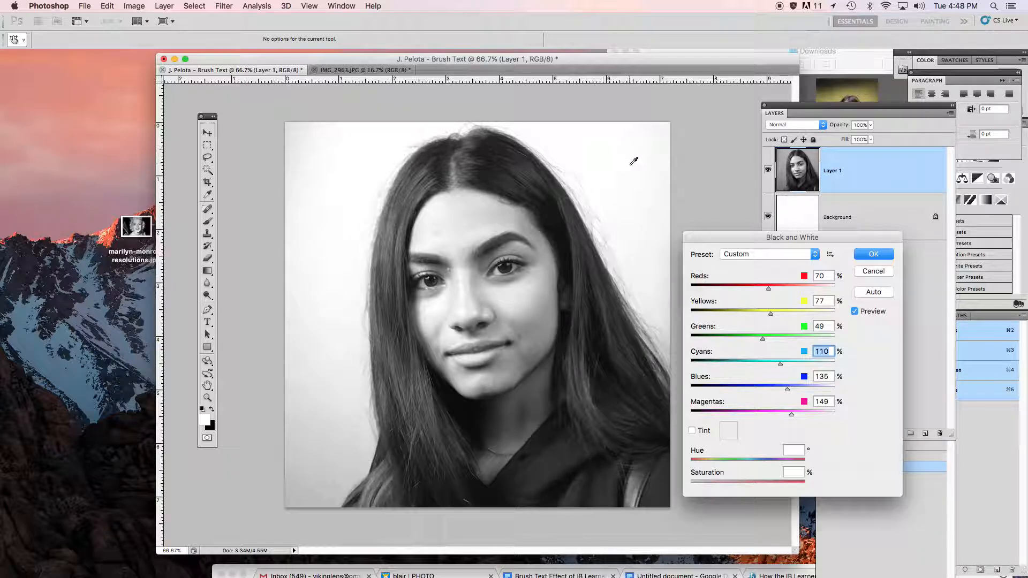
left_click(866, 256)
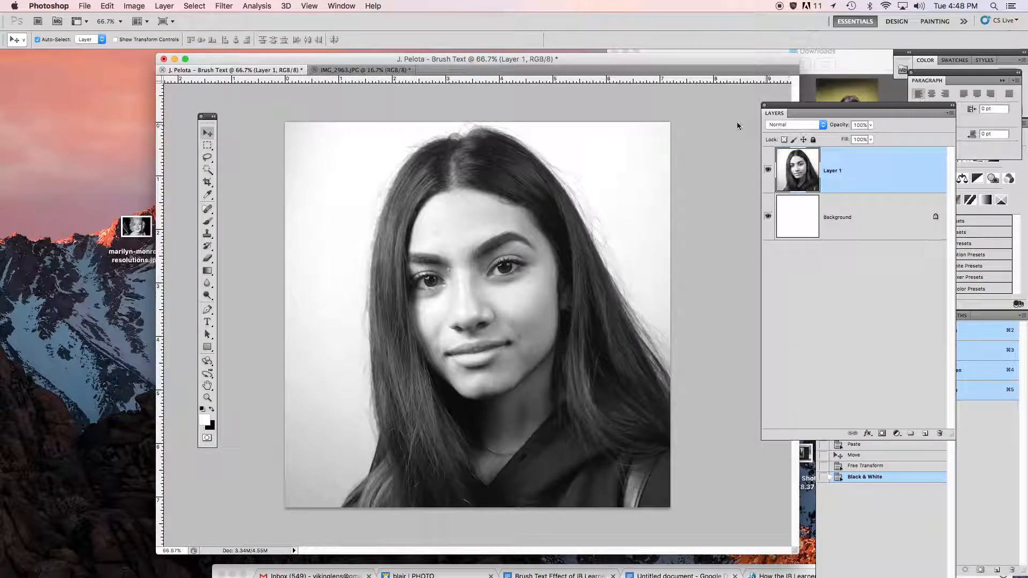
Step: Save the Brush Text document with layers in Photoshop format in the Documents folder
key("super+s")
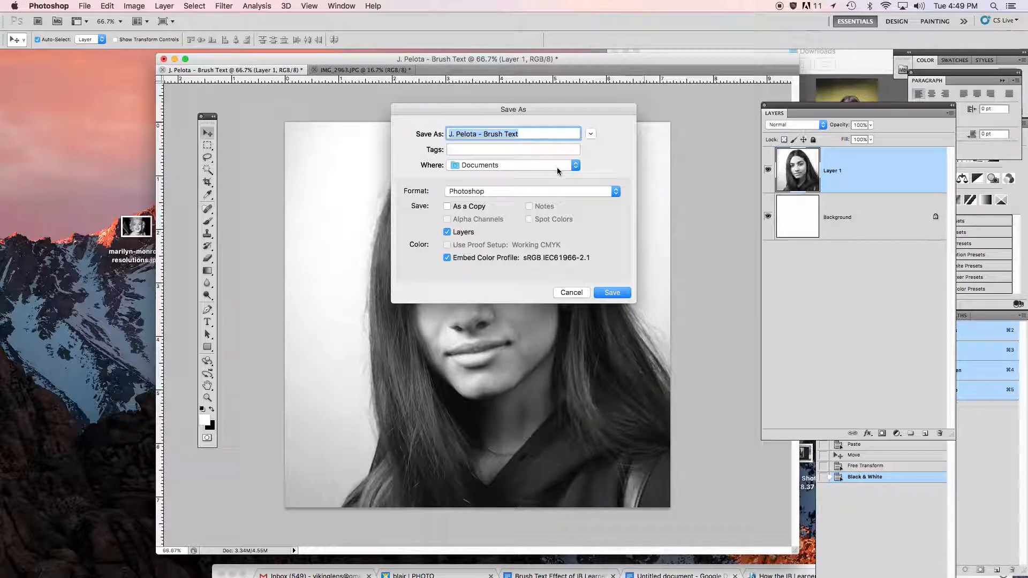
left_click(613, 293)
left_click(635, 257)
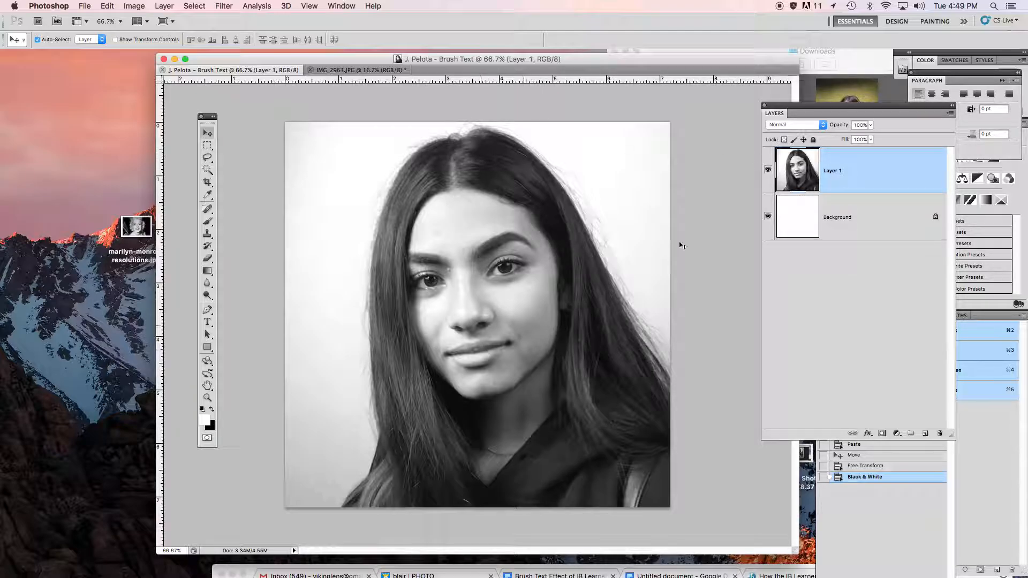
Step: Place a vertical guide down the middle of the face and copy the portrait's left half to a new layer
left_click(209, 145)
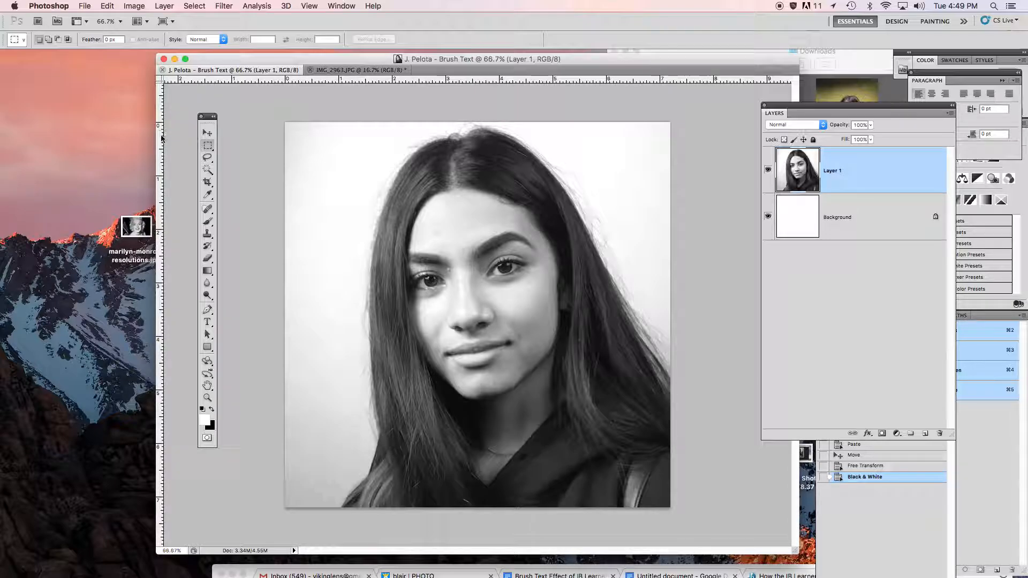
key("super+r")
key("super+r")
left_click_drag(160, 139, 473, 102)
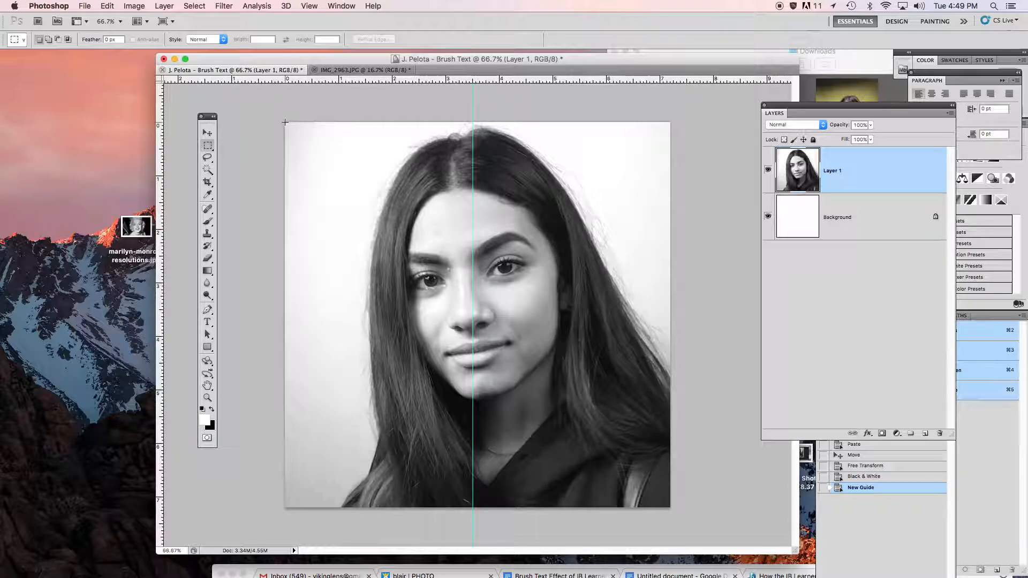
left_click_drag(282, 120, 473, 513)
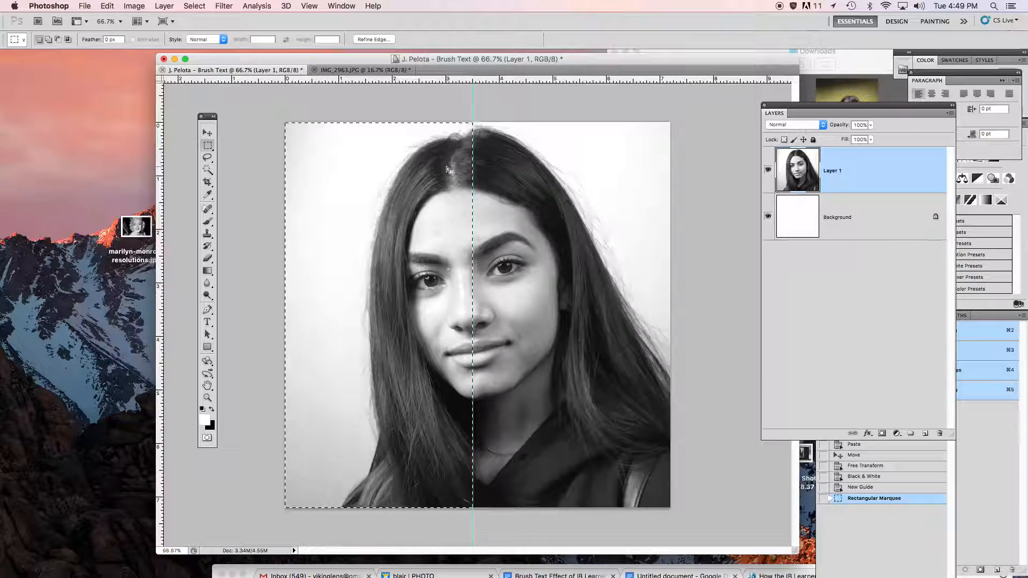
key("super+j")
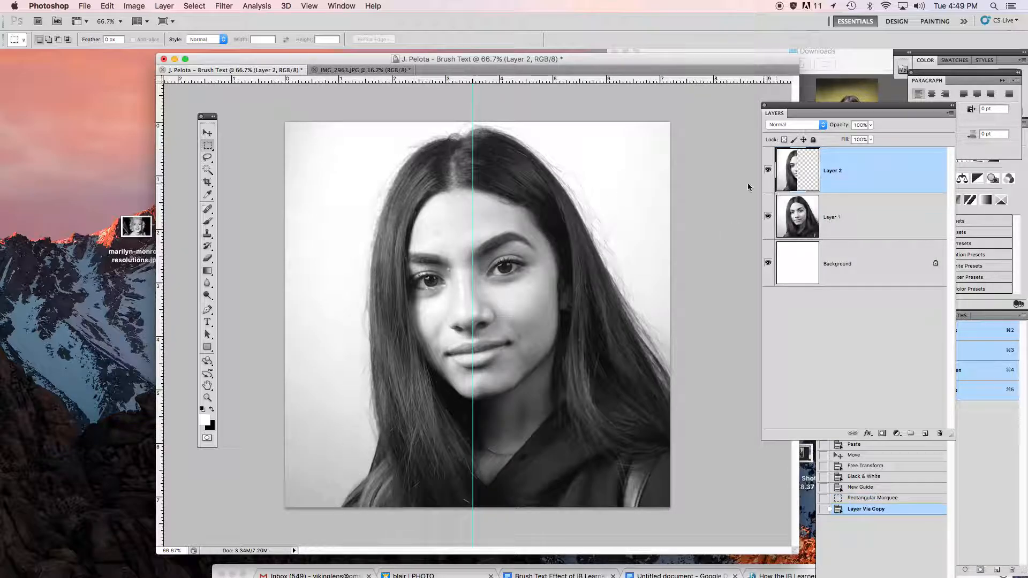
left_click_drag(476, 123, 691, 526)
key("super+j")
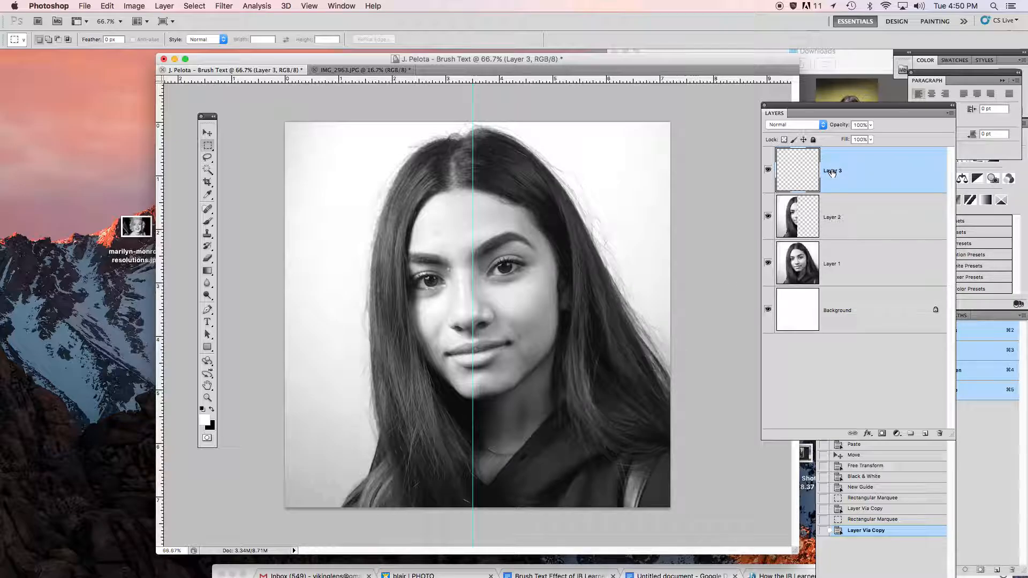
left_click(939, 434)
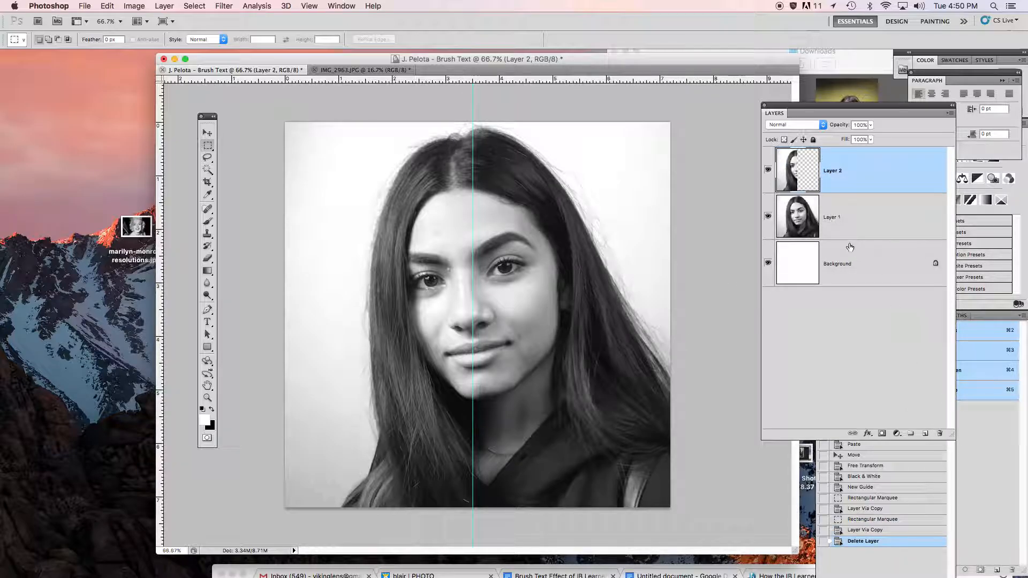
Step: Copy the portrait's right half, from the guide to the canvas edge, from Layer 1 to a new layer
left_click(832, 220)
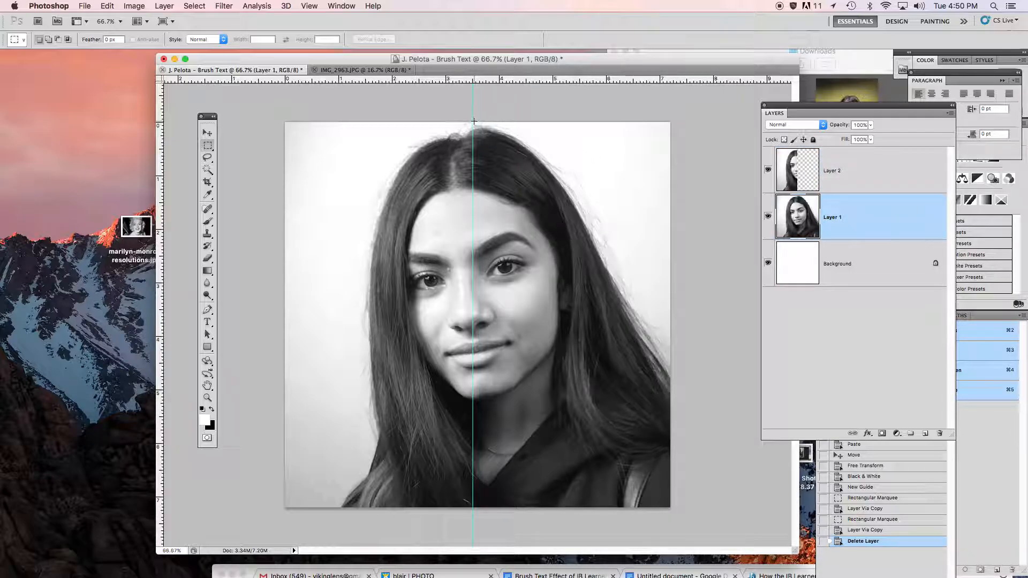
left_click_drag(473, 121, 676, 508)
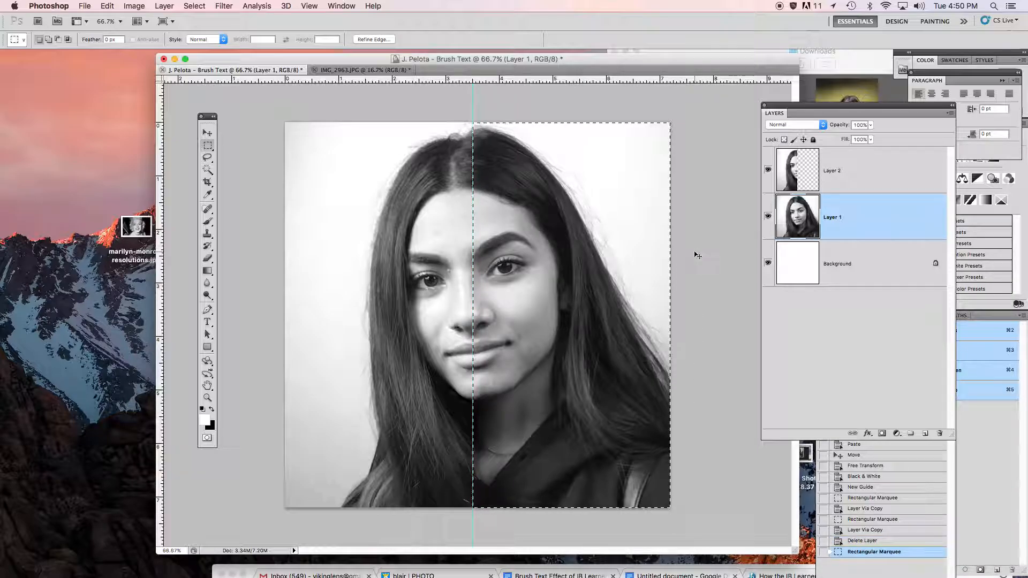
key("super+j")
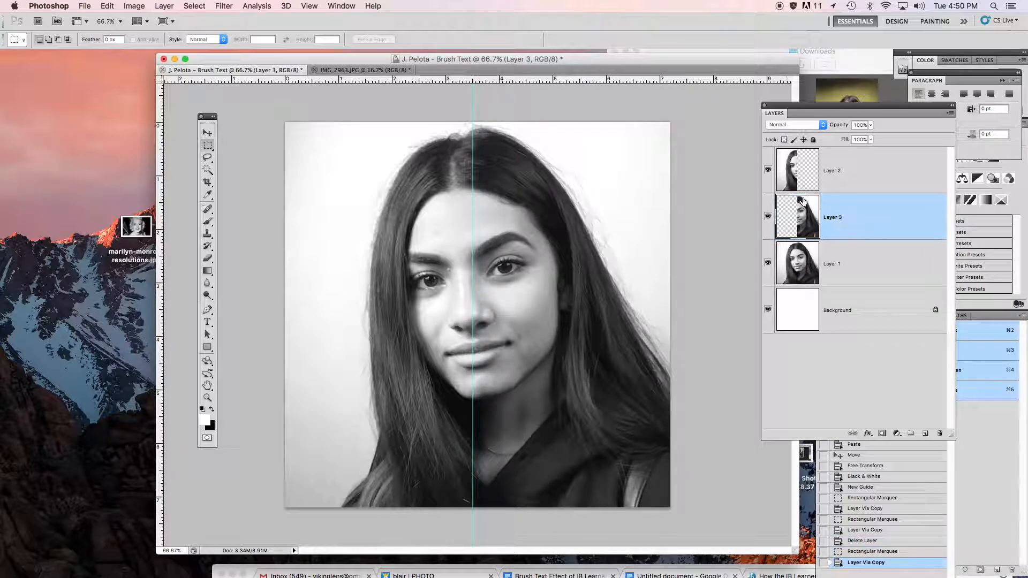
Step: Hide the full portrait on Layer 1 and check each half-portrait layer by toggling its visibility
left_click(768, 263)
left_click(767, 217)
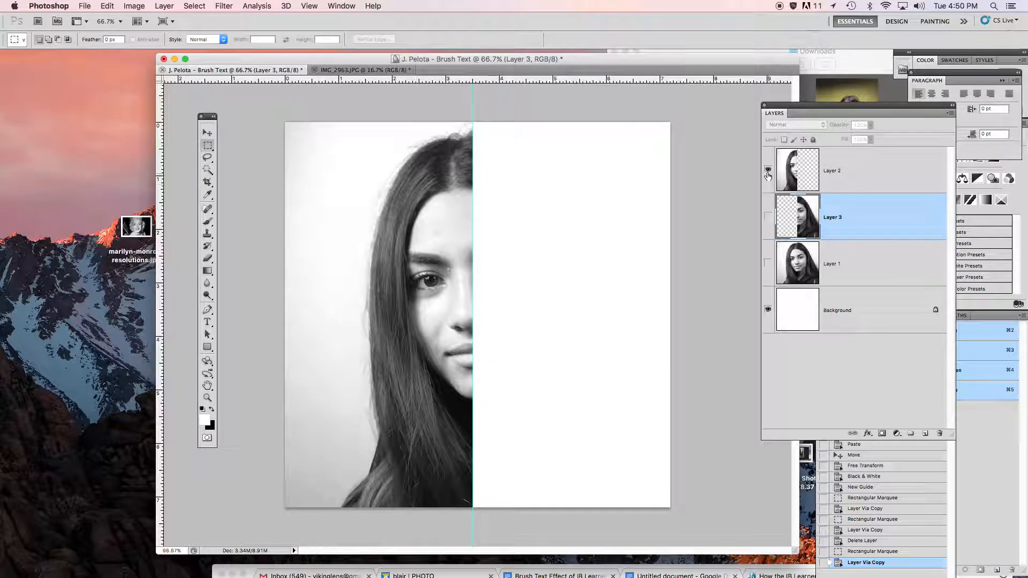
left_click(768, 170)
left_click(768, 217)
left_click(767, 170)
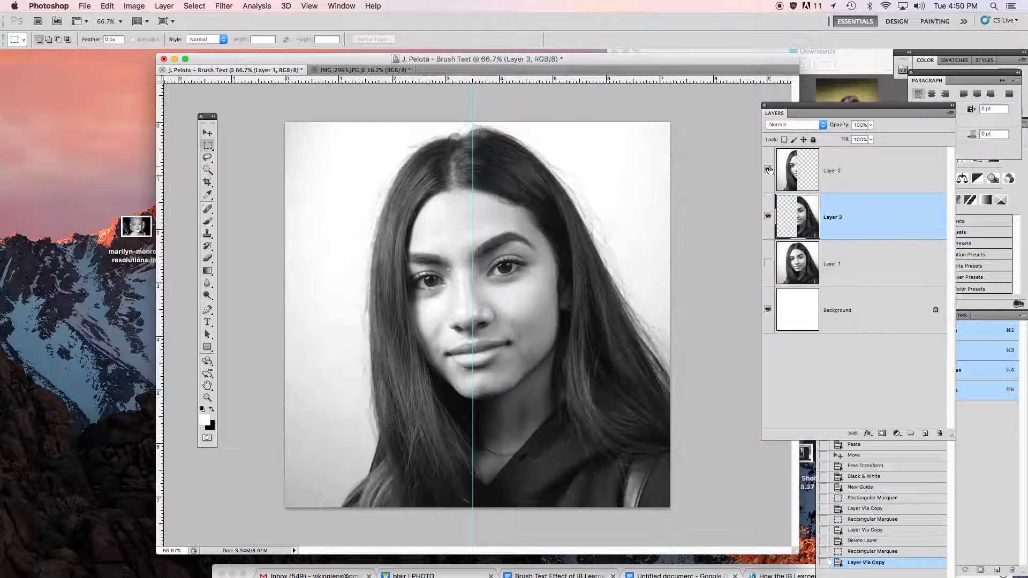
left_click(767, 217)
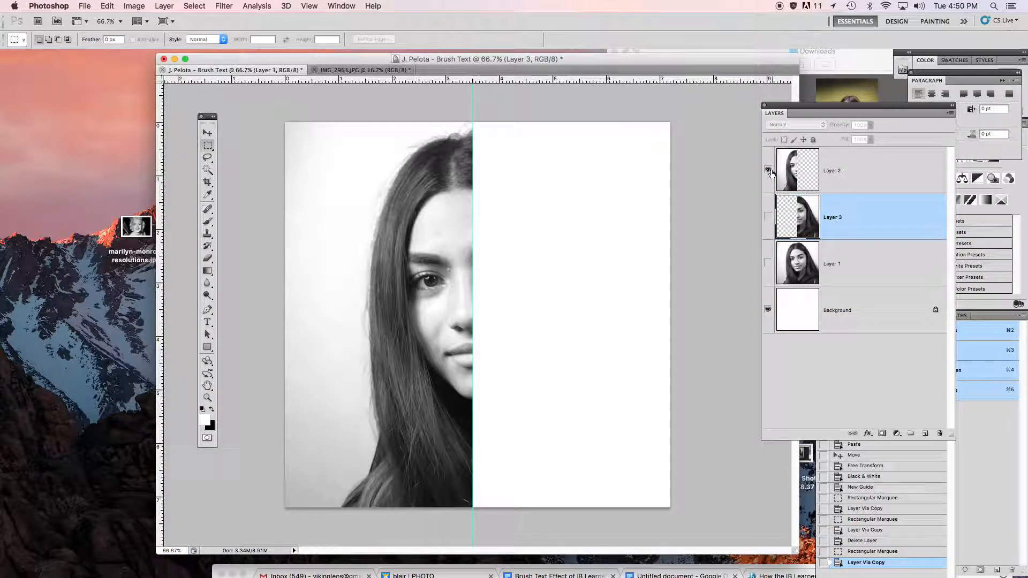
left_click(768, 170)
left_click(768, 217)
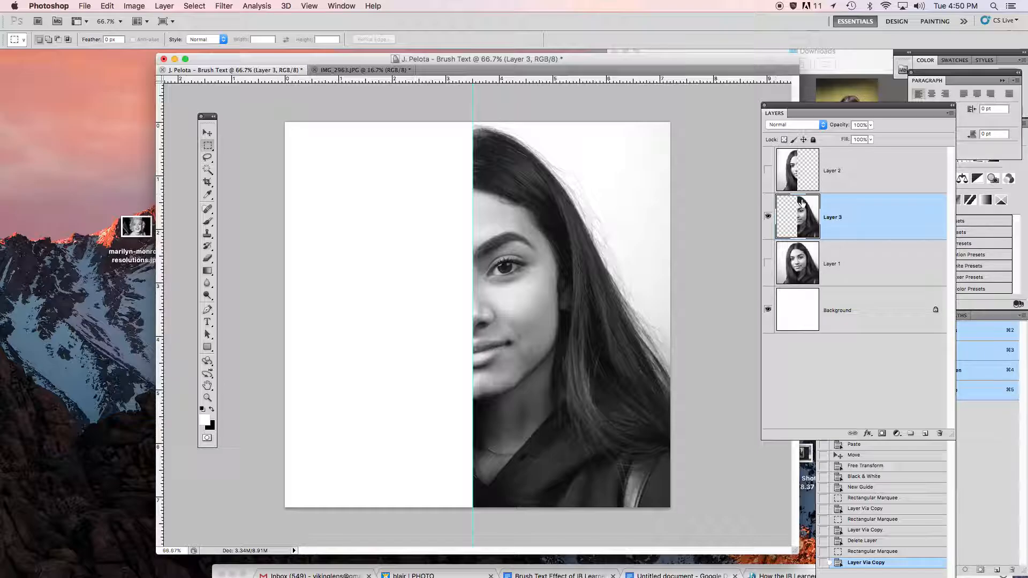
left_click(768, 172)
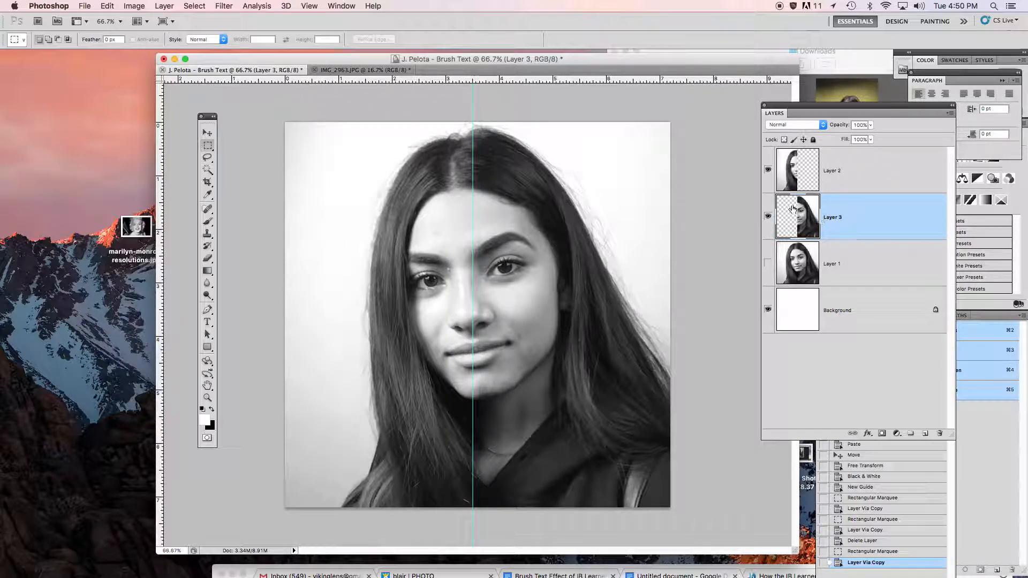
Step: Add a layer mask to the right-half Layer 3 and invert it to black, and hide both half-portrait layers
left_click(769, 170)
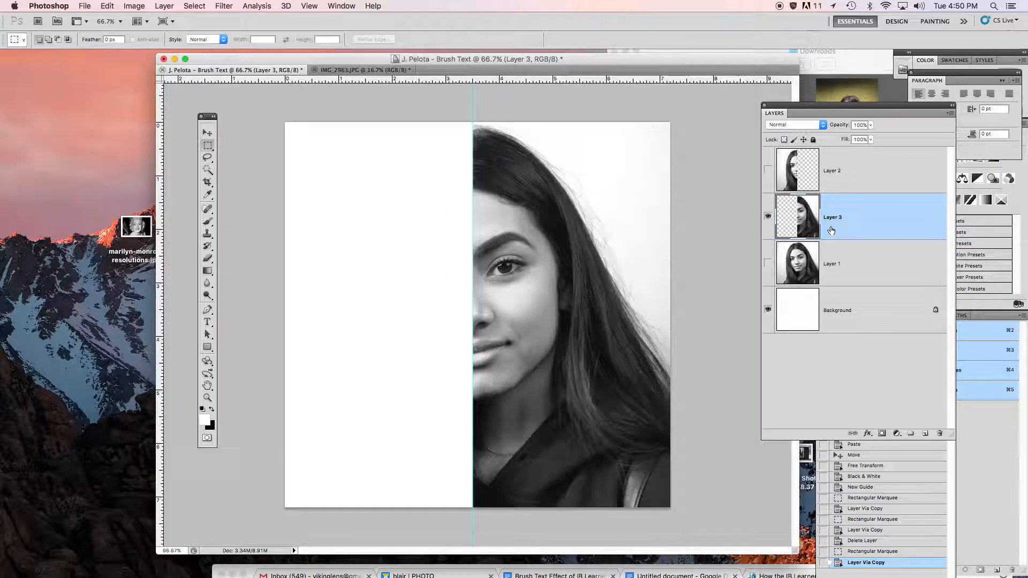
left_click(882, 434)
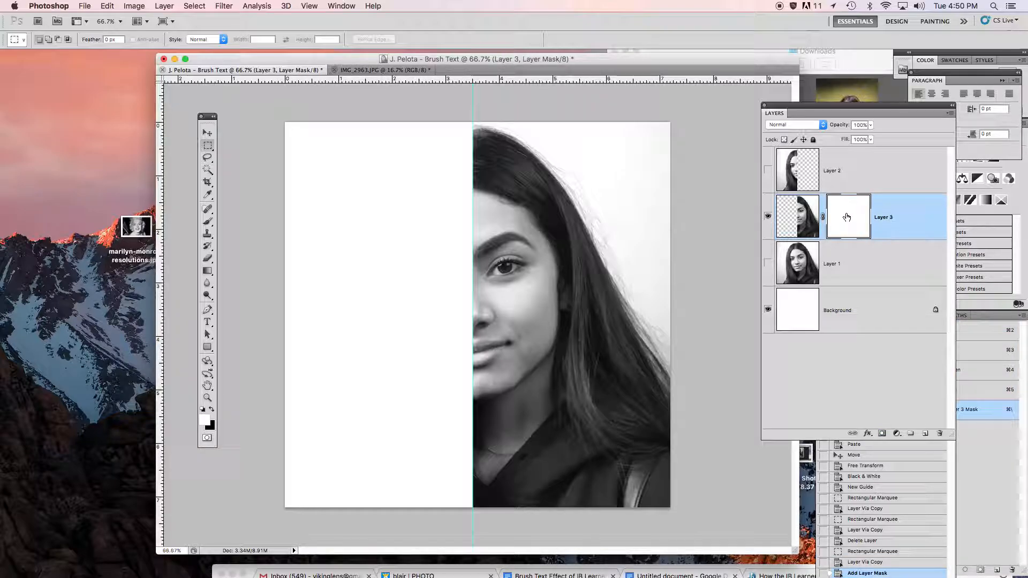
left_click(212, 410)
left_click_drag(212, 125, 266, 94)
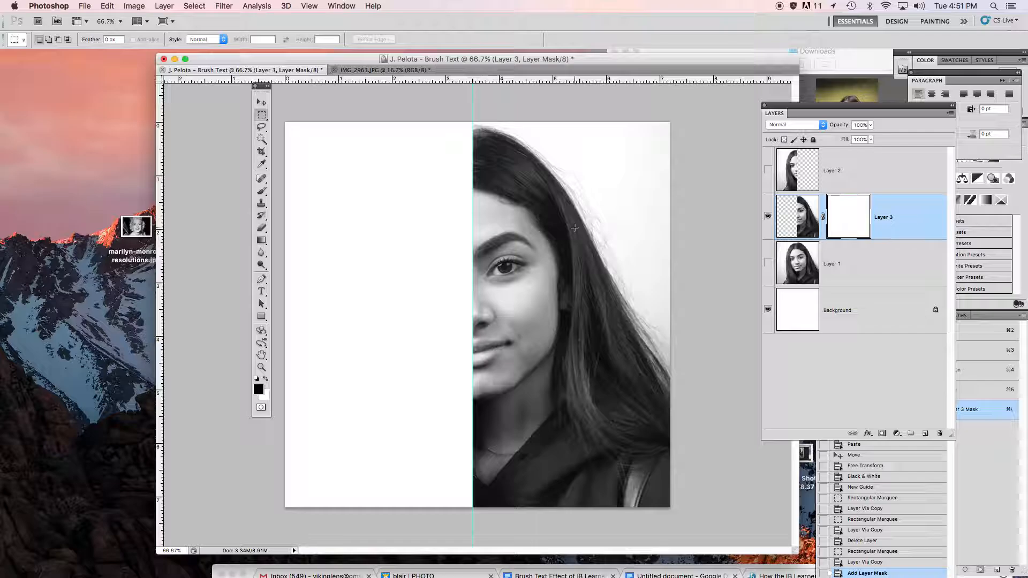
key("super+i")
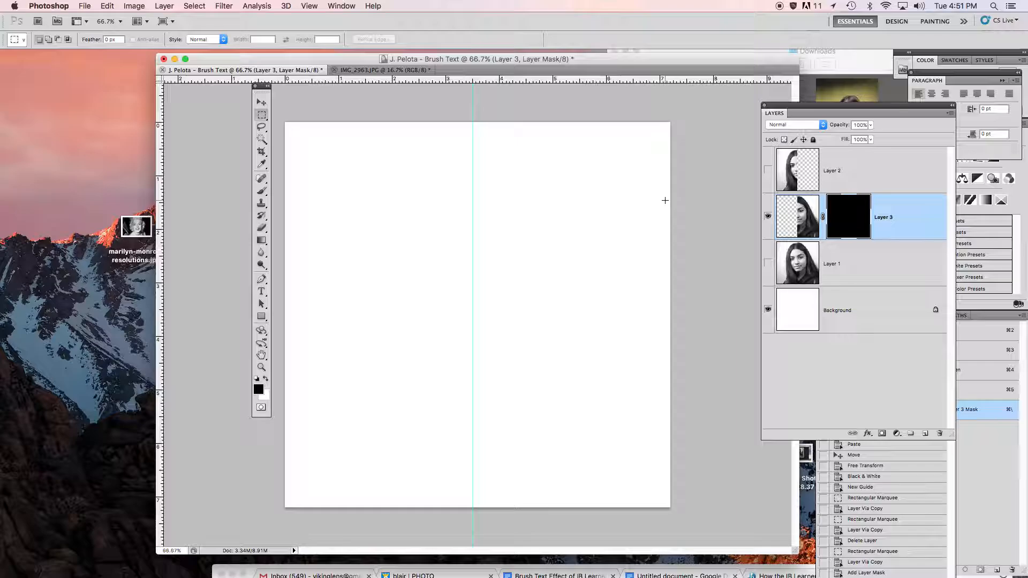
left_click(768, 216)
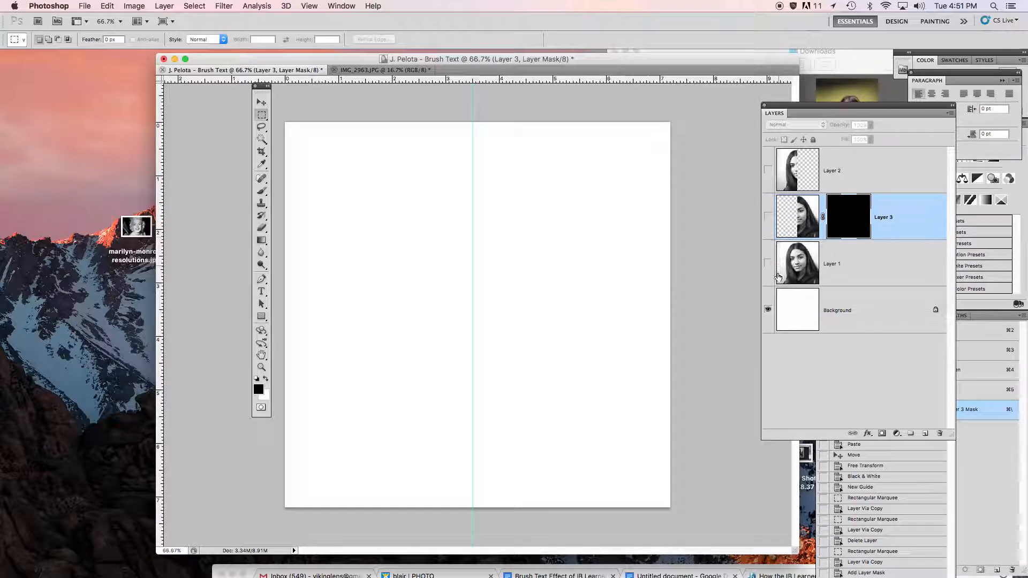
Step: Select the Background layer and activate the Horizontal Type tool
left_click(829, 312)
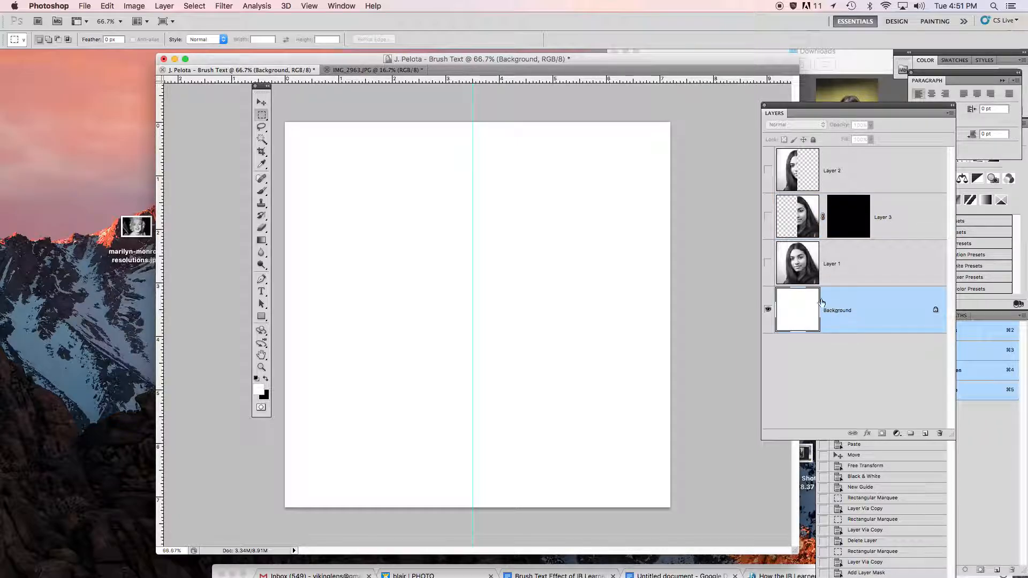
left_click(262, 291)
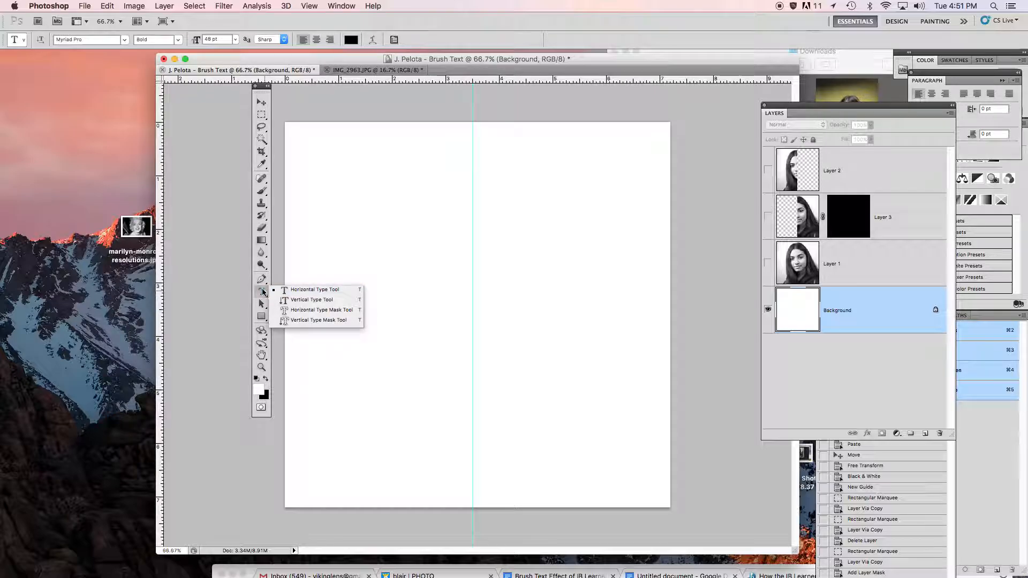
left_click(314, 290)
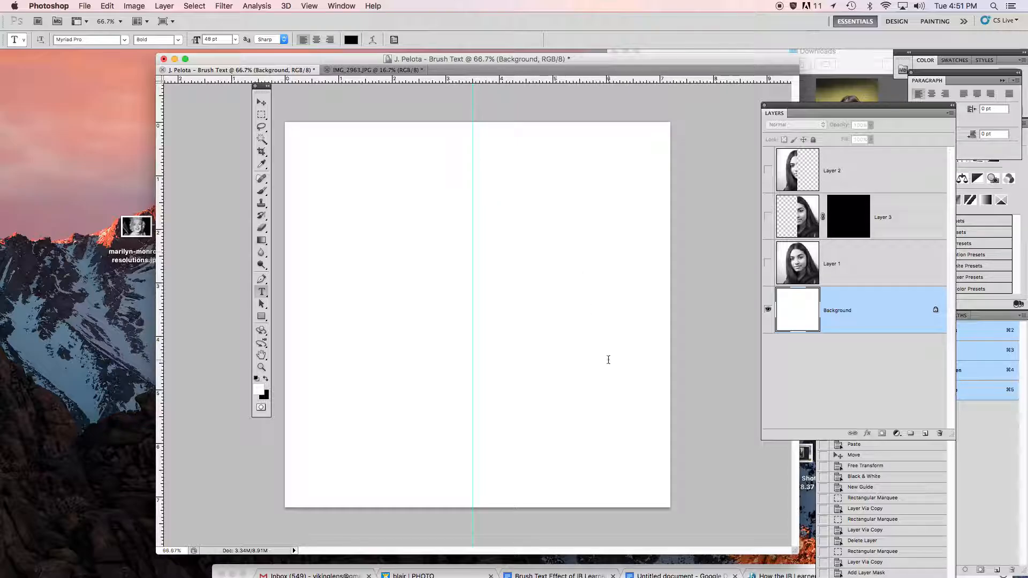
Step: Switch to the Google Docs document in Chrome, copy the whole risk-taker paragraph, and return to Photoshop
left_click_drag(748, 571, 790, 125)
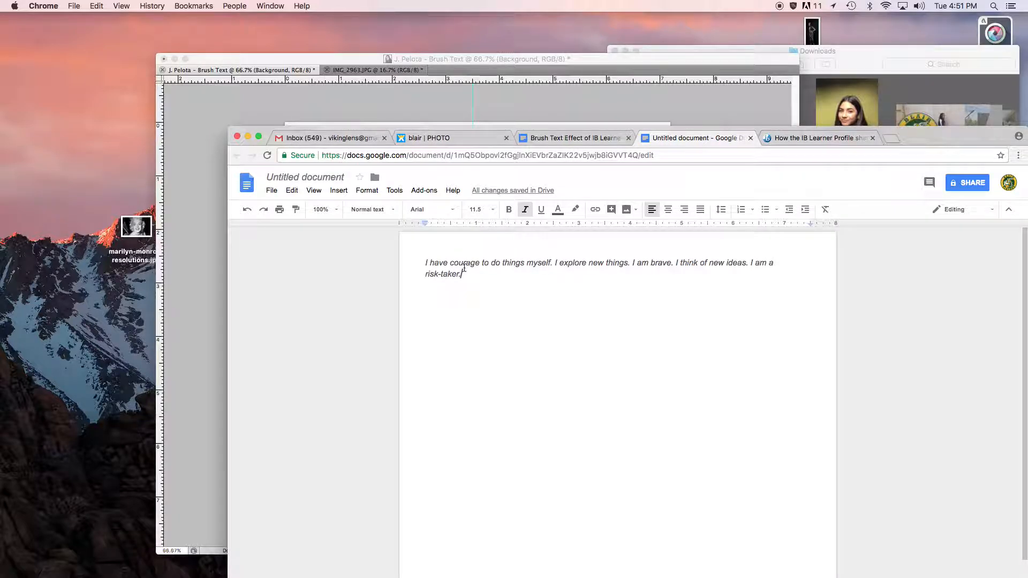
left_click_drag(461, 275, 418, 264)
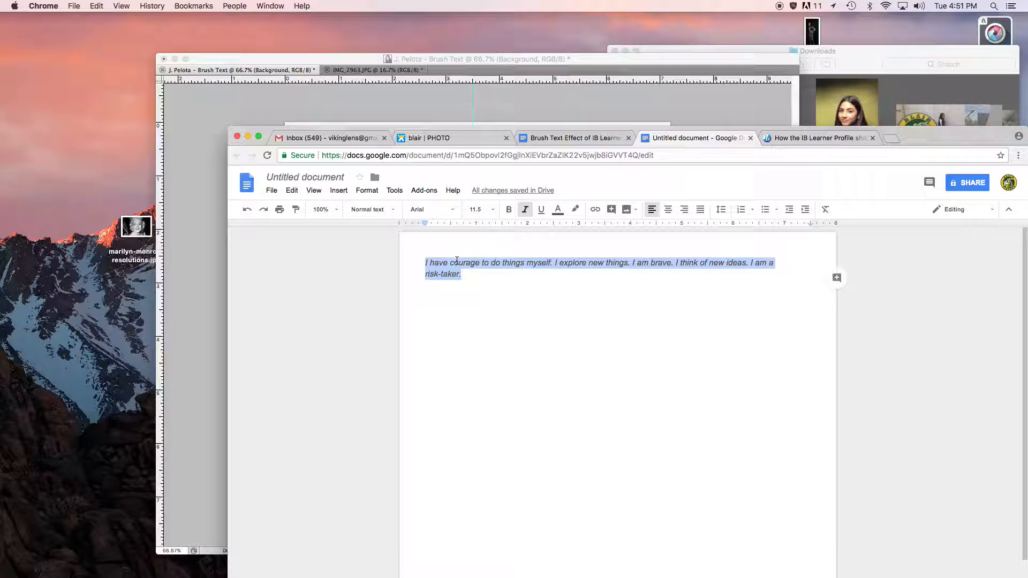
left_click(463, 275)
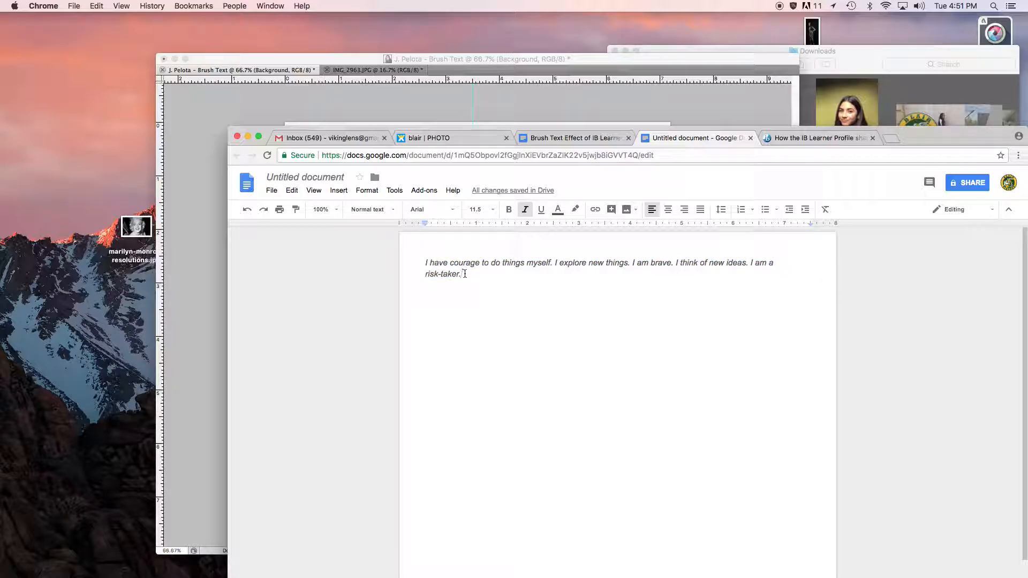
left_click_drag(464, 276, 423, 263)
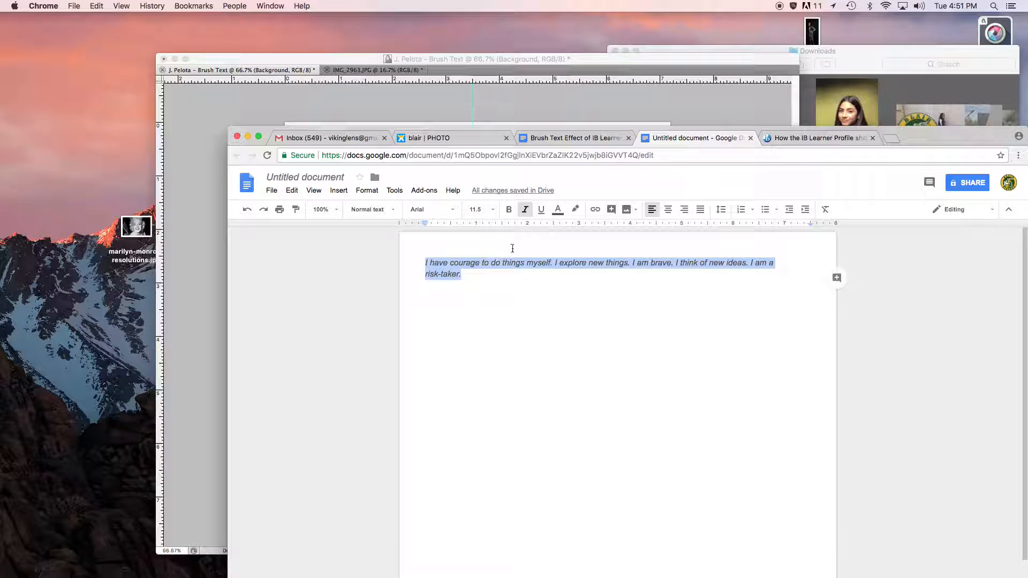
left_click(463, 275)
left_click_drag(464, 274, 424, 262)
left_click(657, 116)
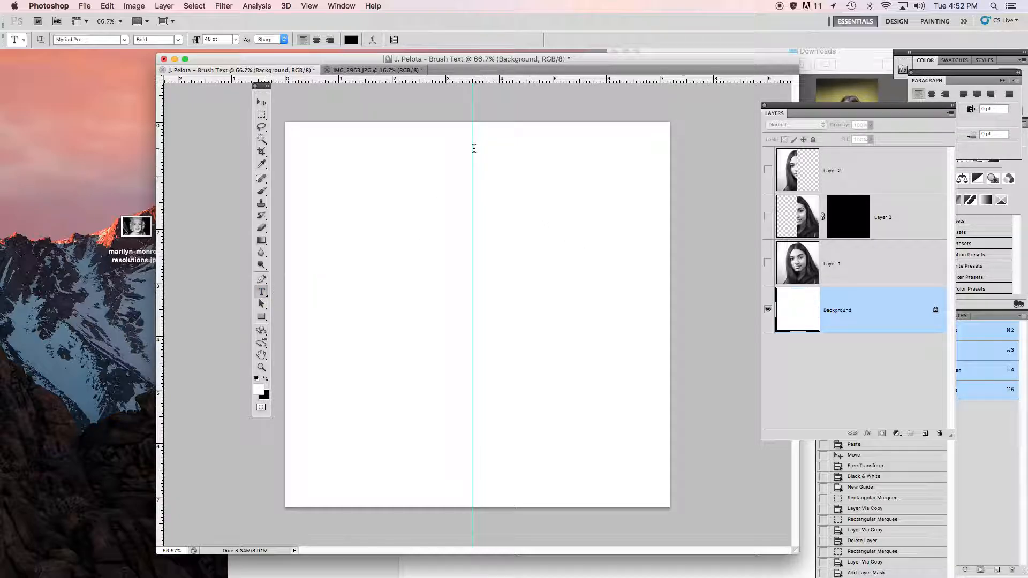
Step: Draw a text box over the canvas's right half, starting at the centre guide, and paste the copied paragraph into it
left_click_drag(474, 148, 653, 493)
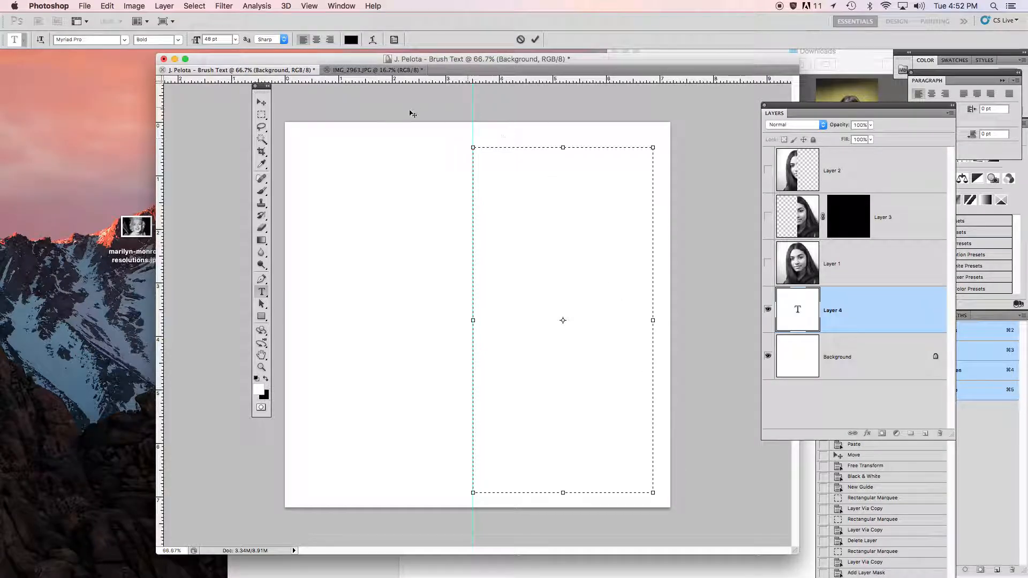
left_click_drag(792, 107, 719, 152)
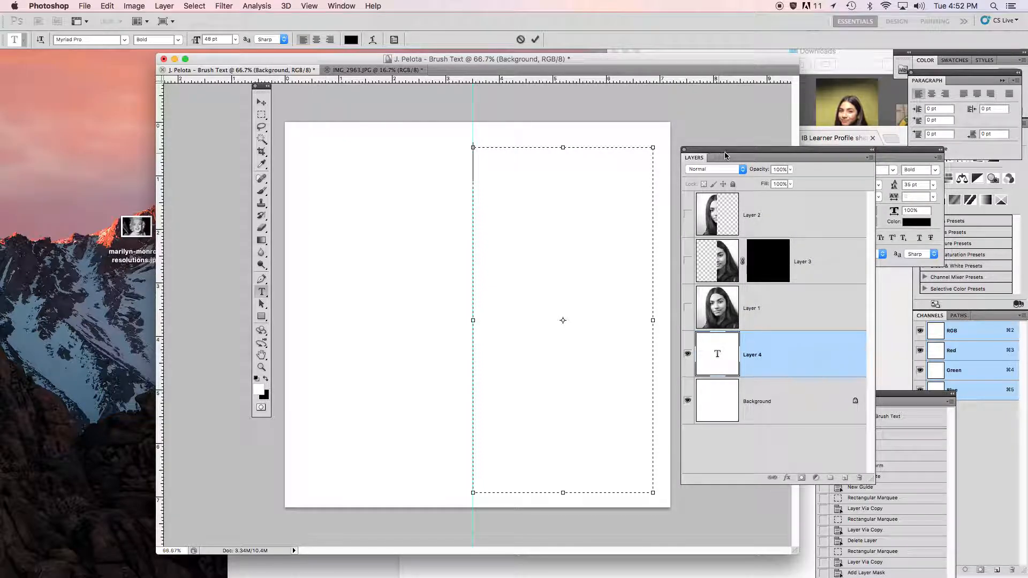
left_click_drag(891, 150, 792, 64)
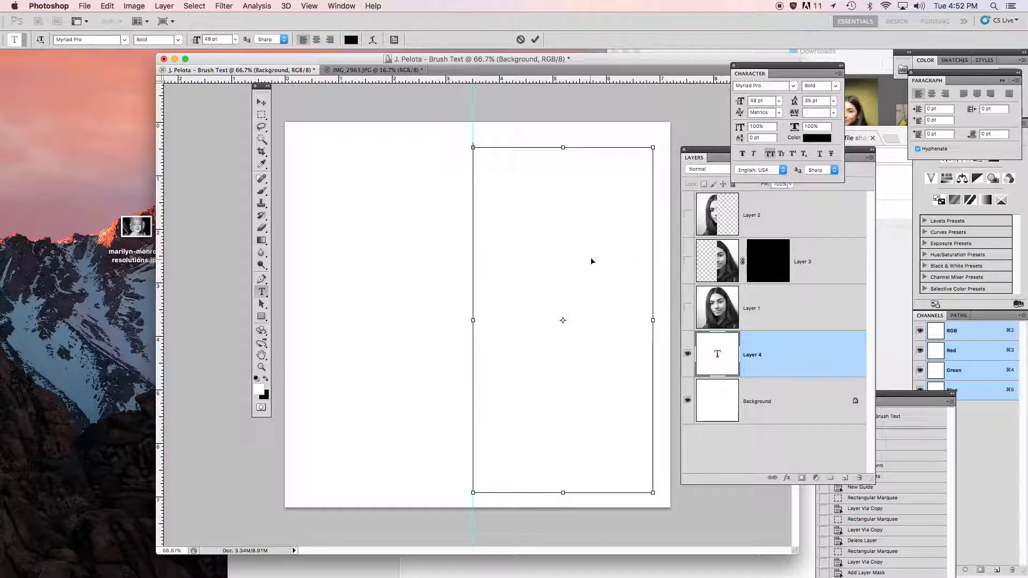
type("I HAVE COURAGE TO DO THINGS MYSELF. I EXPLORE NEW THINGS. I AM BRAVE. I THINK OF NEW IDEAS. I AM A")
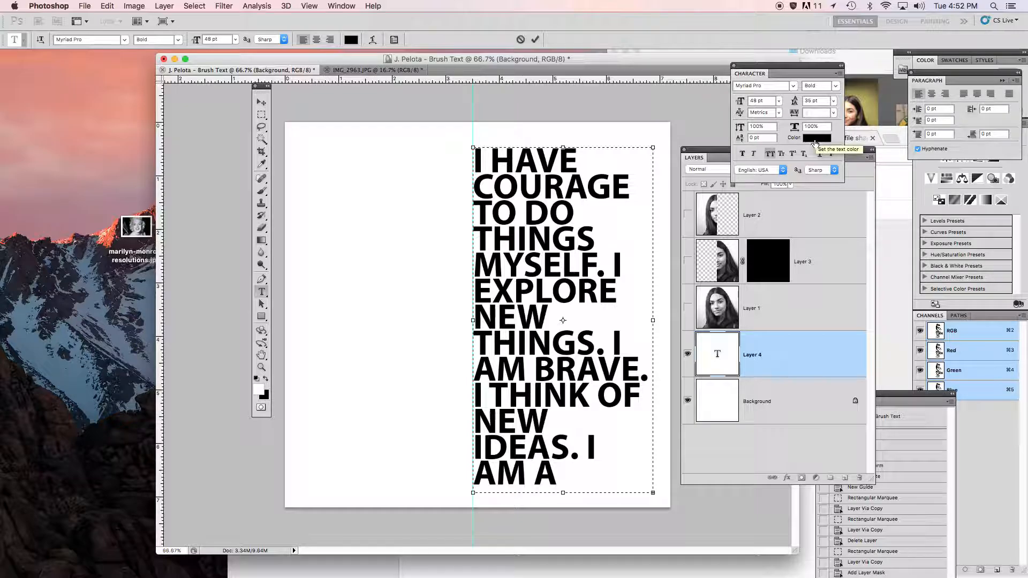
left_click_drag(750, 69, 717, 91)
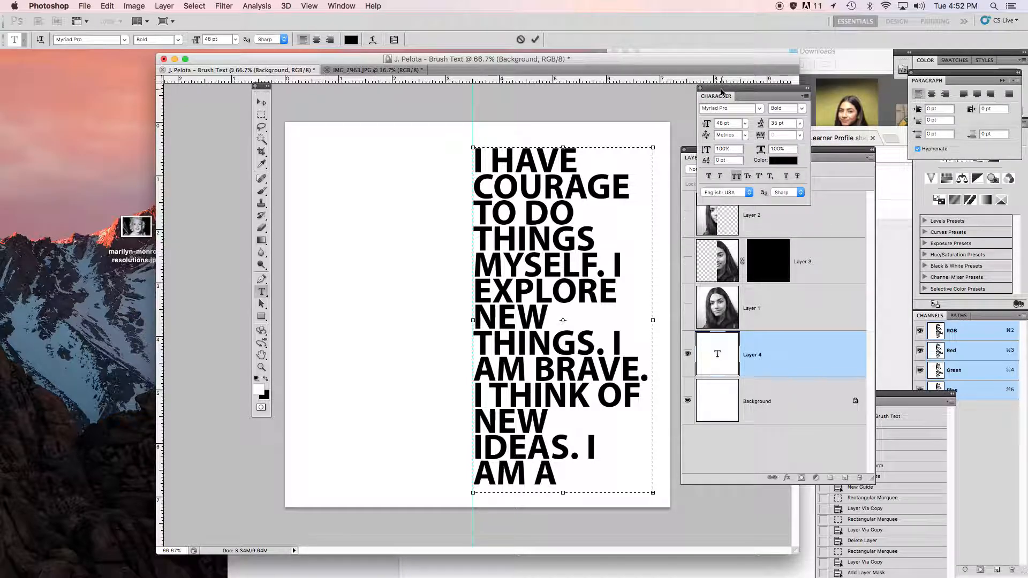
left_click(339, 6)
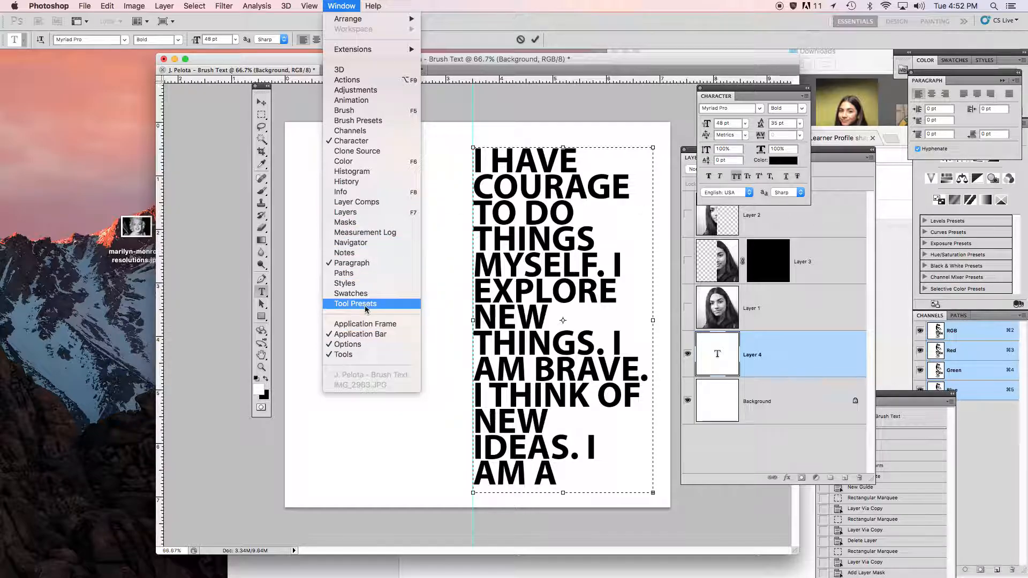
left_click(528, 104)
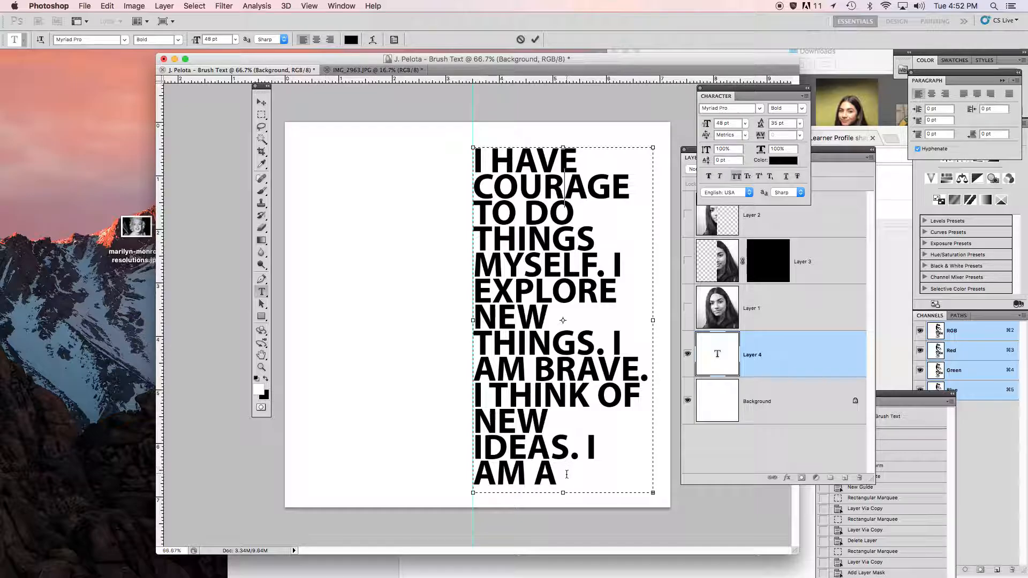
Step: Try reducing the text visible in the box to 39 pt
left_click_drag(561, 474, 471, 139)
left_click_drag(709, 123, 702, 121)
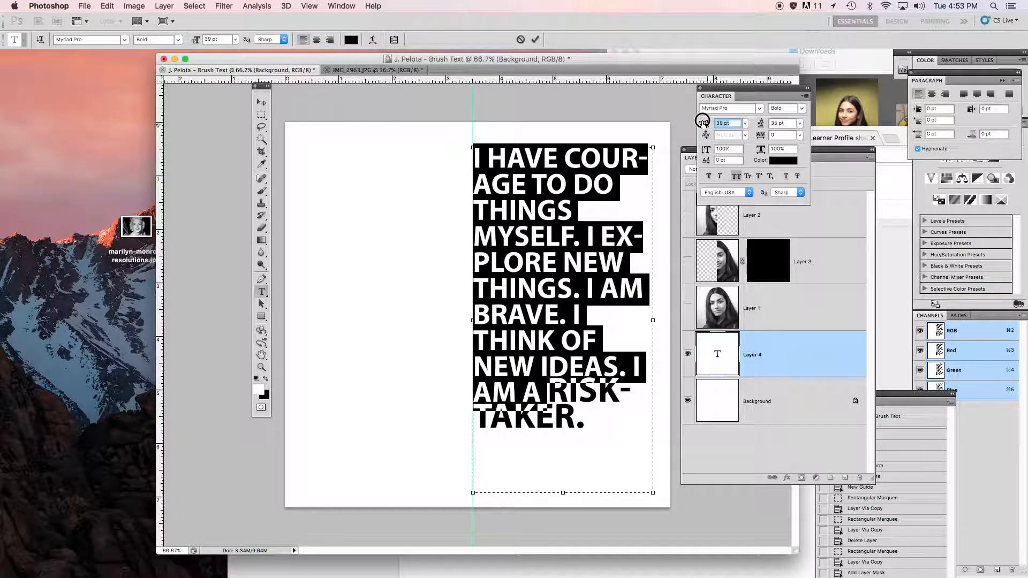
left_click(586, 417)
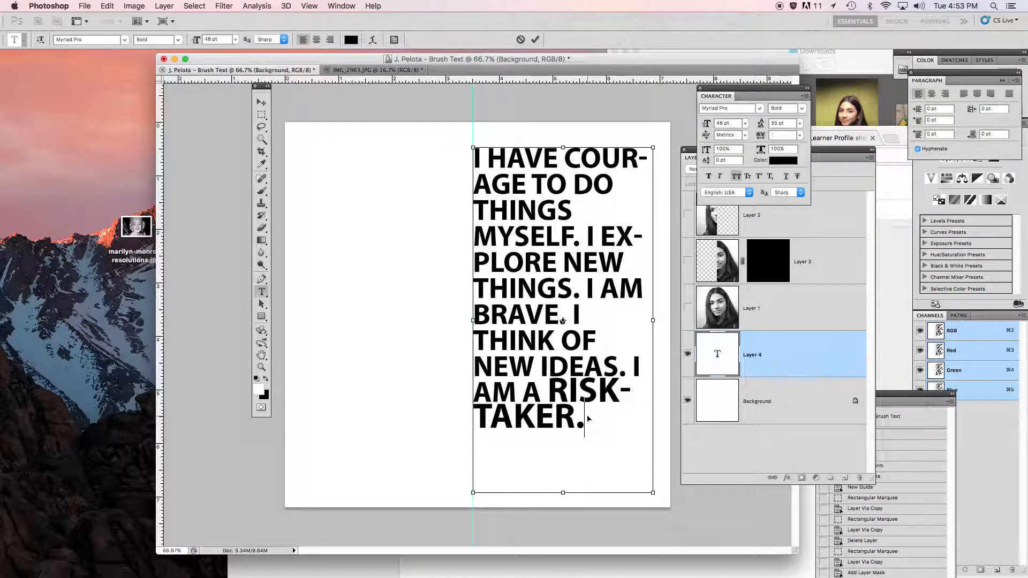
Step: Select all the text in the box and set its font size to 41 pt and its leading to 31 pt
key("super+a")
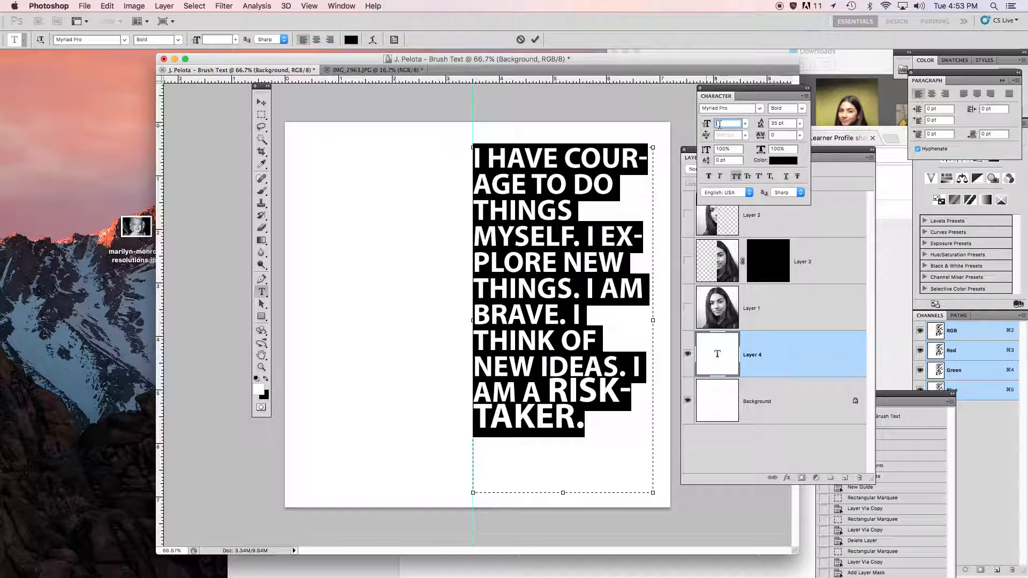
type("45")
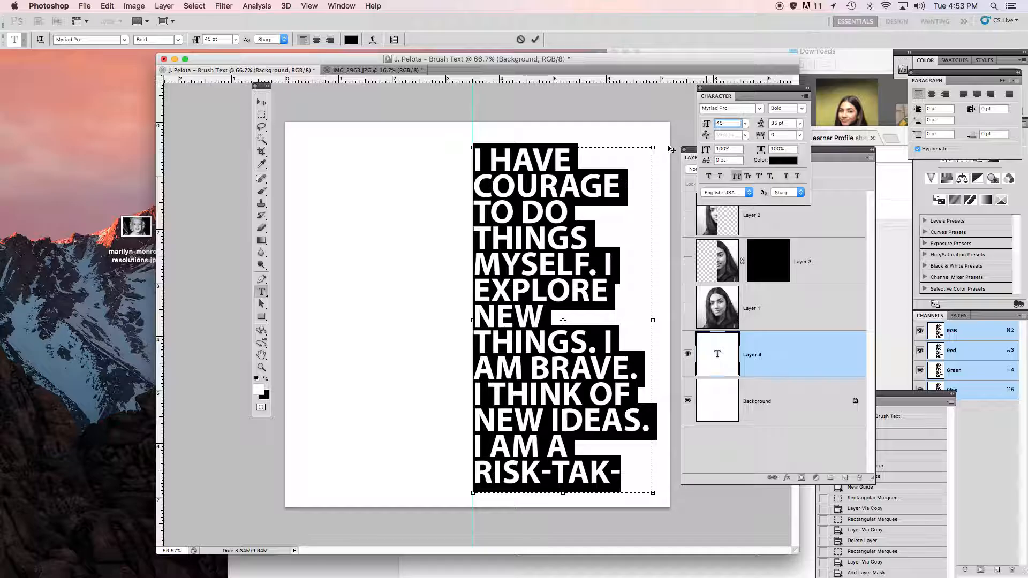
left_click_drag(704, 127, 703, 123)
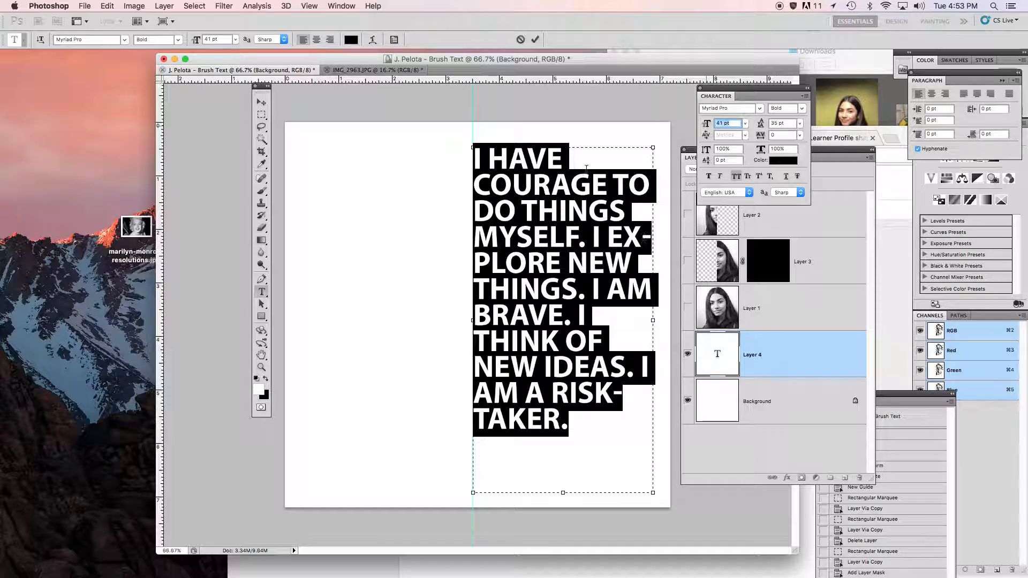
left_click_drag(709, 128, 708, 127)
left_click_drag(762, 122, 758, 127)
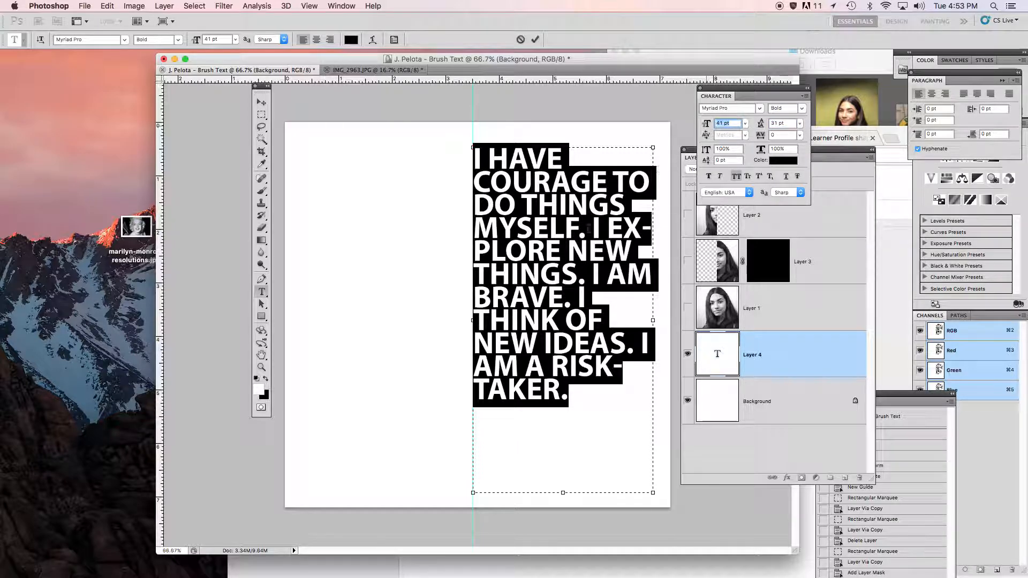
left_click(571, 244)
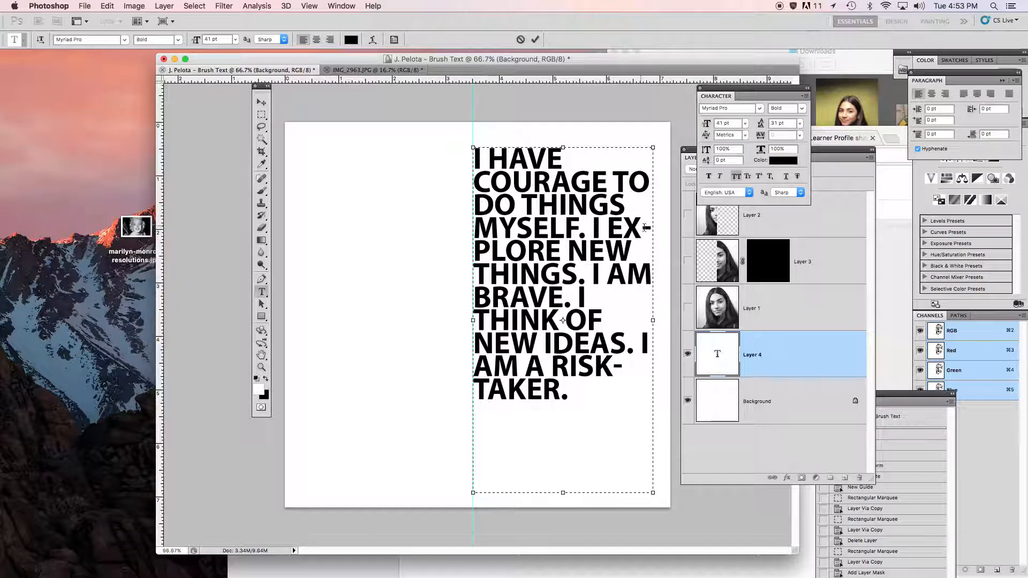
Step: Insert line breaks before "EXPLORE", "I AM BRAVE", "I THINK OF", "I AM A" and "RISK-TAKER"
left_click(608, 230)
key("Return")
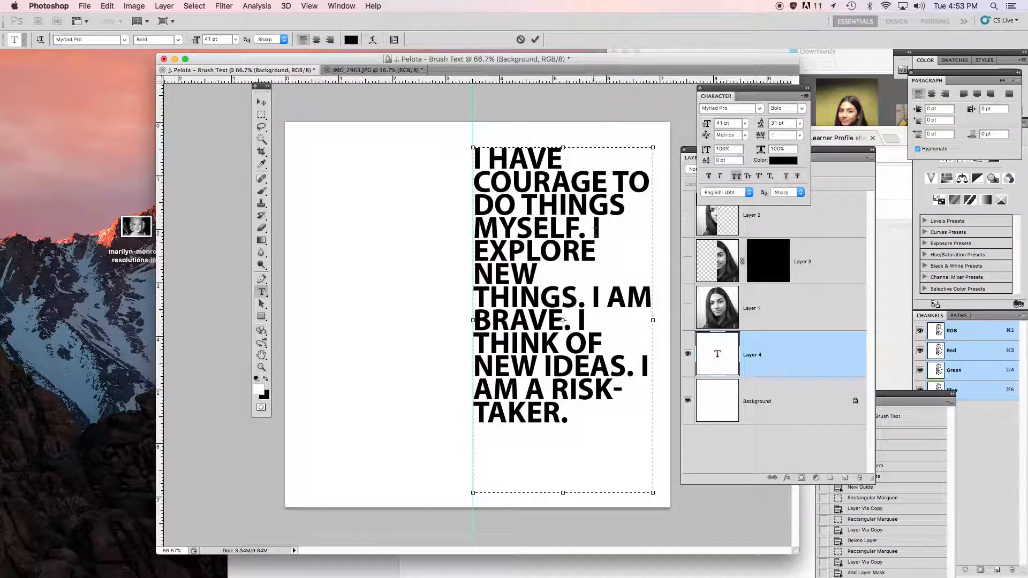
left_click(595, 296)
key("Return")
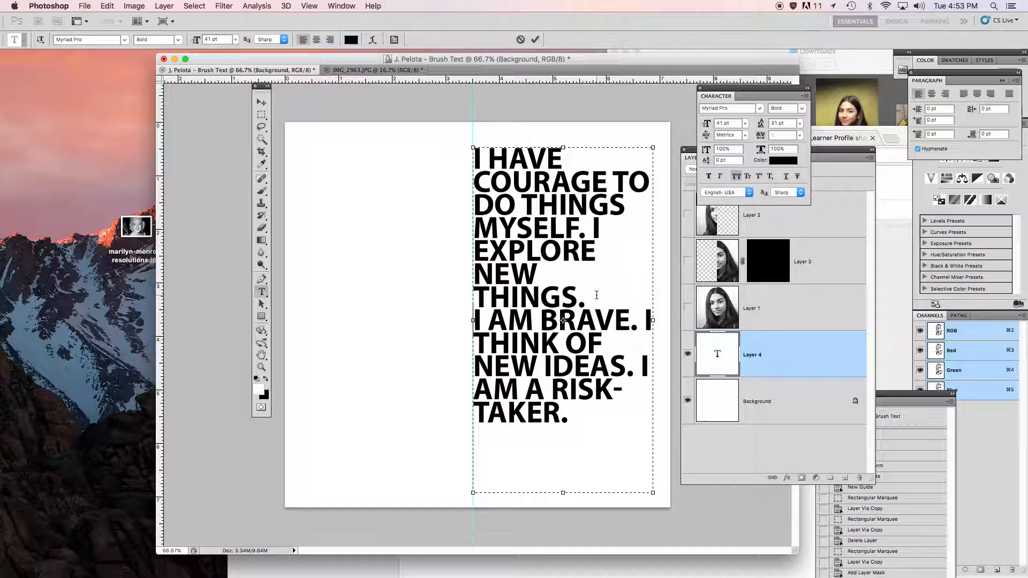
left_click(646, 320)
key("Return")
left_click(642, 366)
key("Return")
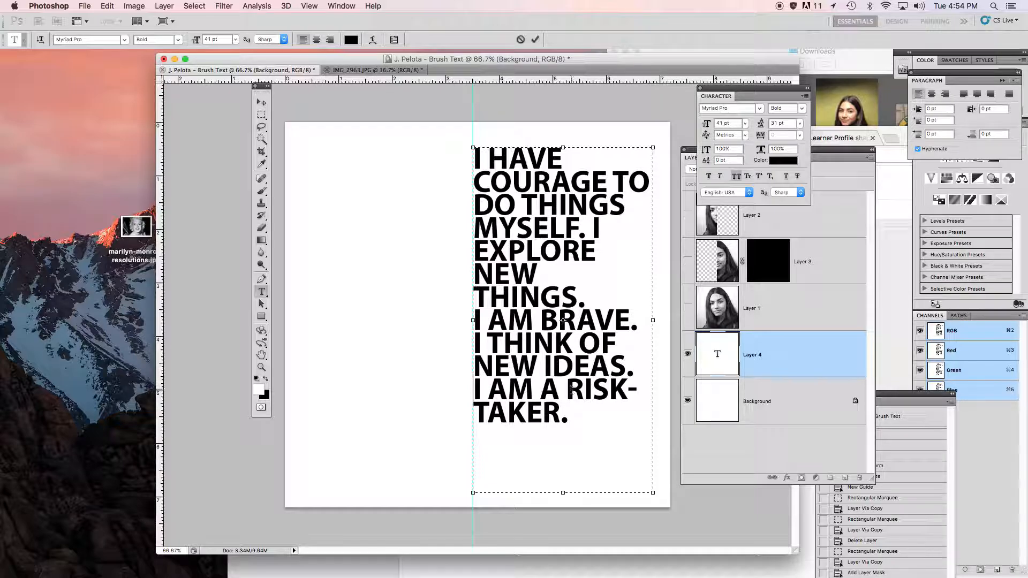
key("Return")
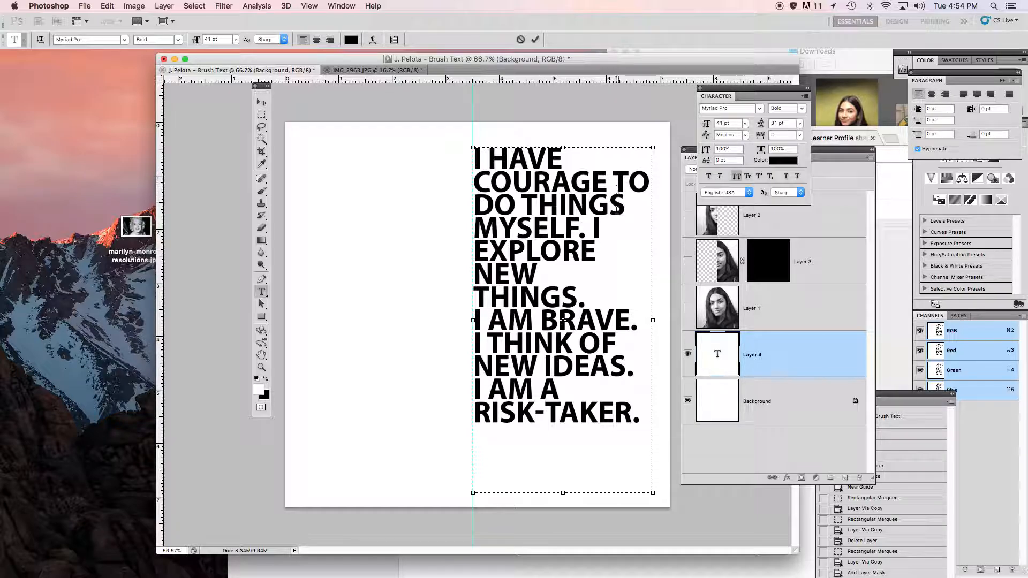
Step: Break the lines before "TO DO" and before the "I" after "MYSELF", and rejoin that "I" with "EXPLORE"
left_click(613, 179)
key("Return")
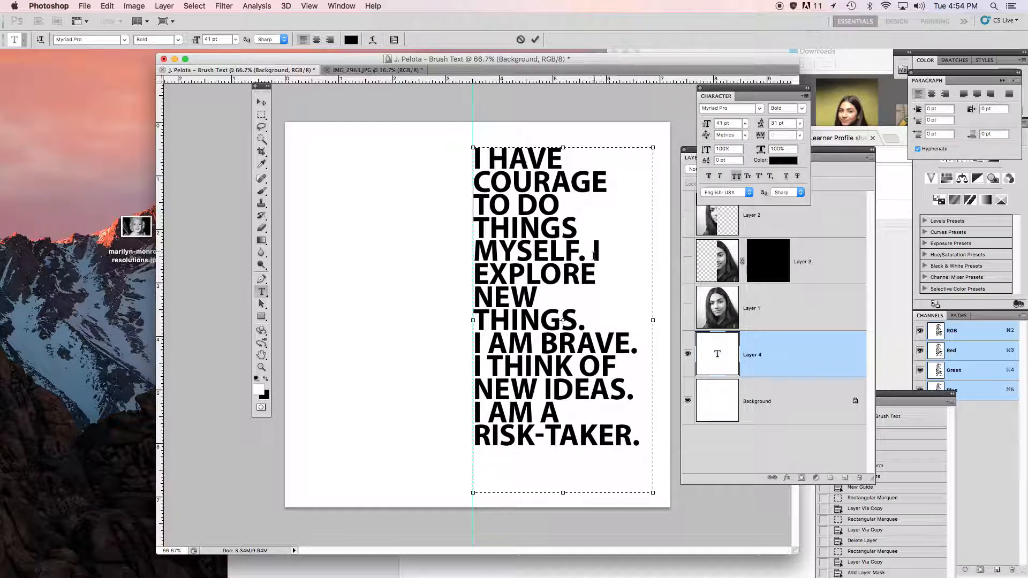
key("Return")
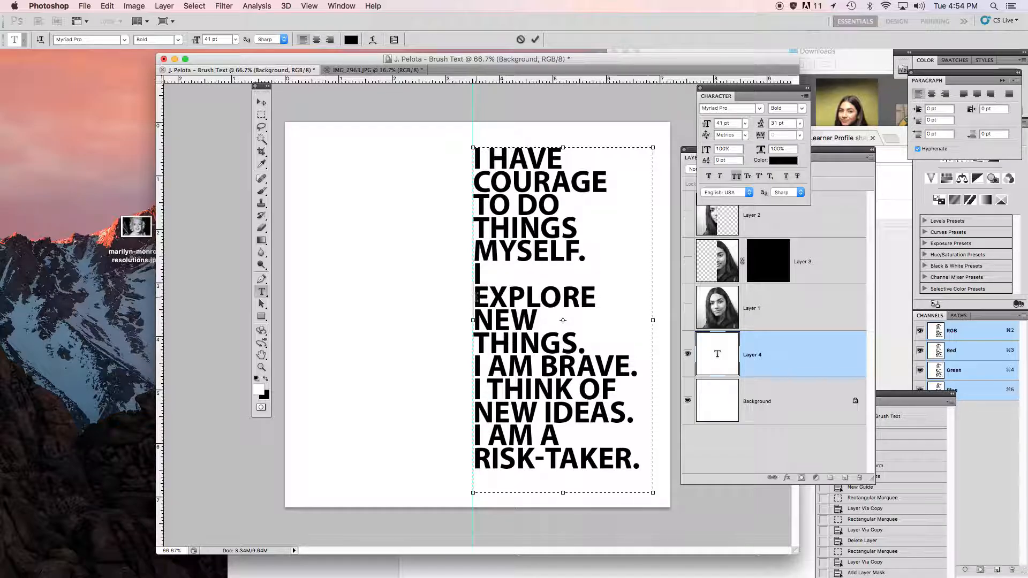
key("BackSpace")
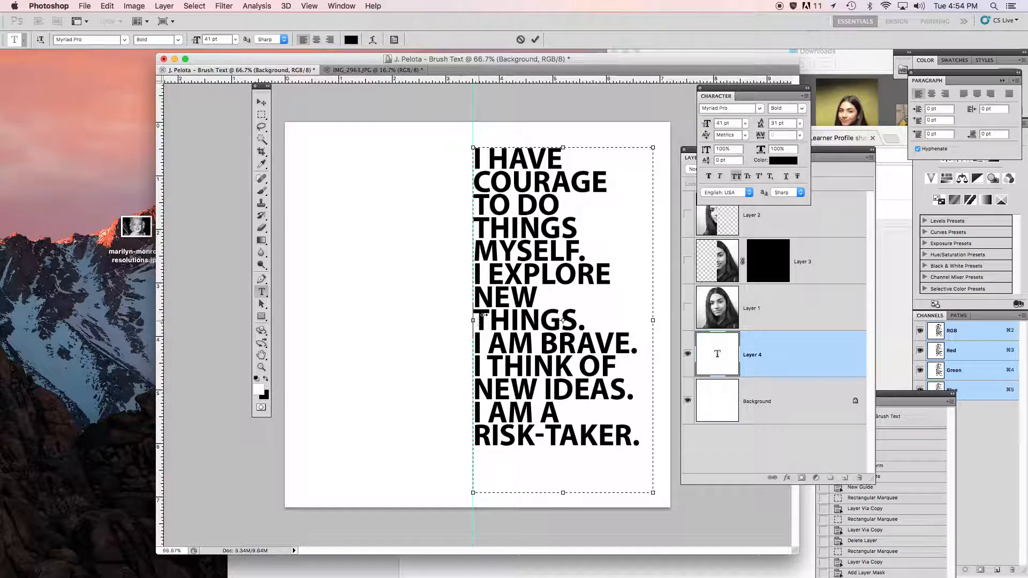
key("BackSpace")
Step: Widen the text box slightly towards the canvas's right edge and insert a line break before "COURAGE"
left_click_drag(653, 321, 654, 191)
left_click(652, 150)
left_click_drag(655, 495, 660, 493)
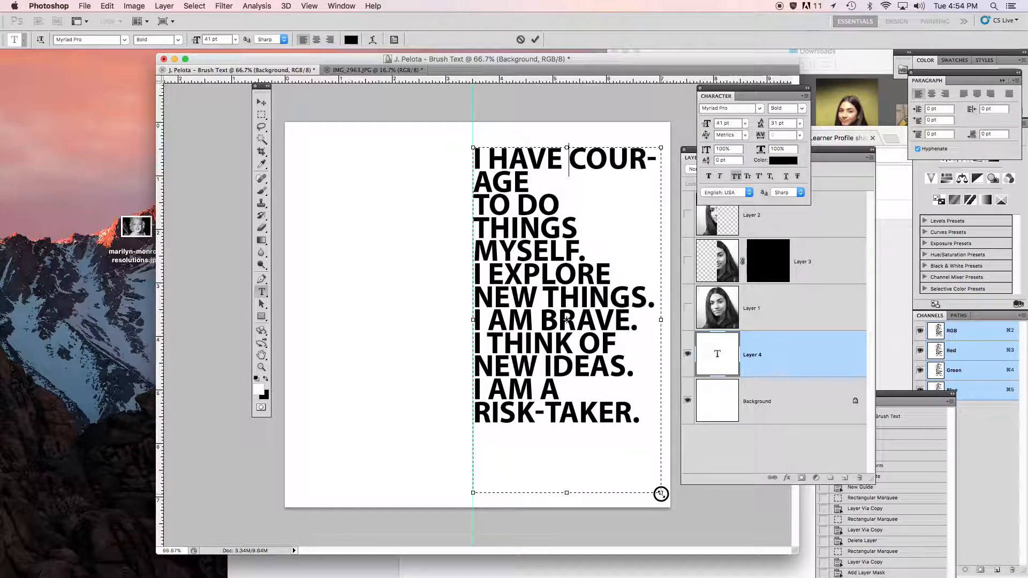
left_click(571, 161)
key("Return")
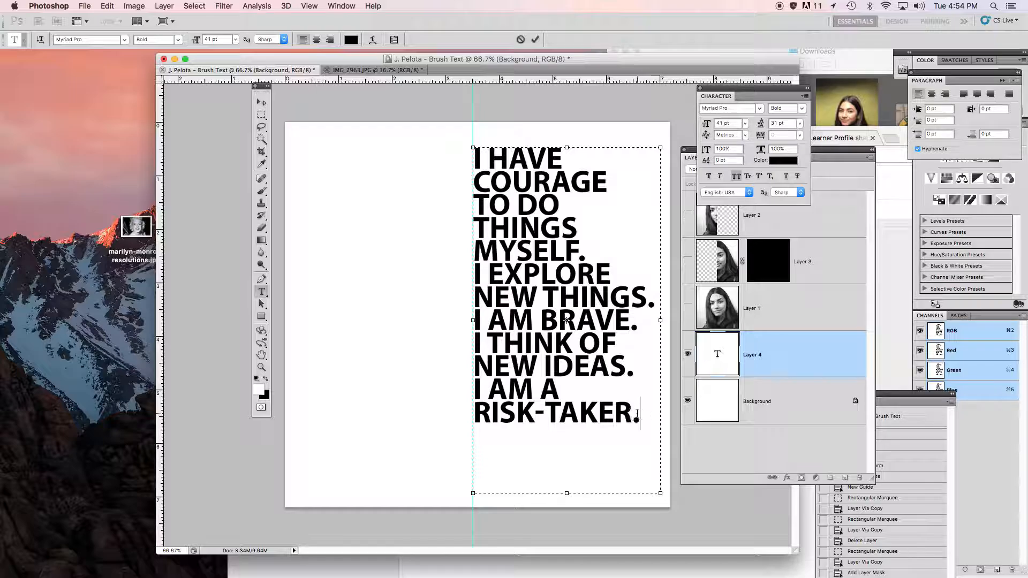
Step: Change the font of all the text to Impact and set its leading to 35 pt
key("super+a")
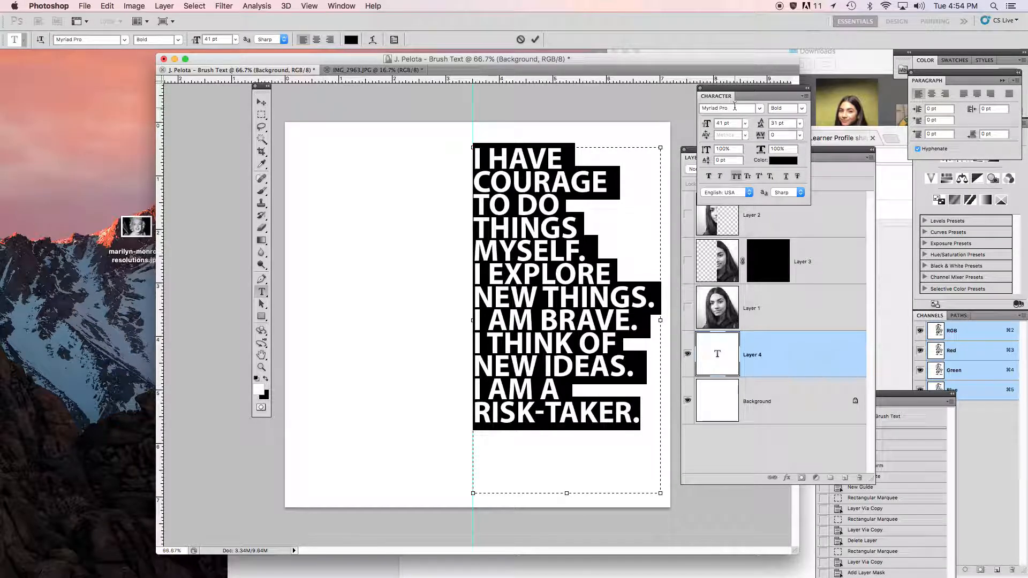
left_click(759, 108)
mouse_move(747, 3)
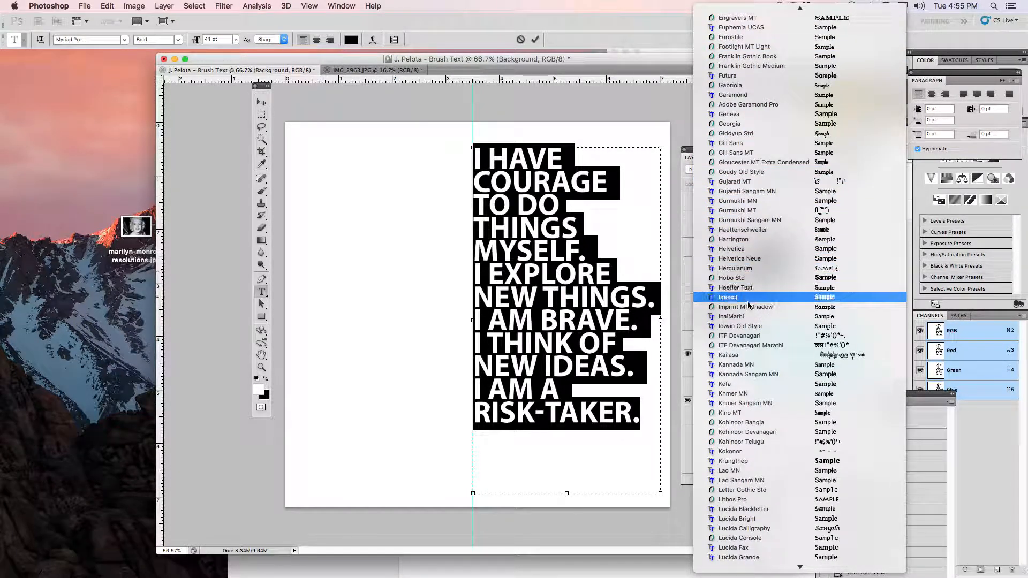
left_click(751, 299)
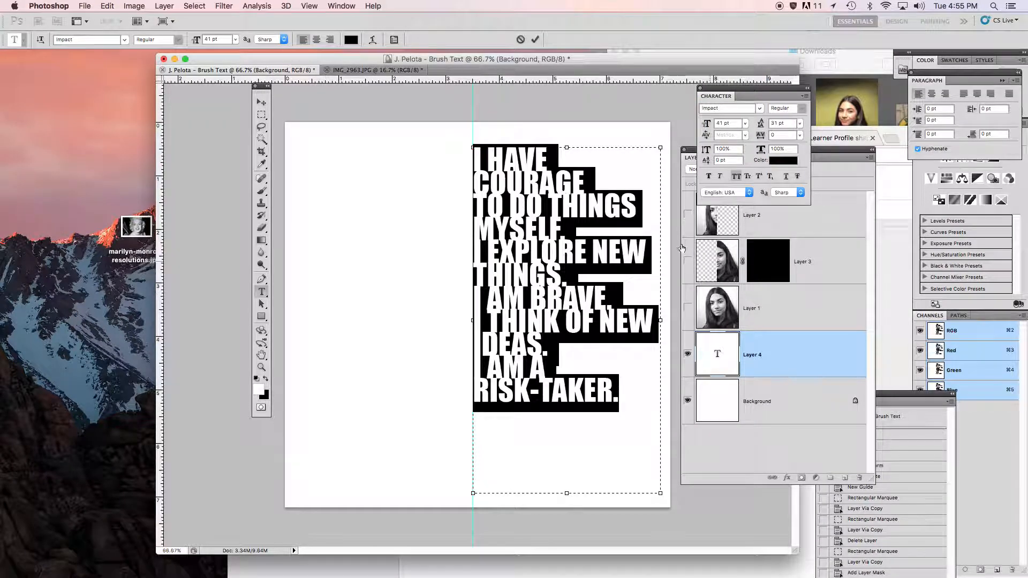
left_click_drag(760, 125, 761, 123)
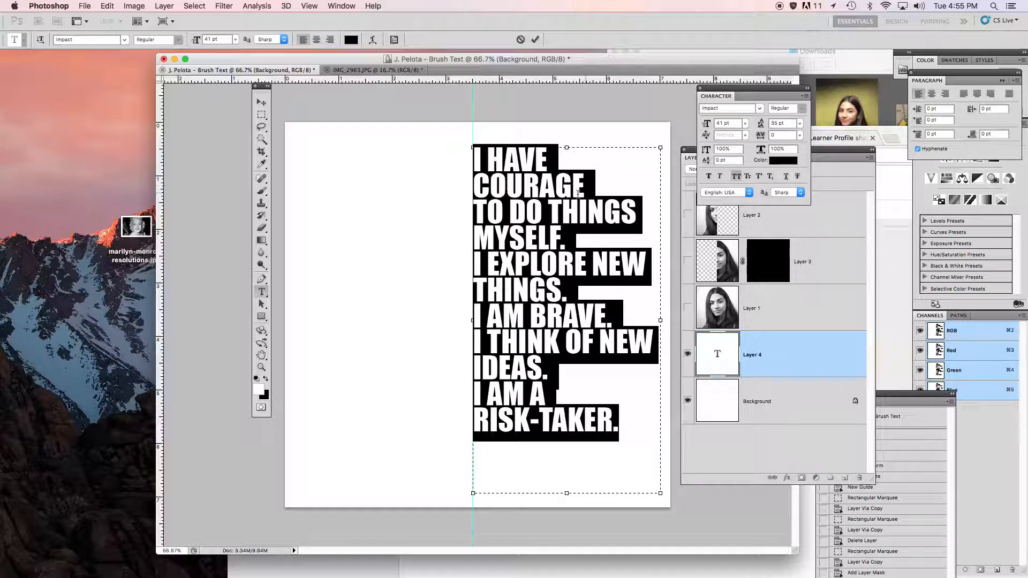
Step: Insert line breaks before "NEW THINGS" and before "NEW IDEAS" in the text block
left_click(573, 200)
left_click_drag(576, 185, 582, 208)
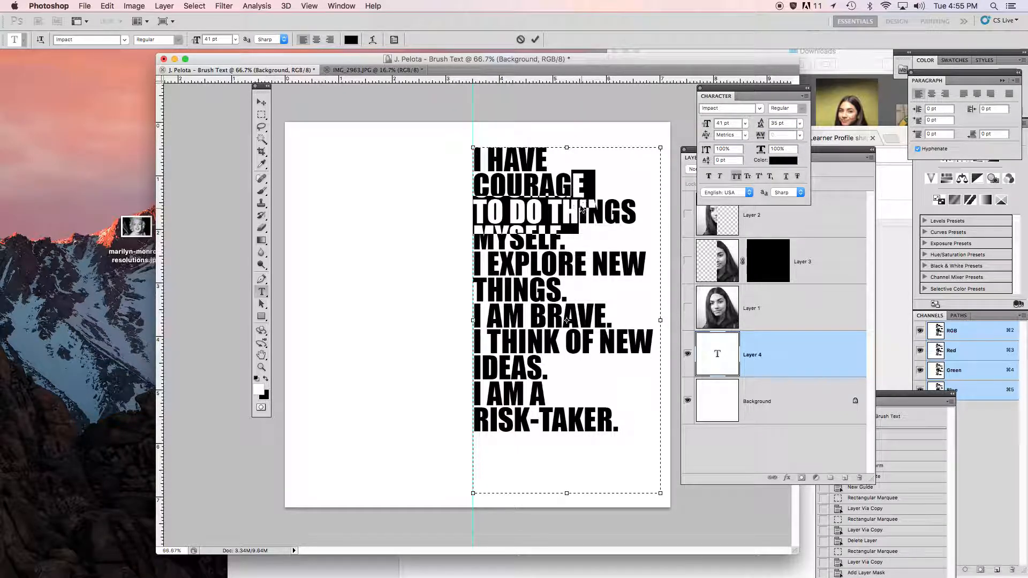
left_click(576, 190)
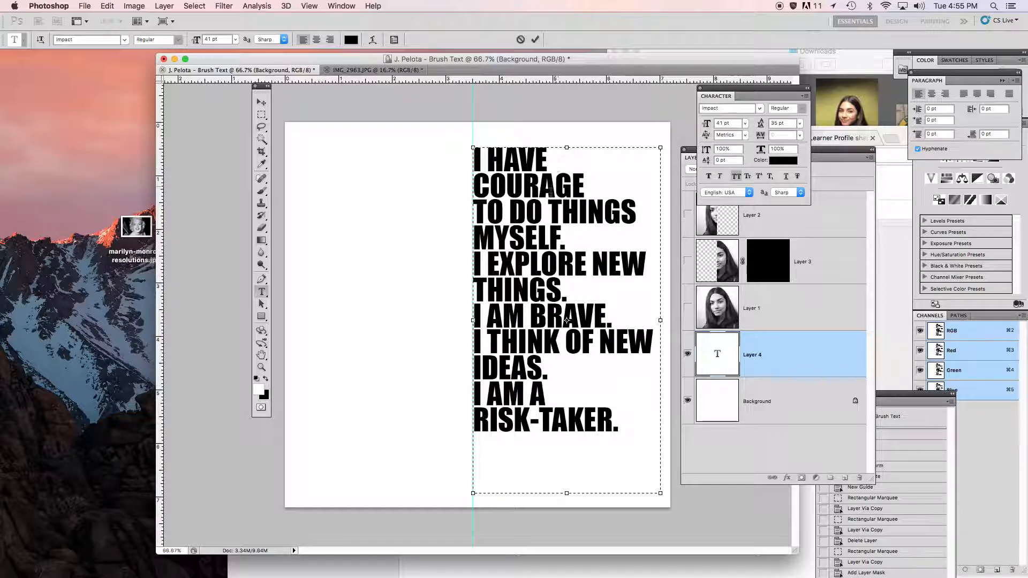
left_click_drag(534, 167, 565, 192)
left_click(578, 206)
left_click(592, 266)
key("Return")
left_click(600, 341)
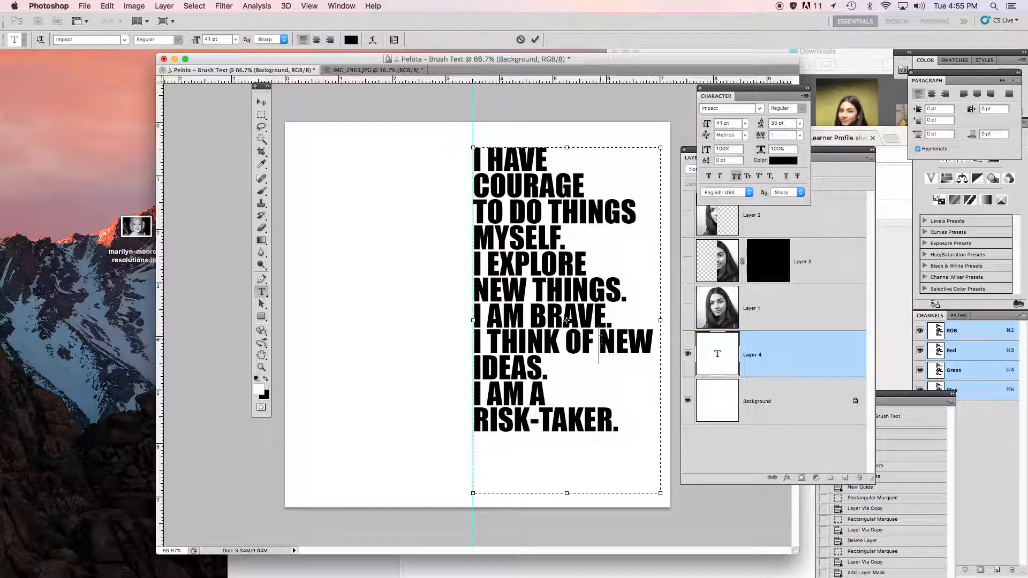
key("Return")
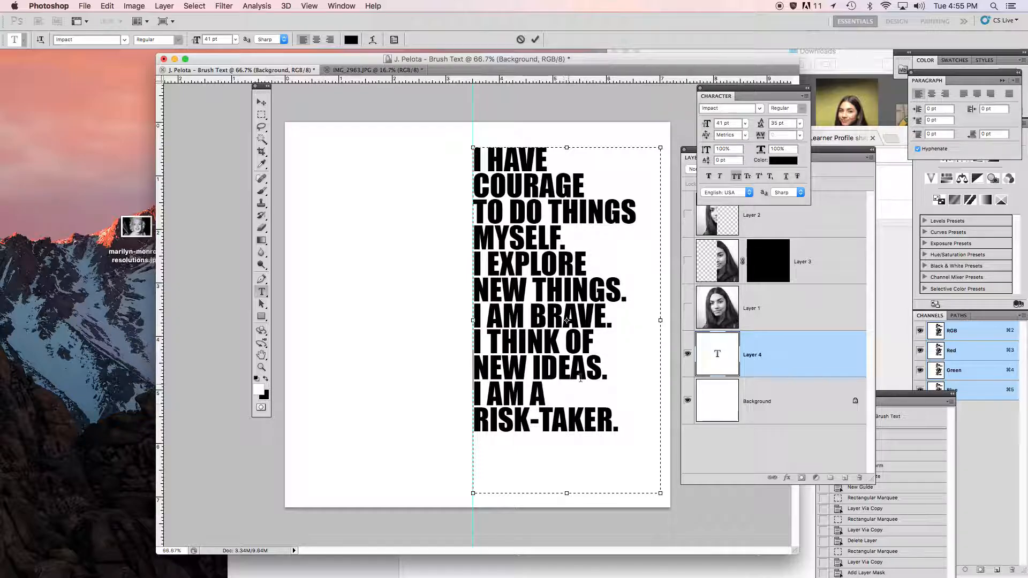
Step: Move the text block slightly down and away from the vertical centre guide, and shift the Character panel clear of the canvas
left_click(261, 102)
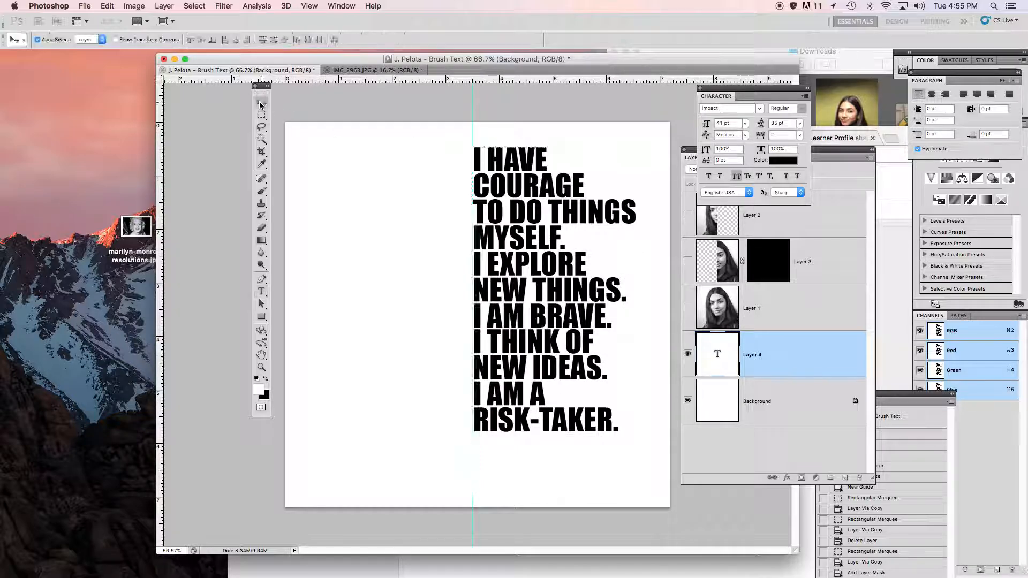
left_click_drag(542, 203, 545, 233)
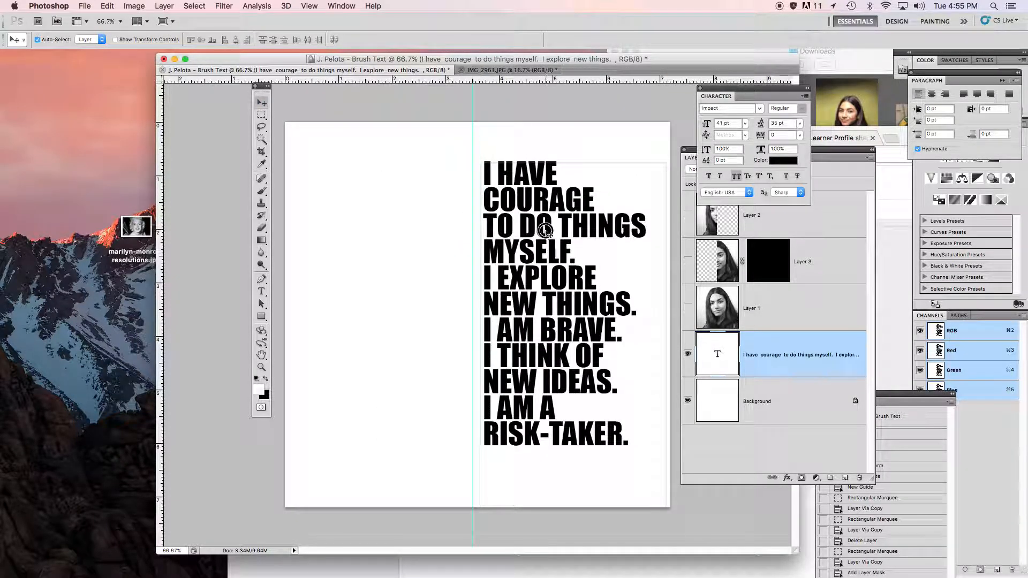
left_click_drag(731, 96, 780, 90)
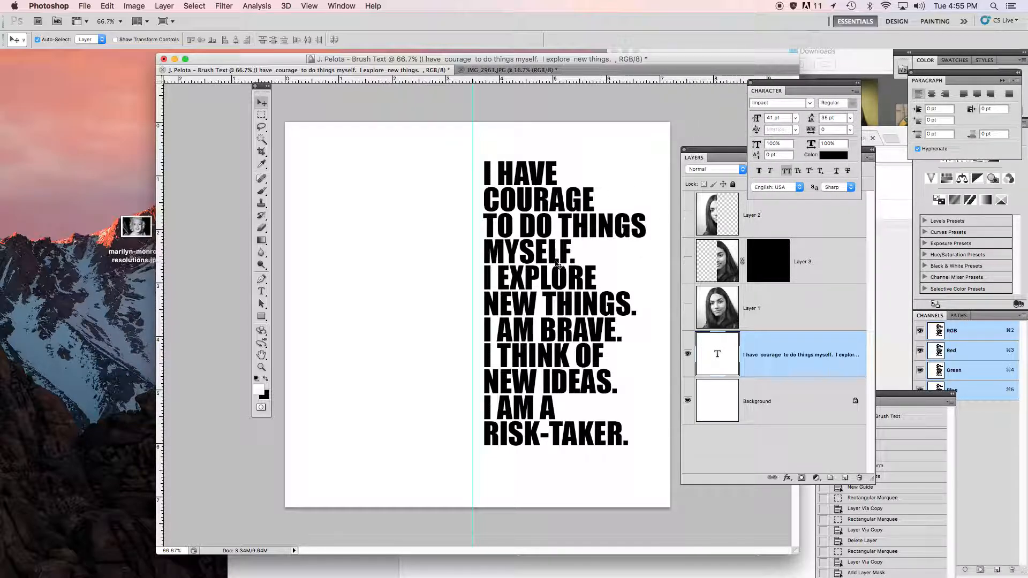
Step: Define the text block as a brush preset, keeping the suggested document name
left_click(108, 7)
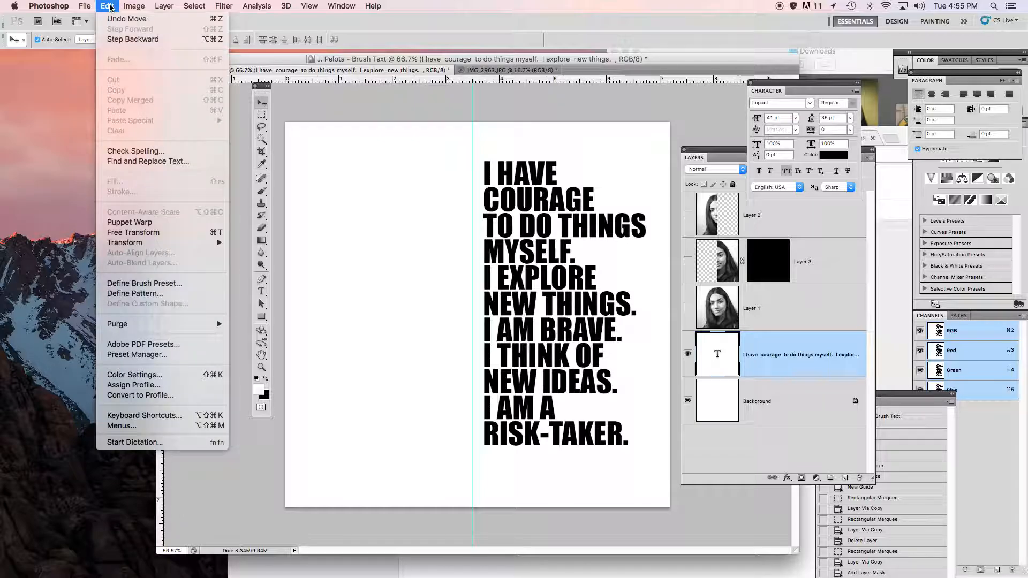
left_click(151, 283)
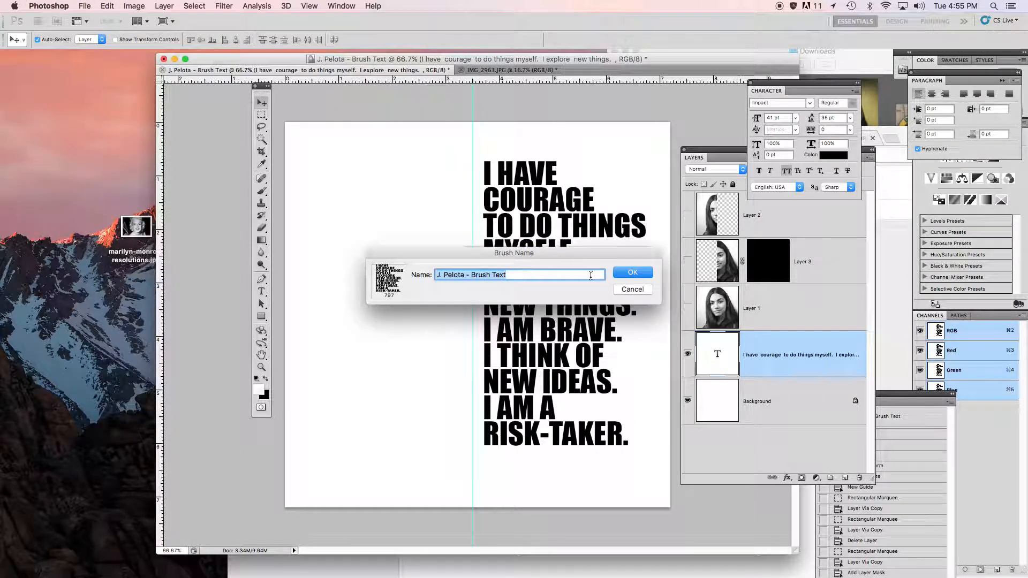
left_click(633, 272)
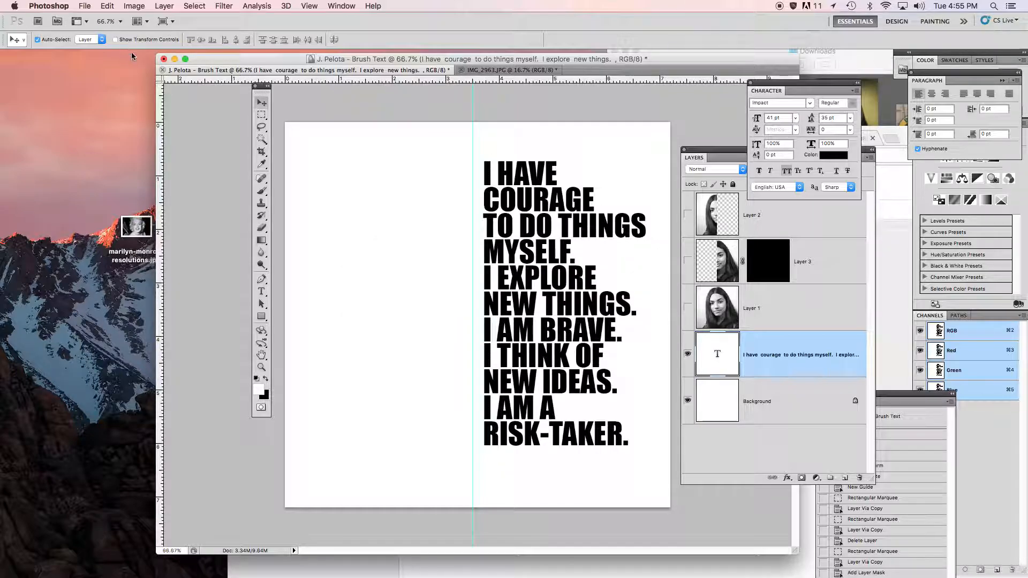
Step: Activate the Brush tool with the soft 75 px tip at 0% hardness
left_click(263, 192)
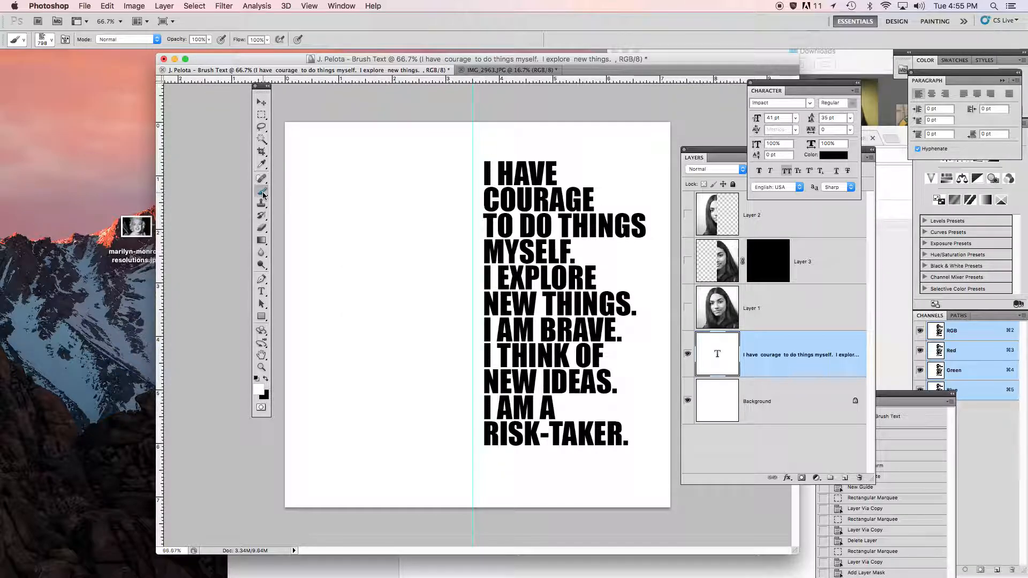
left_click(52, 43)
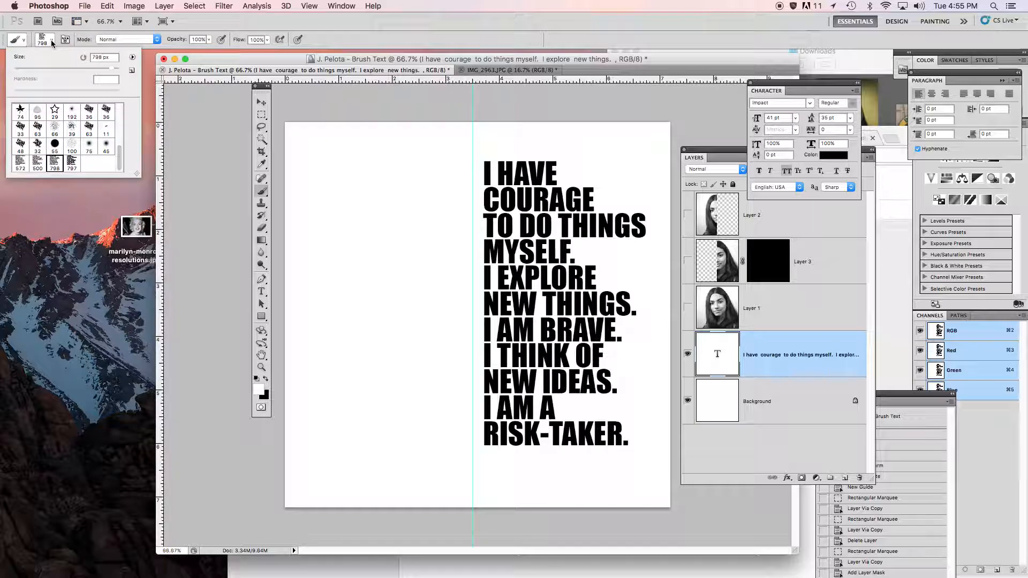
left_click(74, 162)
left_click(89, 150)
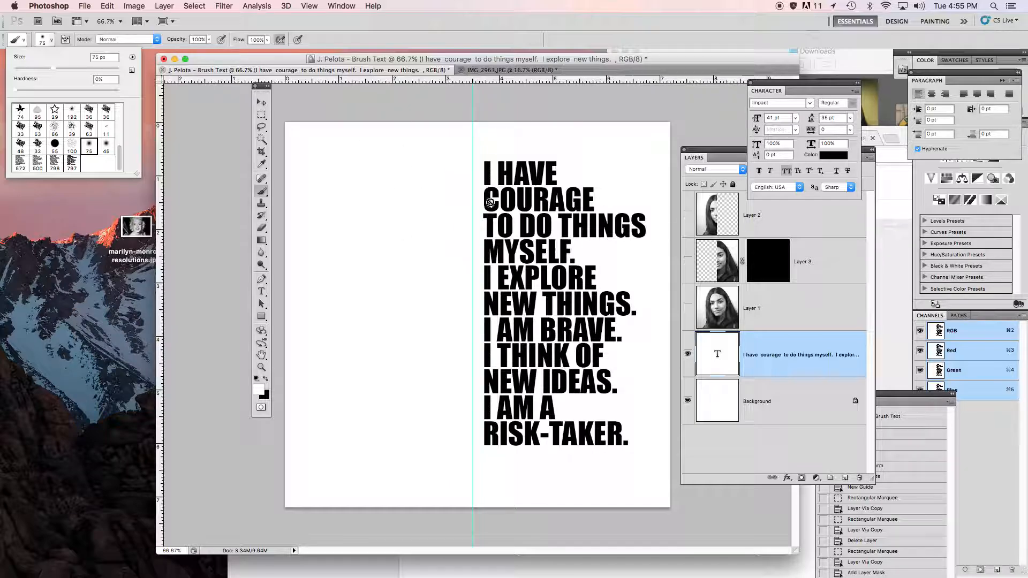
Step: Hide the text layer, show Layer 2 and Layer 3, and target Layer 3's mask
left_click(754, 354)
left_click(688, 353)
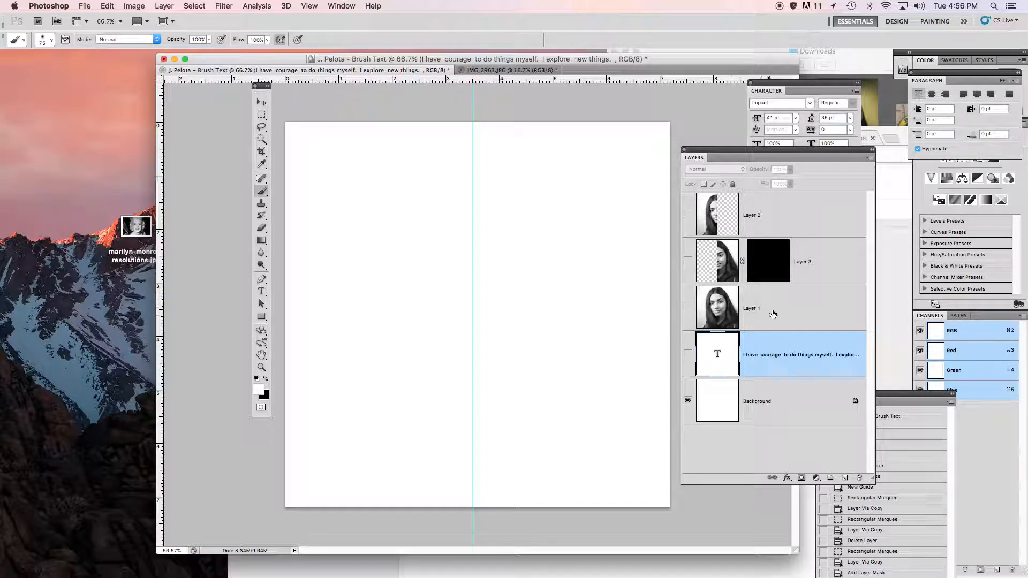
left_click(688, 214)
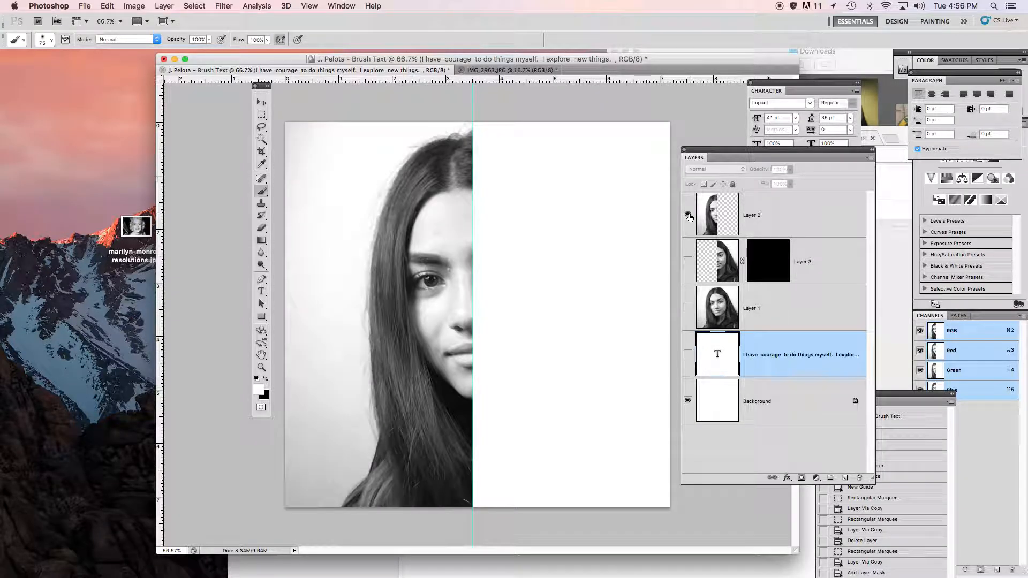
left_click(688, 262)
left_click(766, 269)
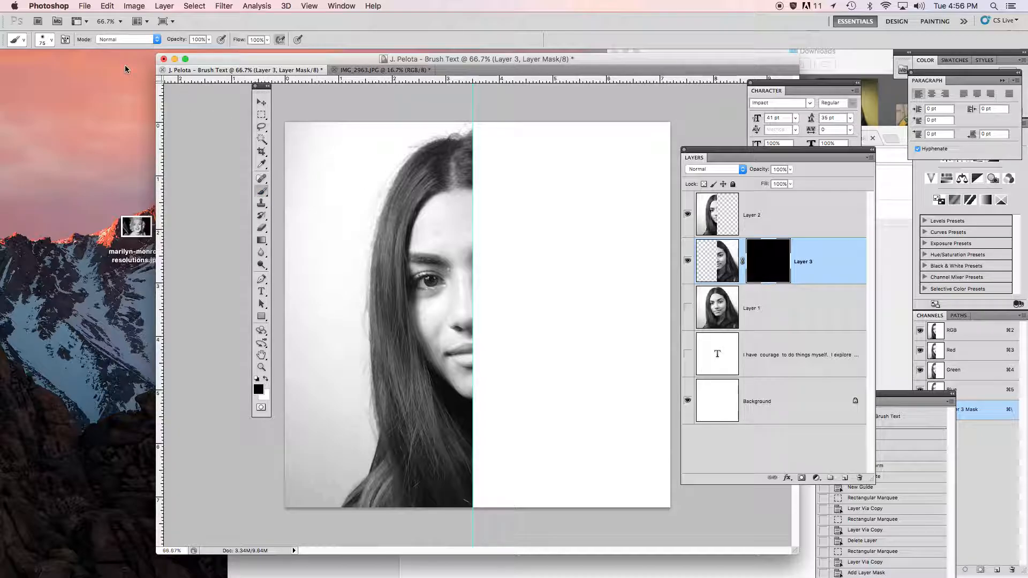
Step: Choose the 797 px text brush as the brush tip and move the toolbox farther from the canvas
left_click(52, 41)
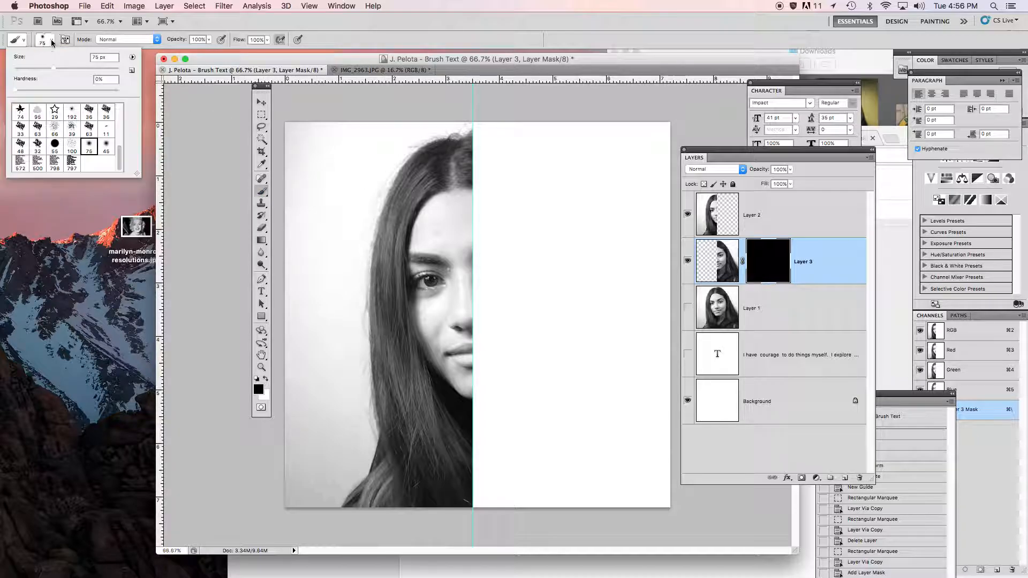
left_click(75, 161)
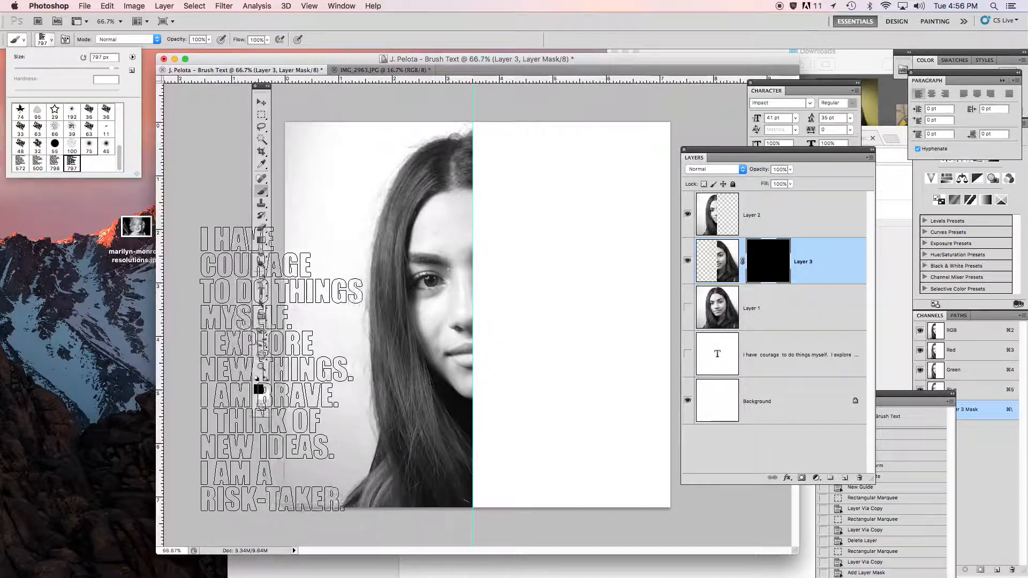
left_click_drag(261, 86, 221, 90)
left_click(220, 284)
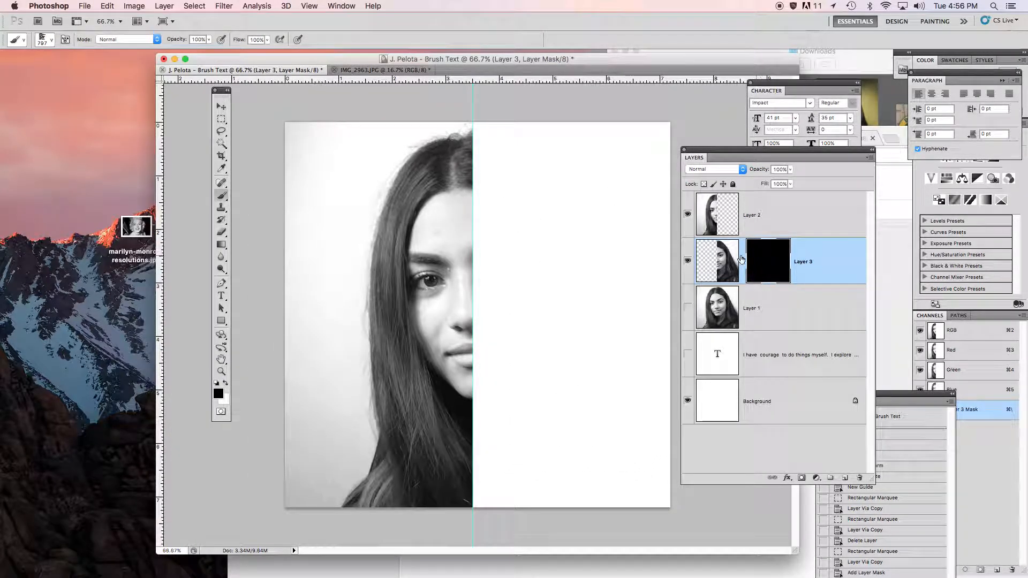
Step: Stamp the text brush once in white on Layer 3's mask, its lines starting at the centre guide, and save the document
left_click(225, 384)
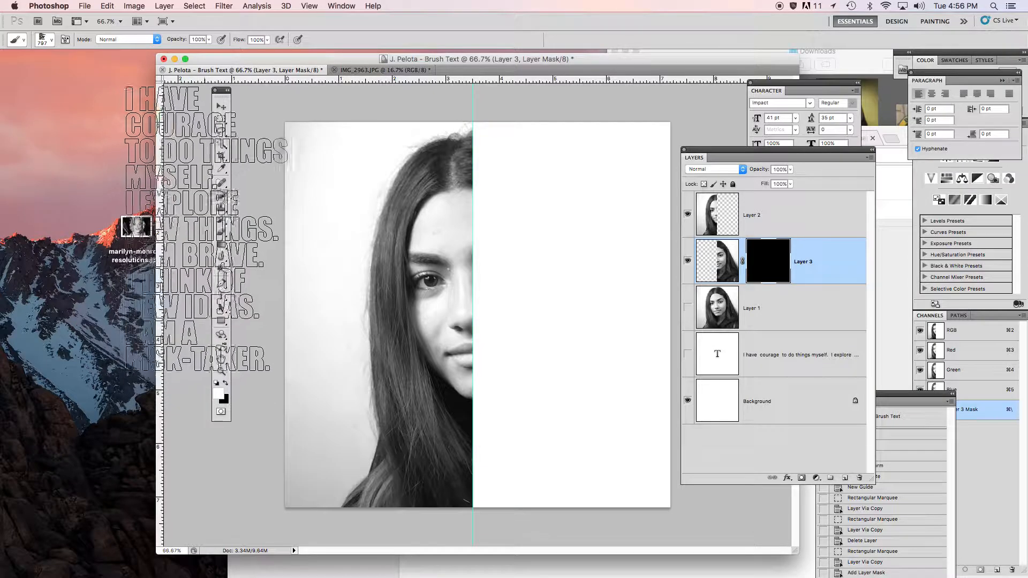
key("e")
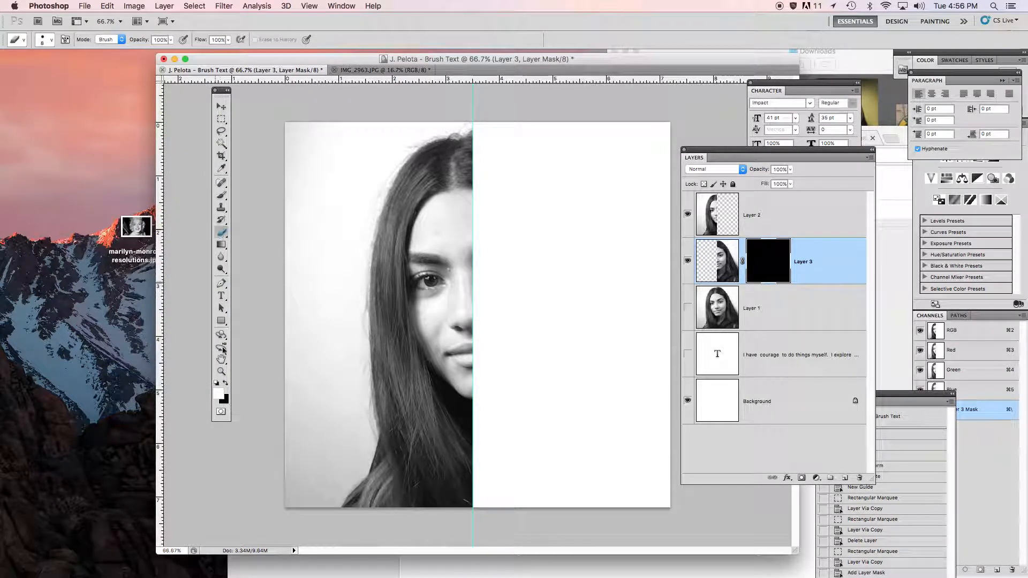
left_click(225, 384)
left_click(222, 195)
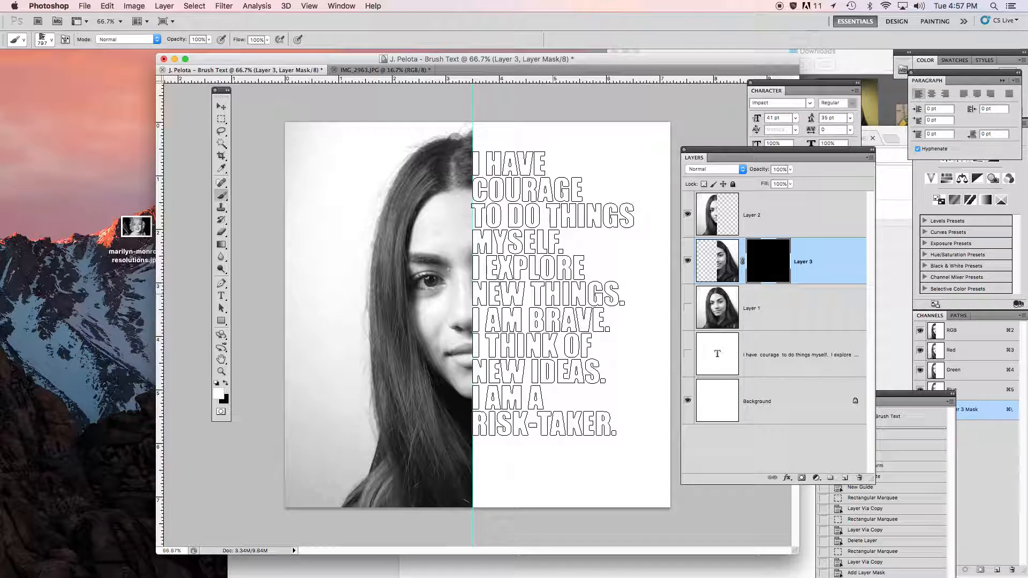
left_click(554, 294)
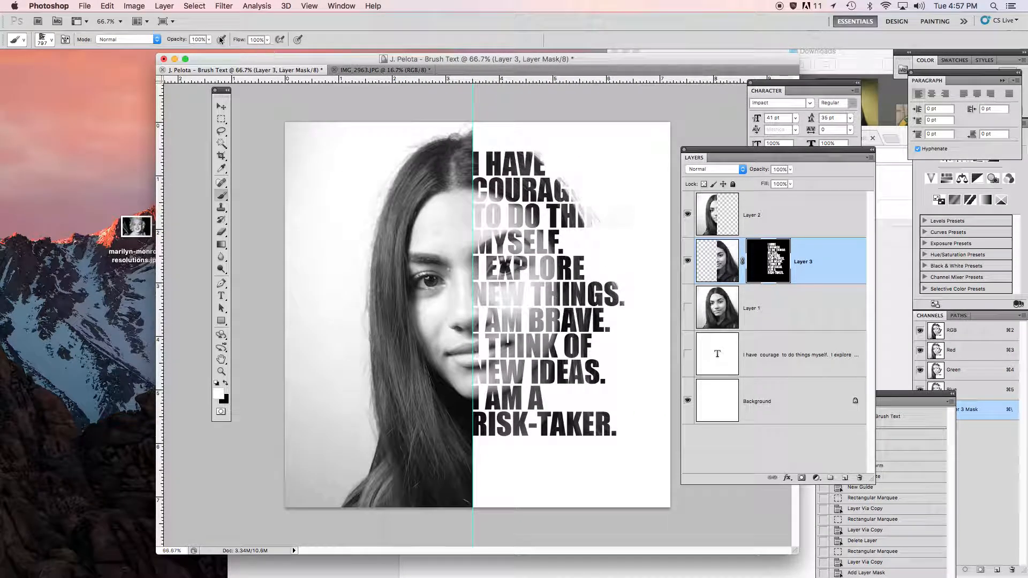
key("super+s")
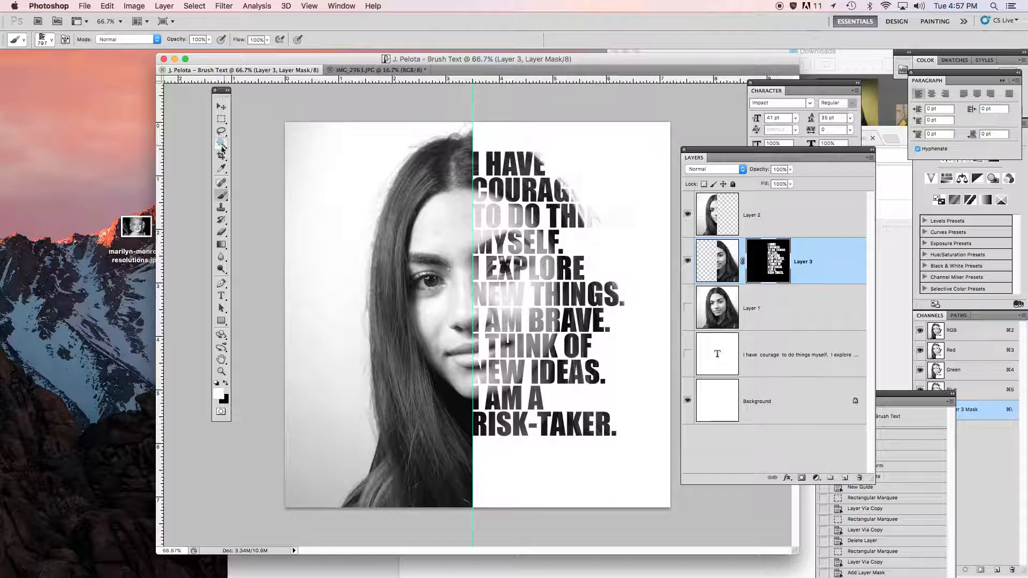
Step: Add the white Impact text "Ri" over the portrait's lower background area and move its layer above Layer 2
left_click(222, 170)
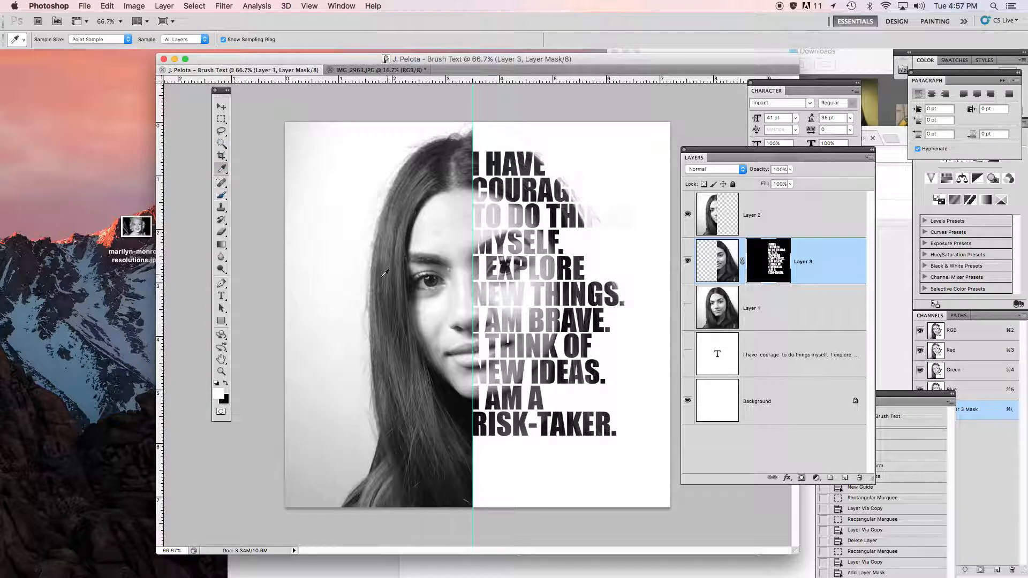
left_click(221, 295)
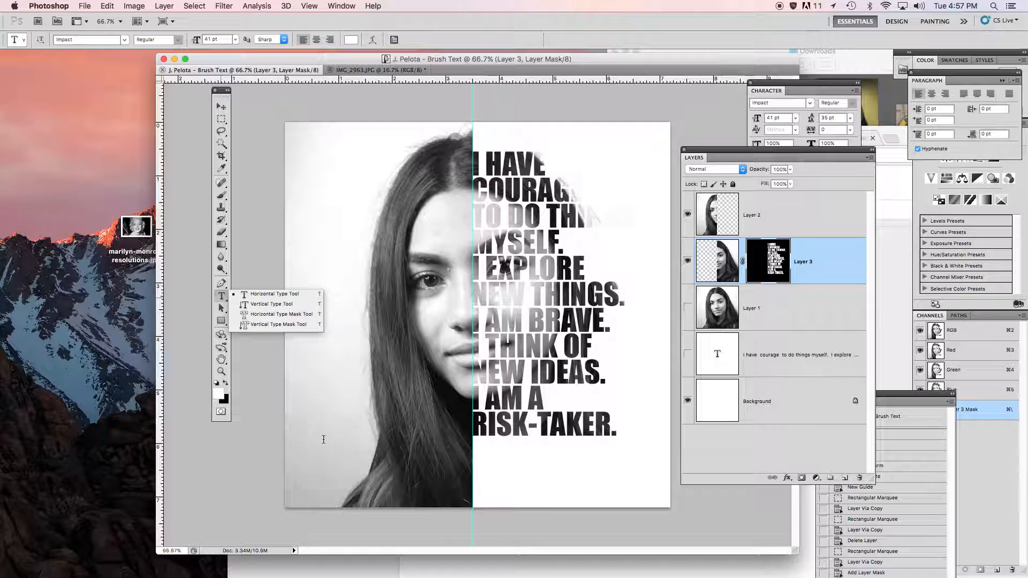
left_click(322, 440)
left_click(322, 440)
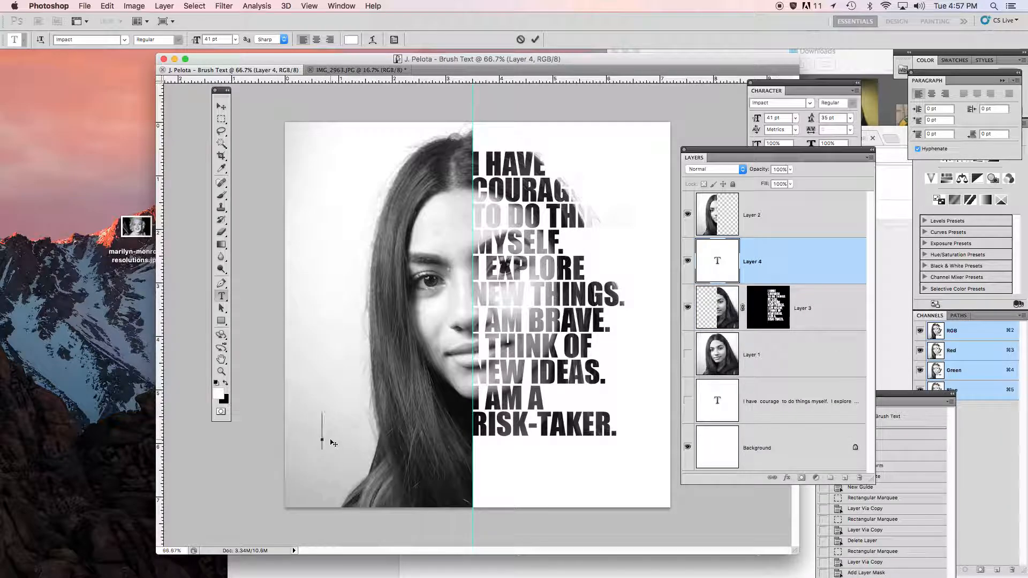
type("i")
left_click_drag(731, 265, 726, 201)
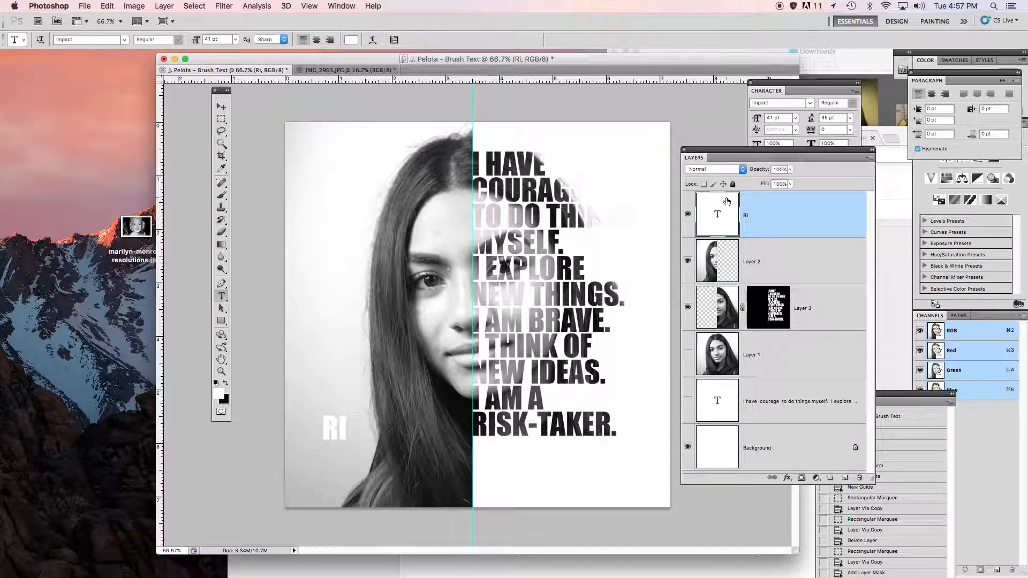
Step: Try to extend the small text to "Risk-taker" and change its font to SignPainter
left_click(345, 429)
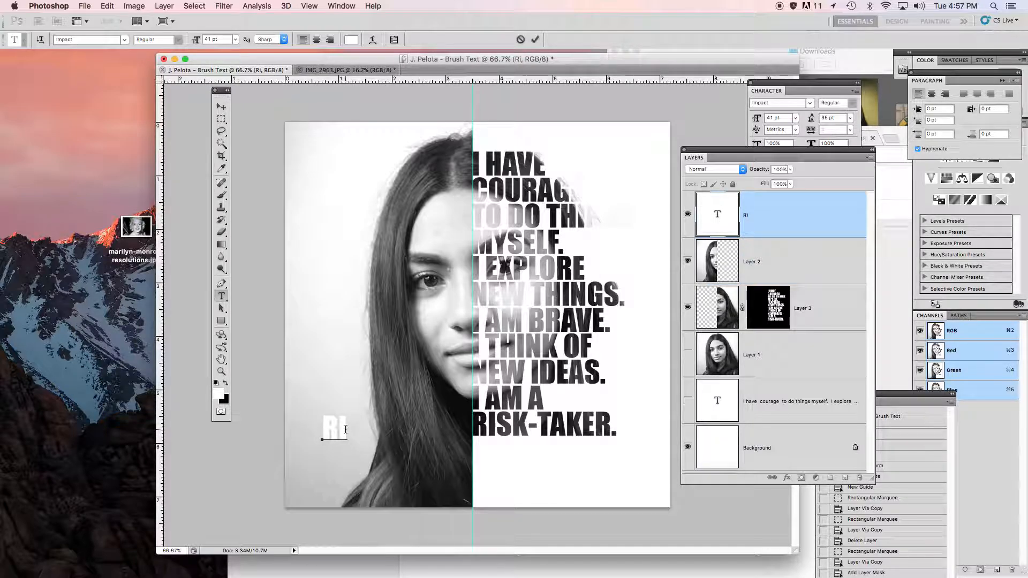
type("sk-taker")
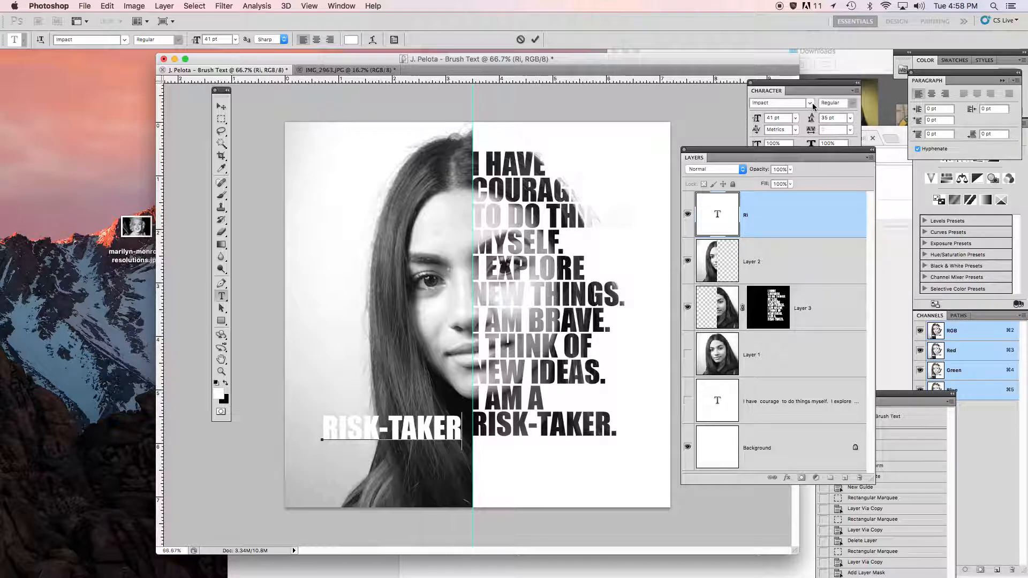
triple_click(433, 425)
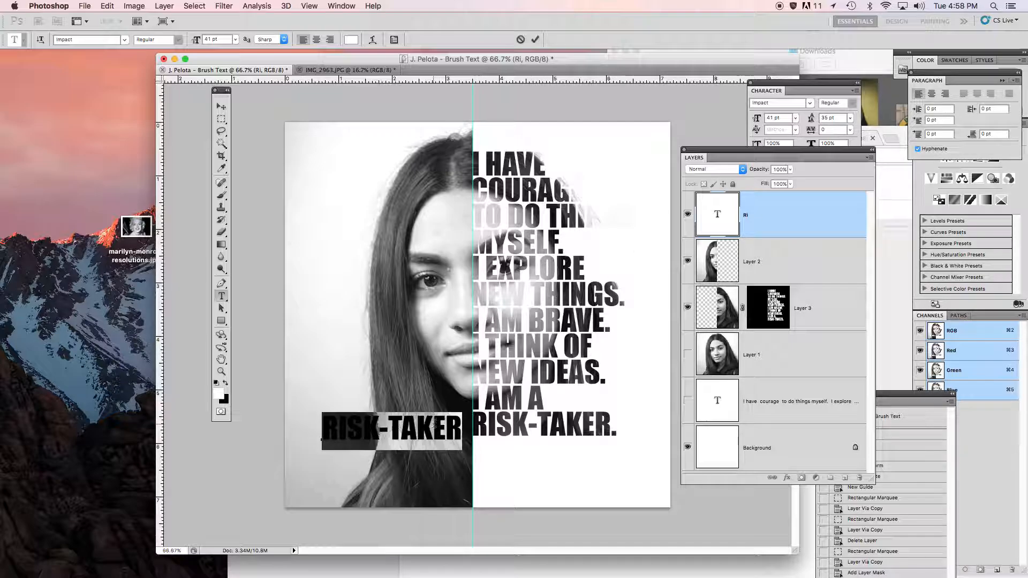
left_click(809, 103)
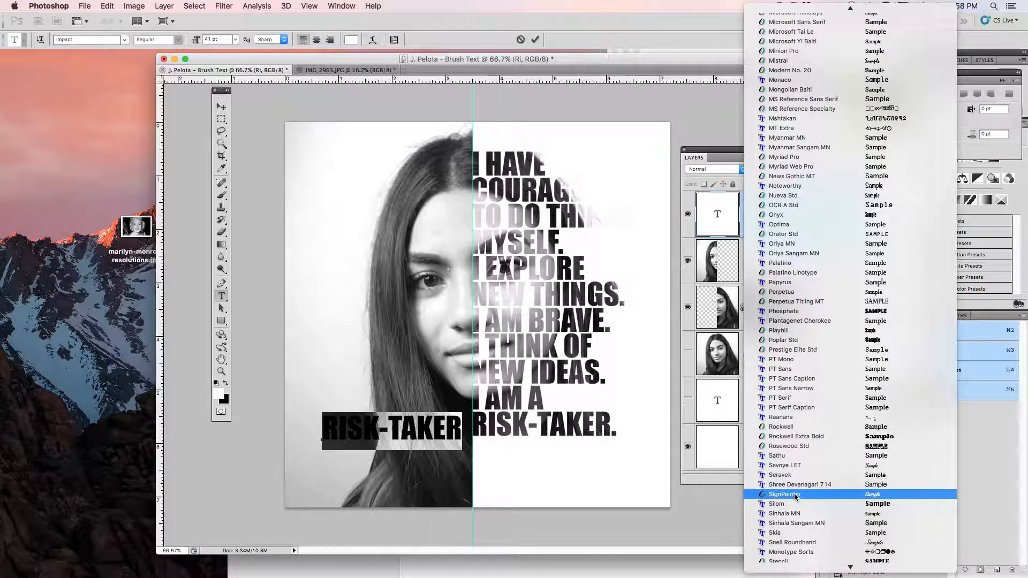
left_click(796, 497)
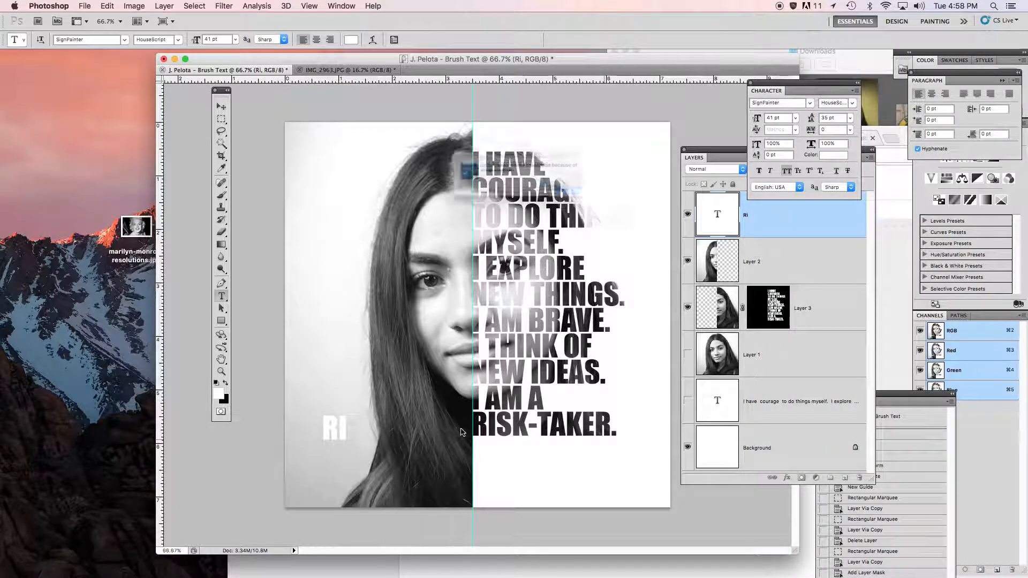
left_click(593, 199)
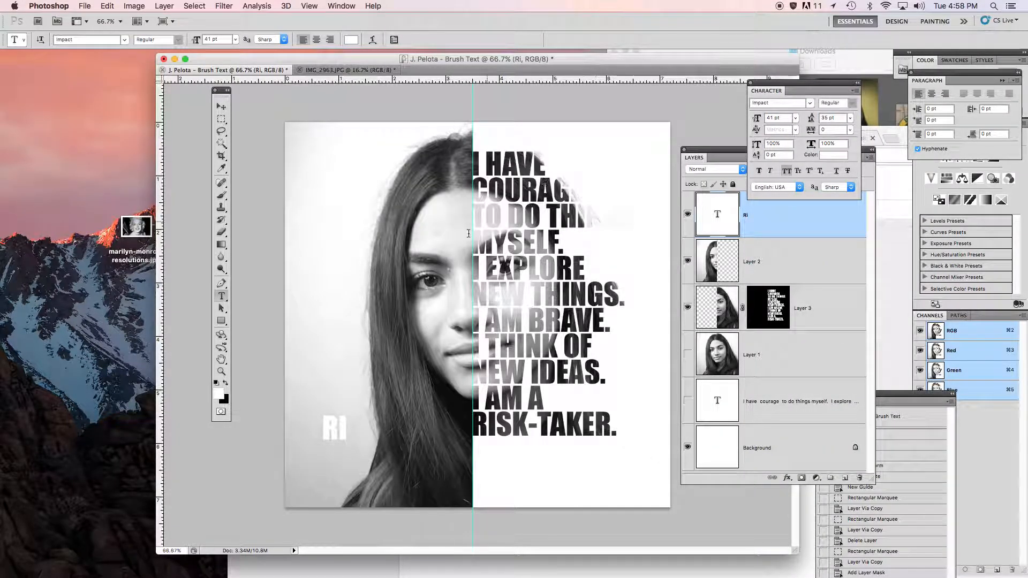
Step: Change the small "Ri" text to the SignPainter font and complete it to read "Risk-Taker"
double_click(341, 426)
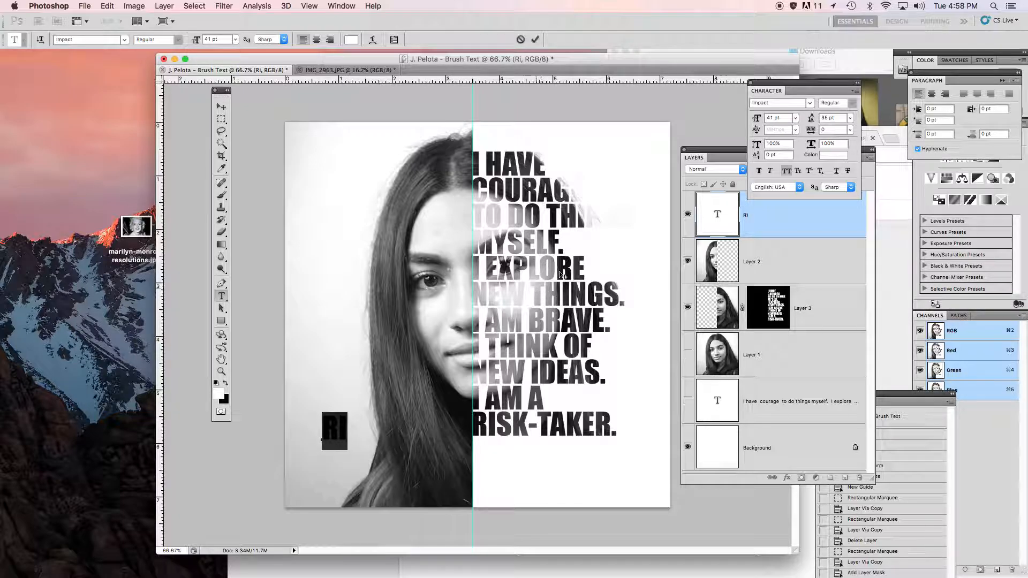
left_click(795, 102)
type("SignPainter")
key("Return")
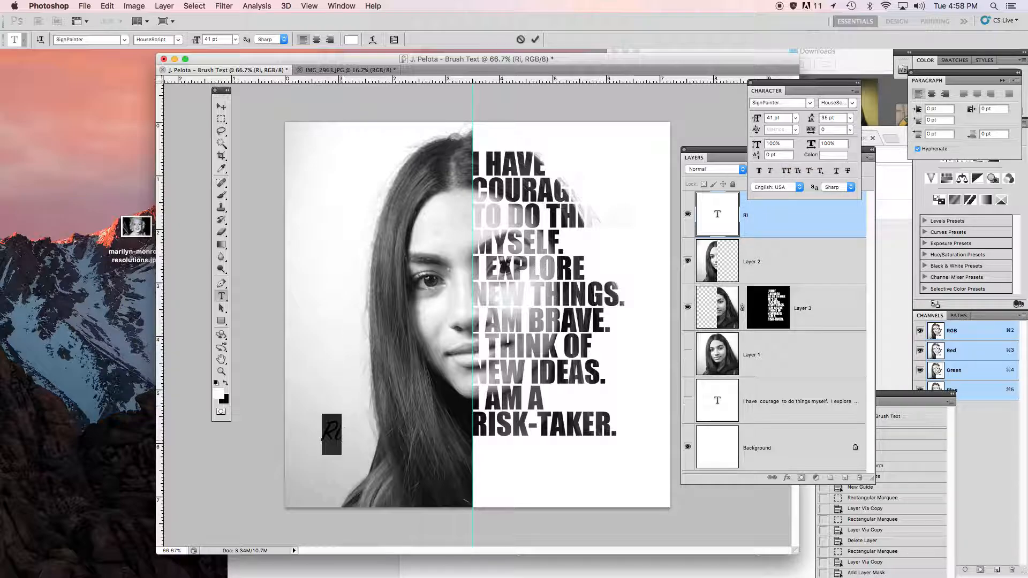
left_click(341, 435)
type("sk-")
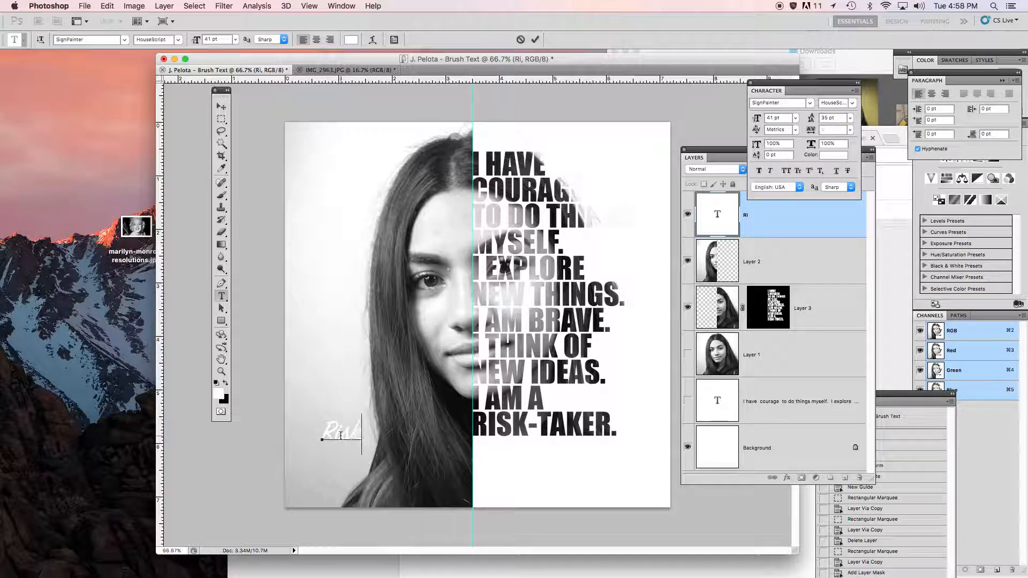
type("Taker")
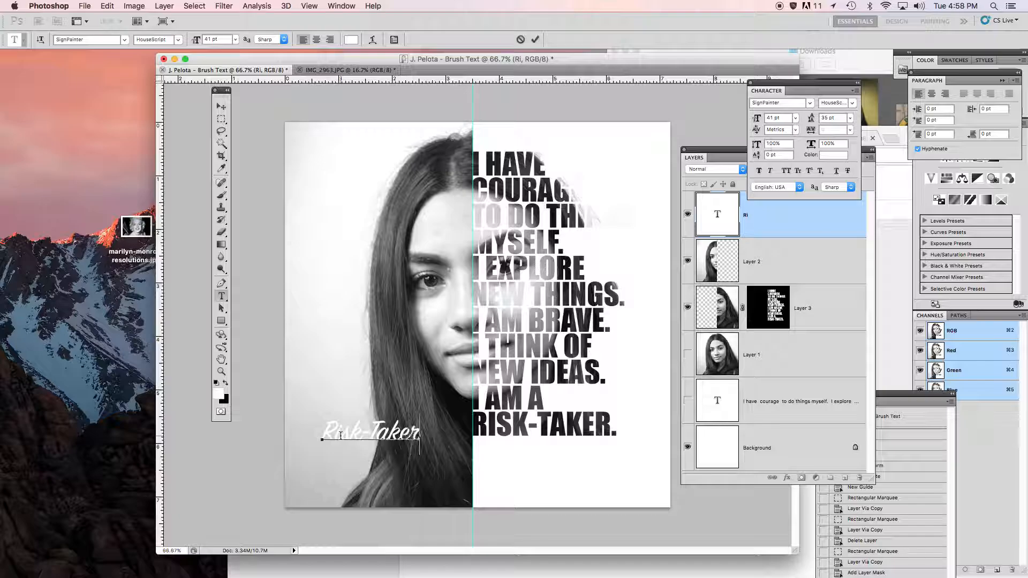
Step: Move the Risk-Taker caption to the canvas's upper-left corner and recolour it near-black, 050505
left_click(221, 106)
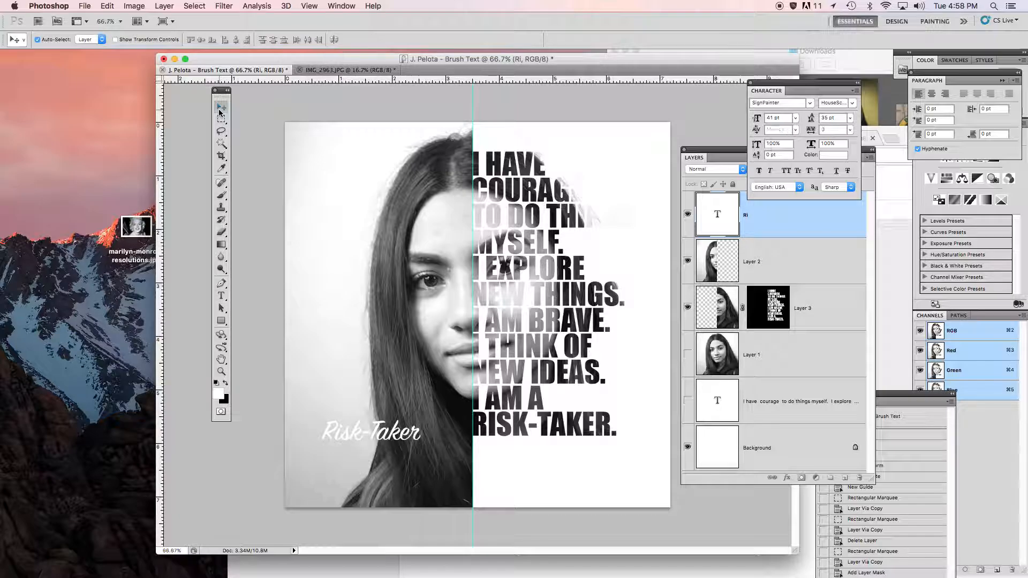
left_click_drag(387, 436, 355, 160)
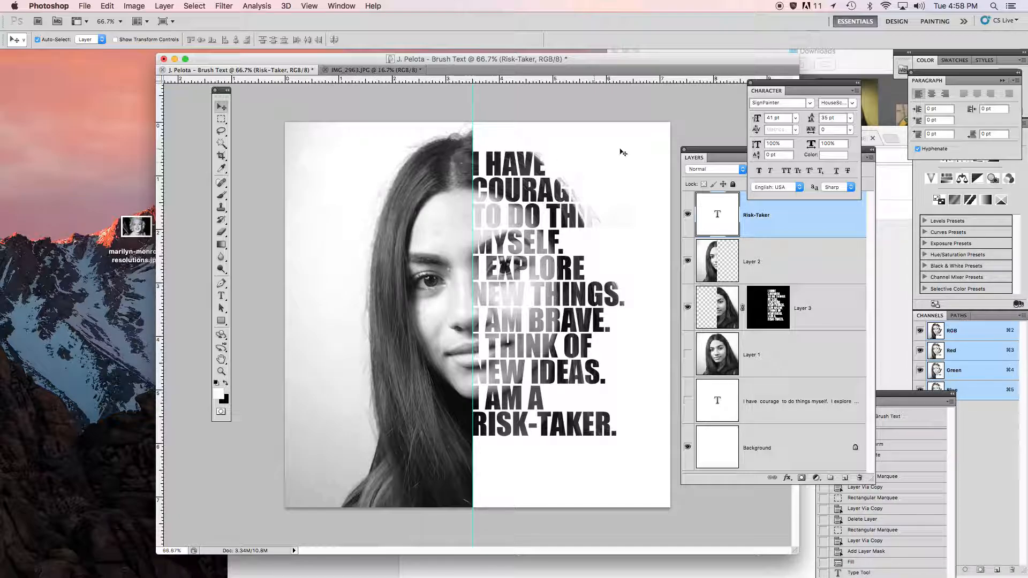
left_click(833, 155)
left_click(385, 332)
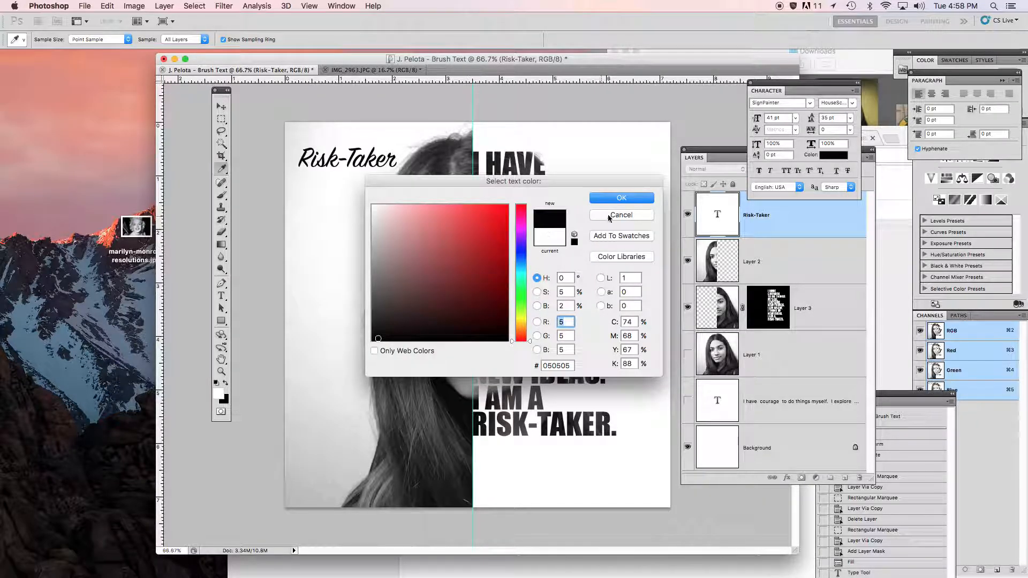
left_click(621, 199)
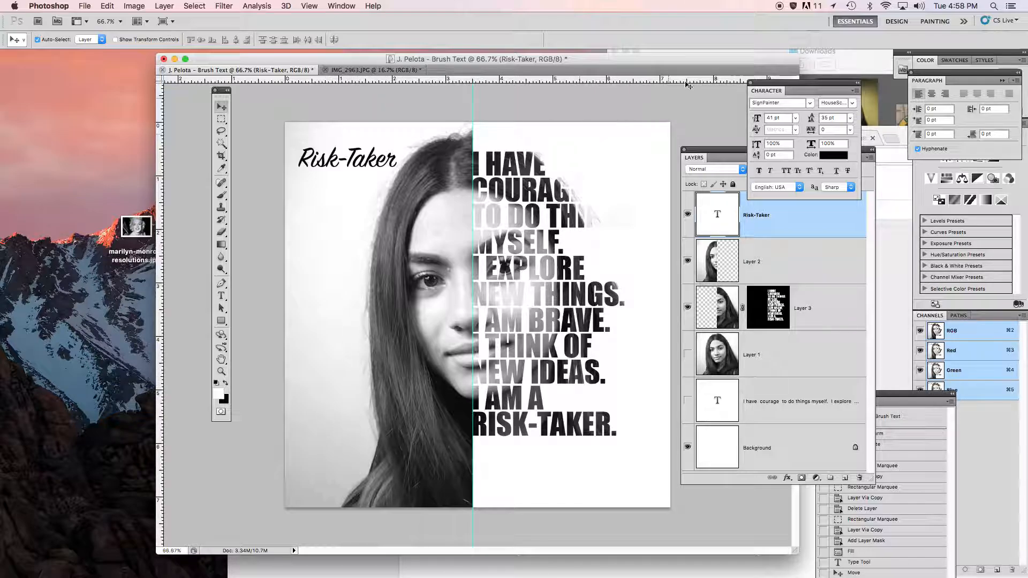
Step: Look through the Desktop and Downloads folders for a logo file and search the computer for "IB logo"
left_click(86, 6)
left_click(440, 125)
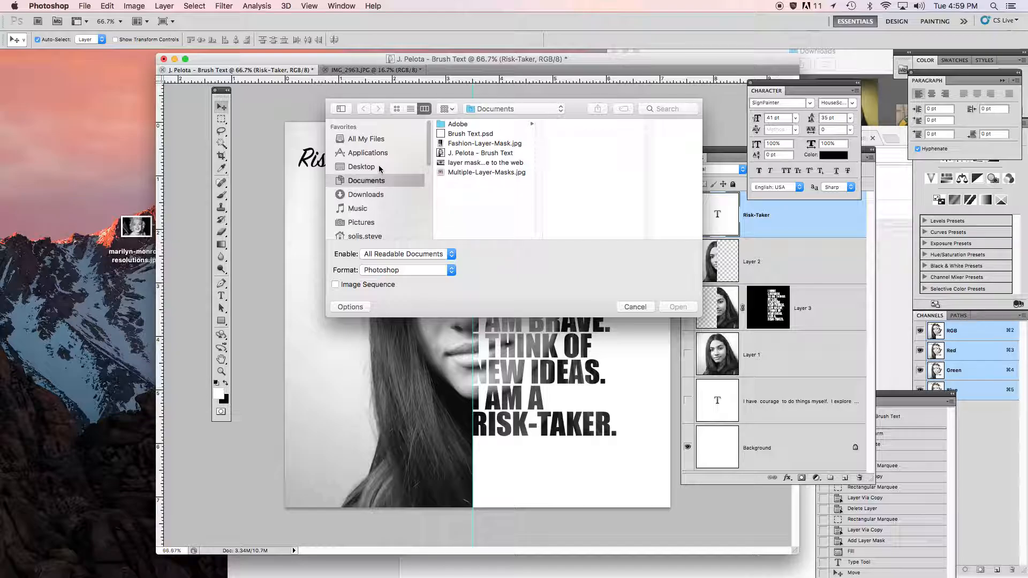
left_click(362, 167)
mouse_move(539, 152)
left_mouse_down()
mouse_move(539, 208)
mouse_move(538, 142)
left_mouse_up()
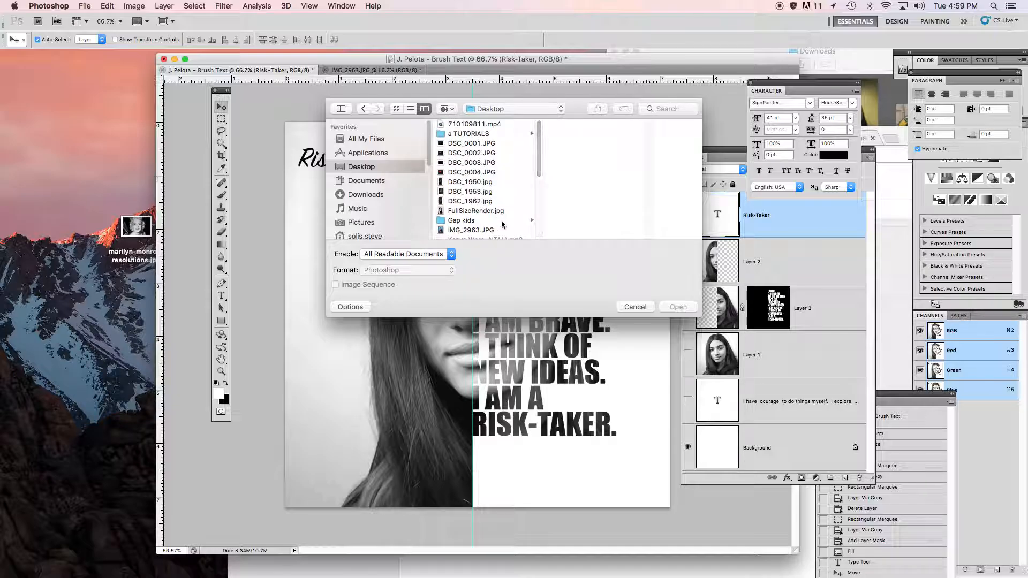
left_click(386, 193)
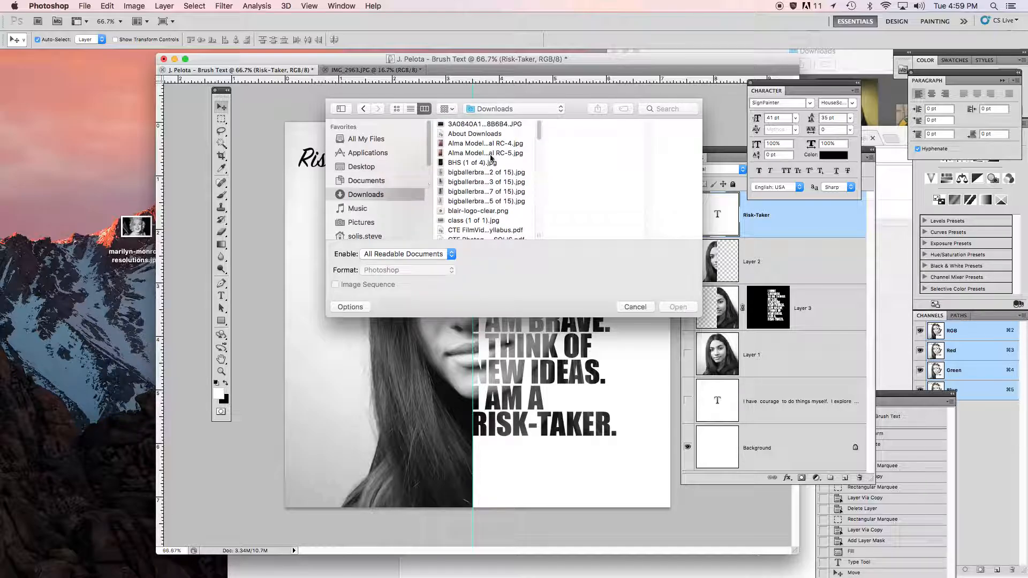
left_click_drag(539, 137, 536, 228)
left_click(664, 109)
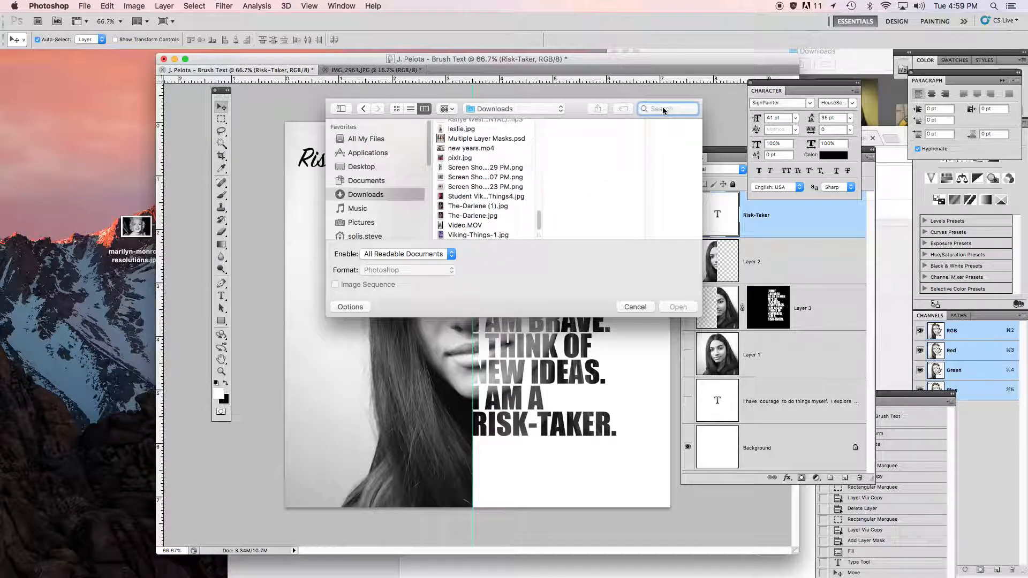
type("IB logo")
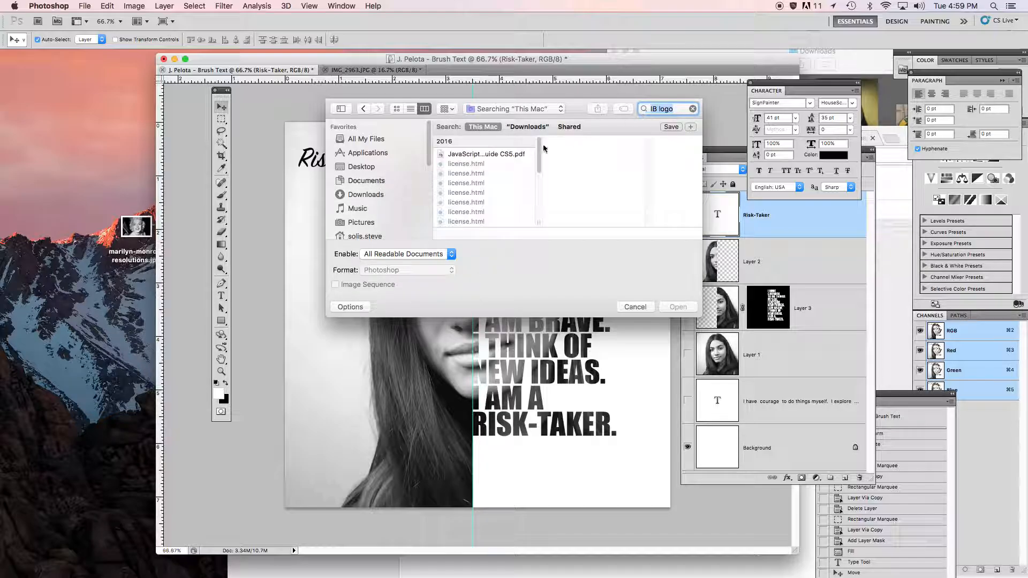
mouse_move(539, 153)
left_mouse_down()
mouse_move(541, 213)
mouse_move(540, 155)
left_mouse_up()
left_click(643, 306)
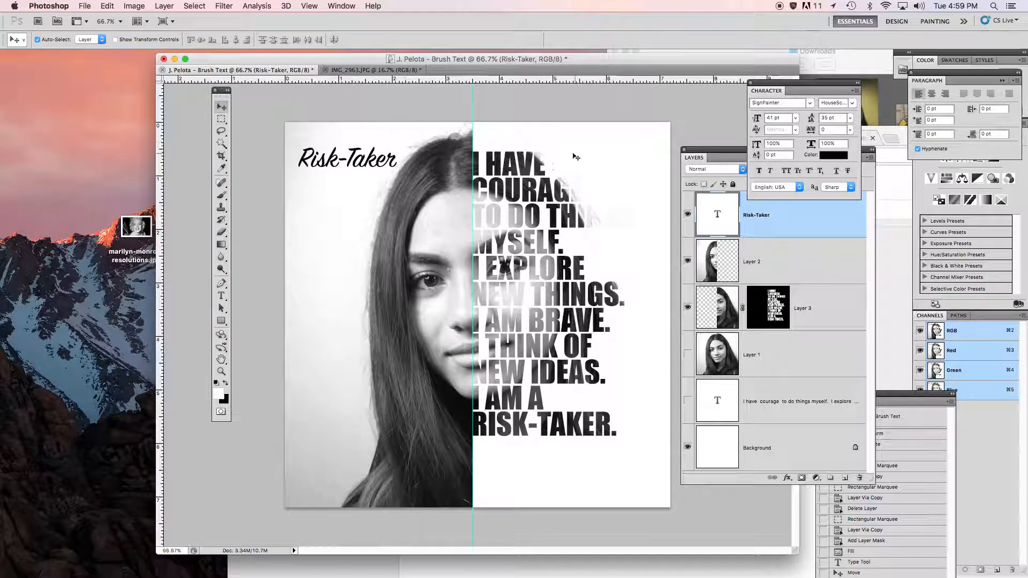
Step: Switch to Chrome, search Google for "ib logo png", open the first blue logo image and move the browser clear of the Photoshop canvas
left_click(898, 262)
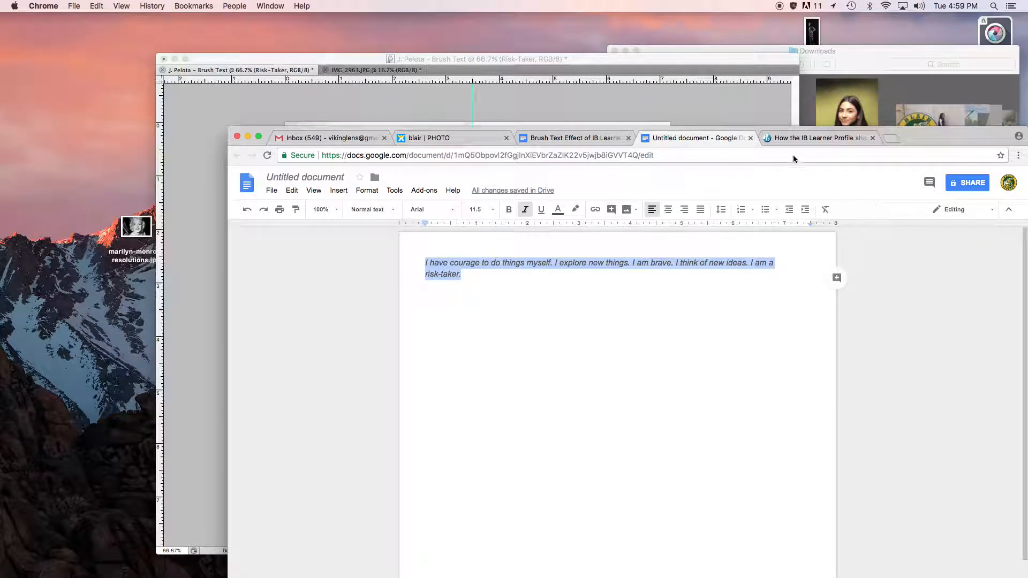
left_click(779, 155)
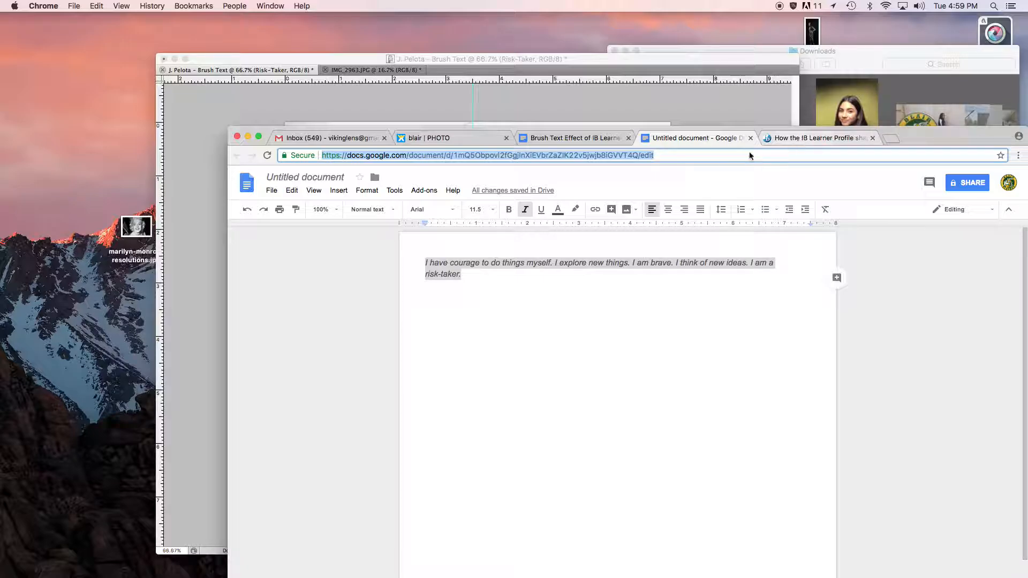
type("ib logo pn")
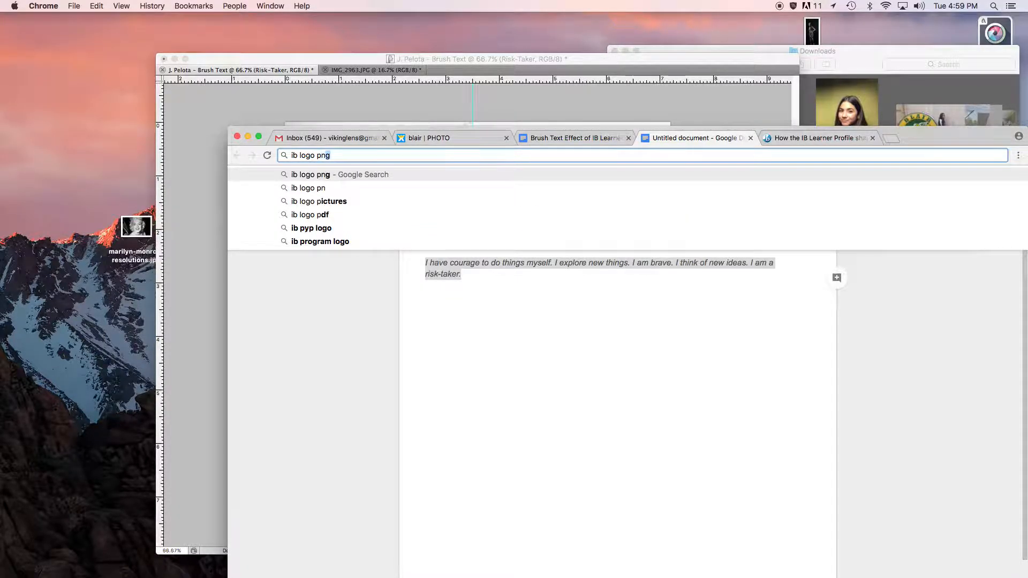
key("Return")
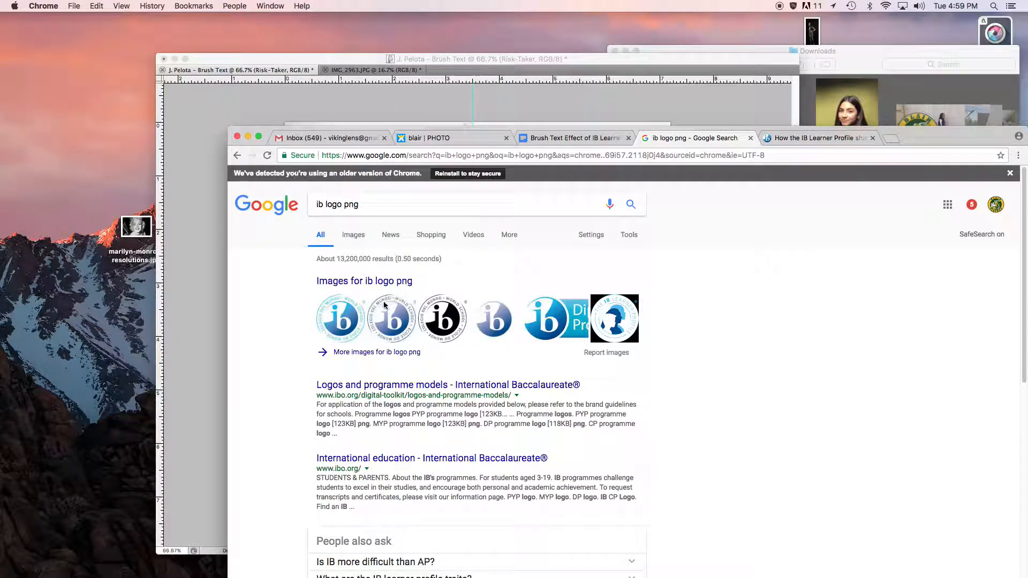
left_click(348, 315)
left_click_drag(756, 130, 784, 104)
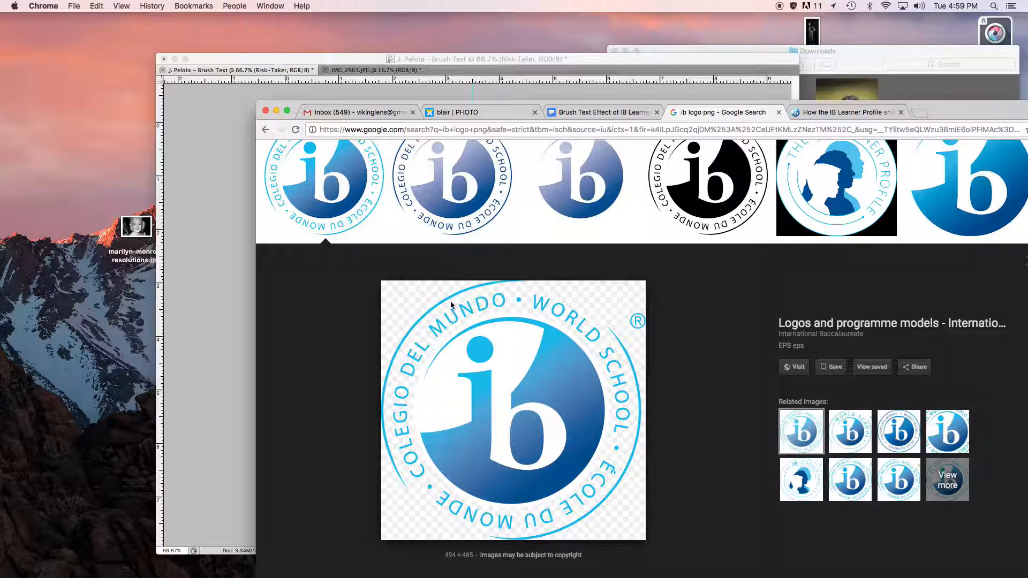
left_click_drag(470, 112, 672, 100)
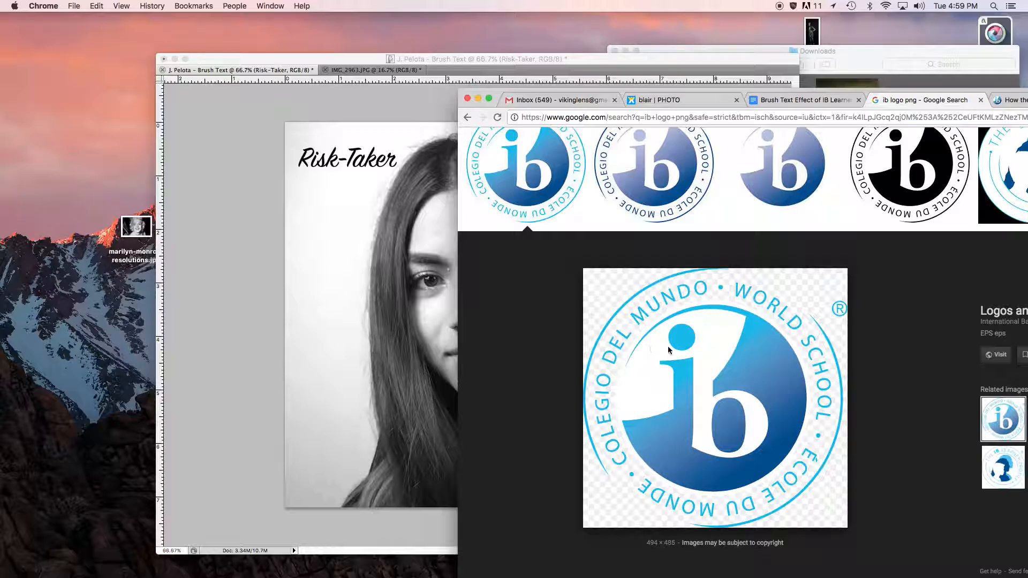
Step: Place the blue IB World School logo in the Photoshop portrait, scaled to about 38% in the canvas's lower-left corner
left_click_drag(739, 342, 340, 355)
left_click_drag(447, 320, 315, 453)
left_click_drag(383, 409, 324, 456)
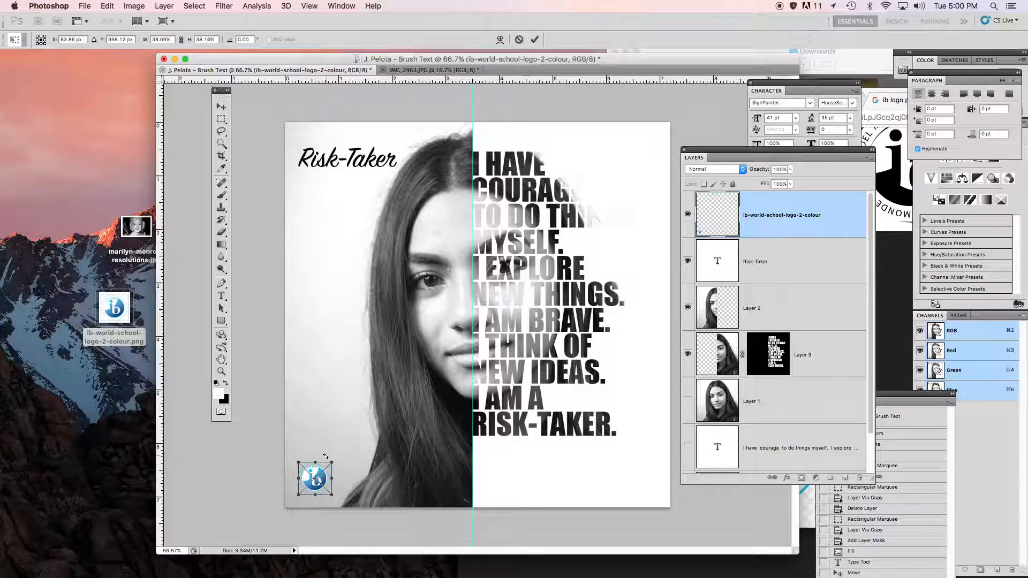
key("Return")
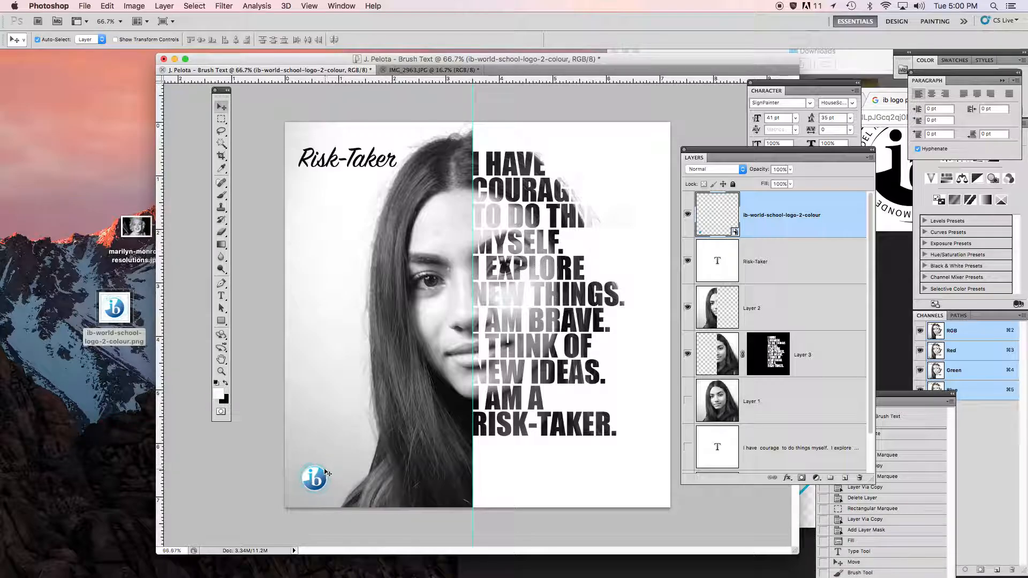
Step: Move the IB logo to the canvas's lower-right corner and save the document
left_click_drag(317, 477, 640, 470)
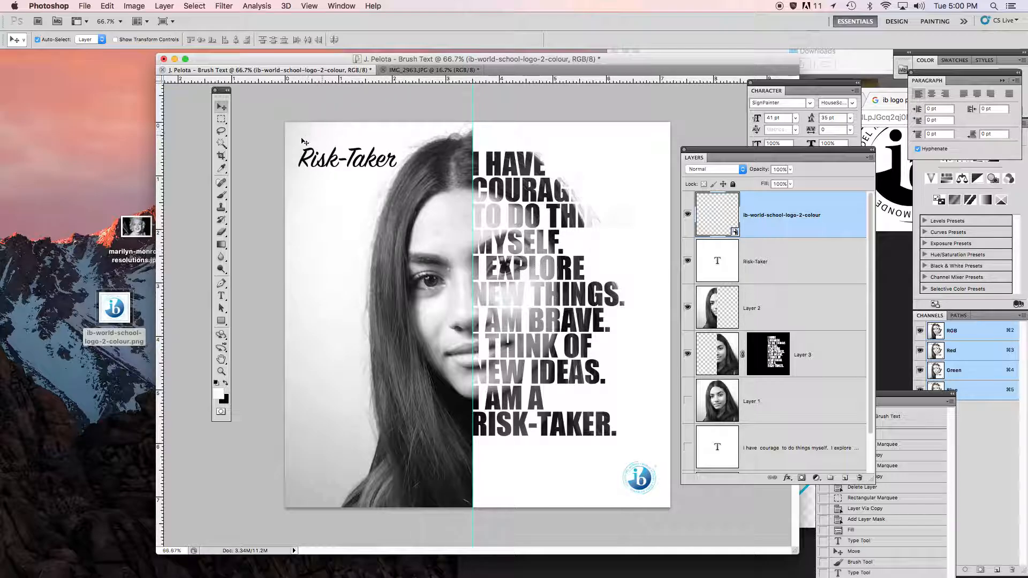
left_click_drag(646, 477, 643, 477)
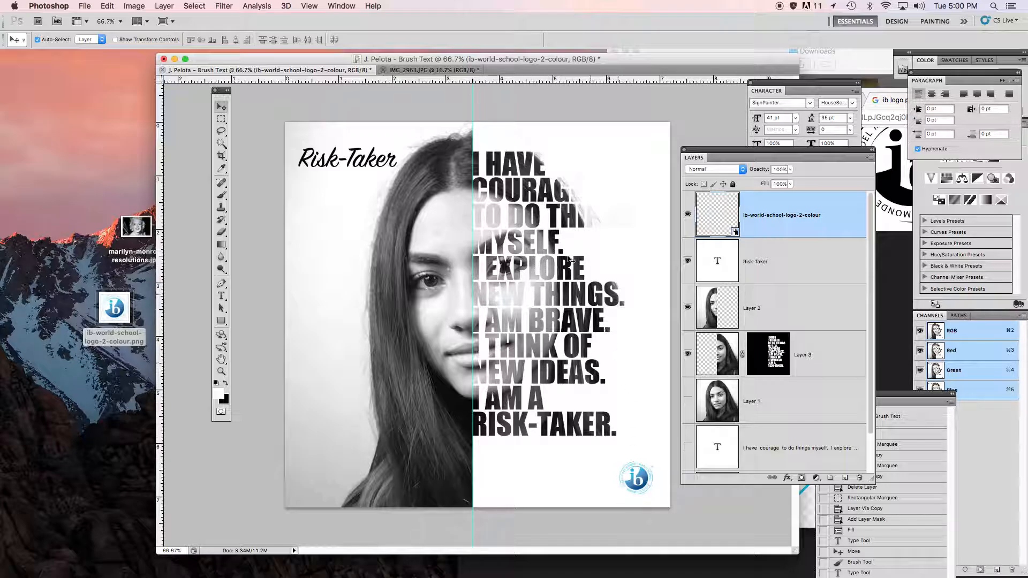
key("super+s")
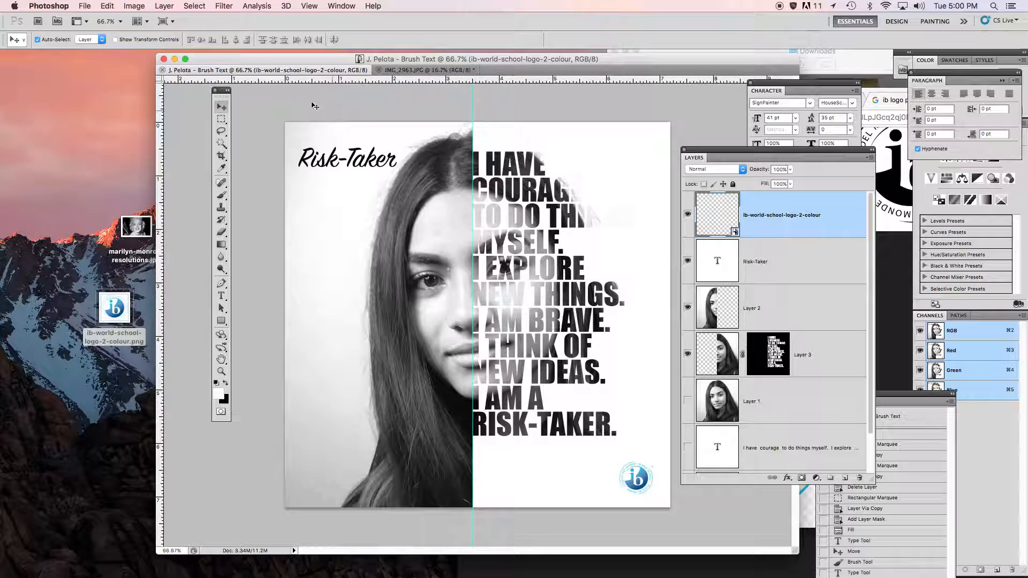
Step: Export a web JPEG at High quality 60 to Documents, naming it with the person's name followed by "IB Brush Text"
left_click(86, 6)
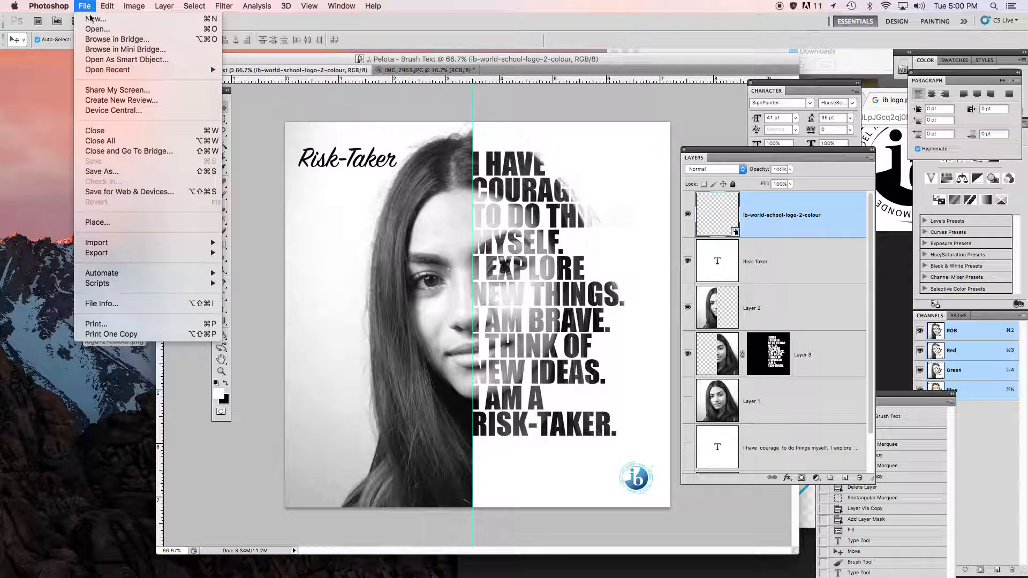
left_click(152, 192)
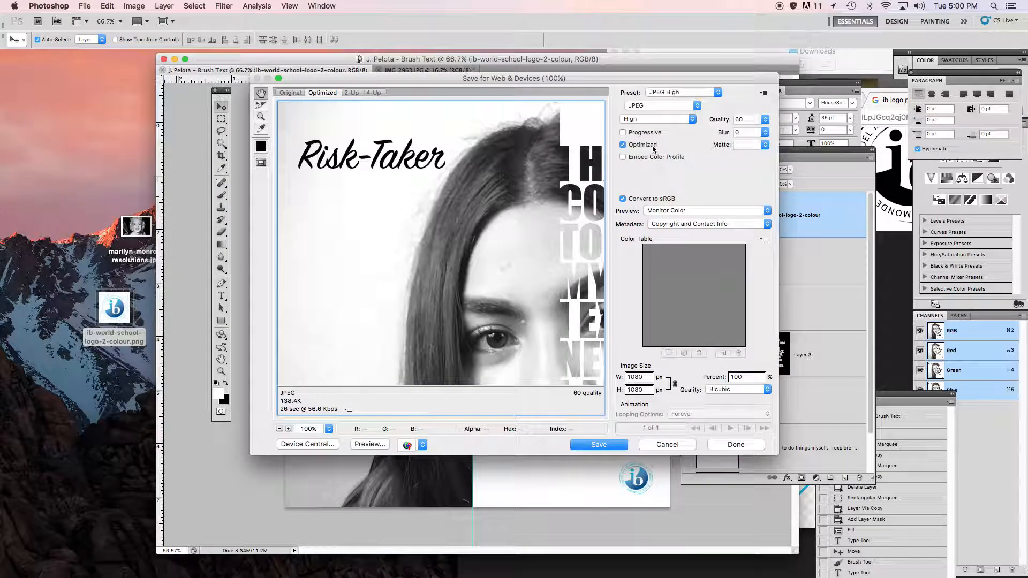
left_click(651, 105)
left_click(651, 106)
left_click(598, 444)
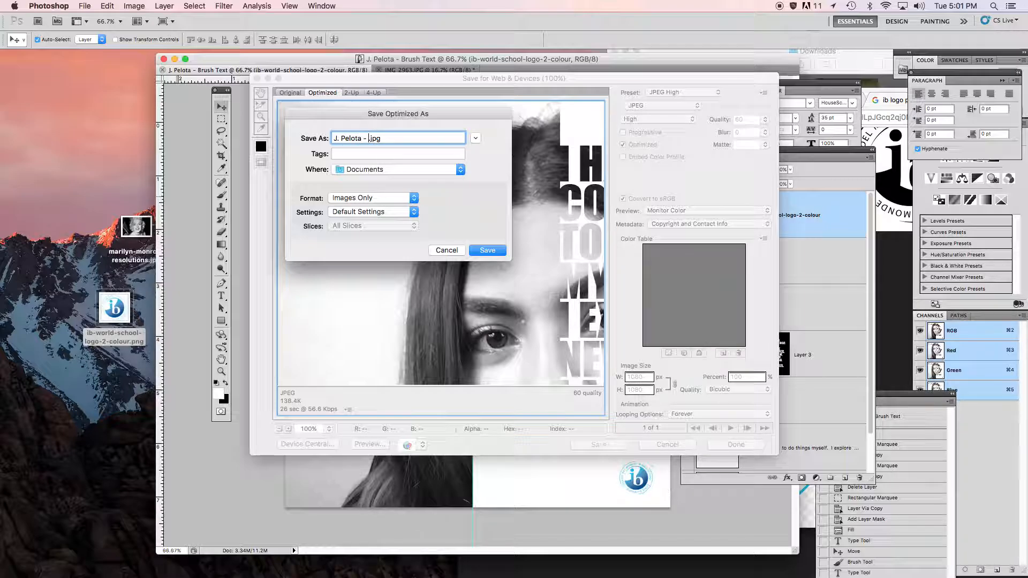
type("ush Text")
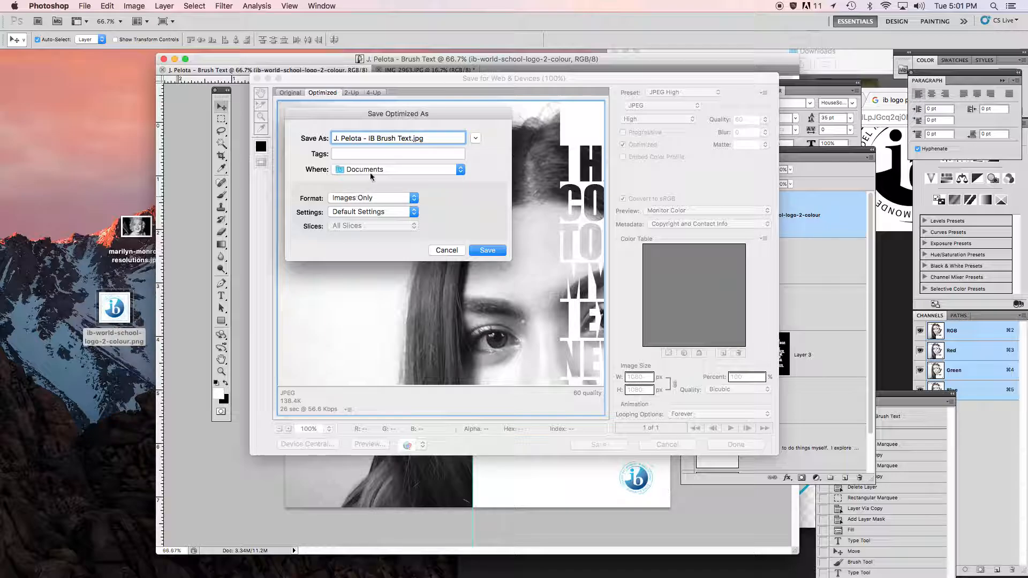
left_click(488, 250)
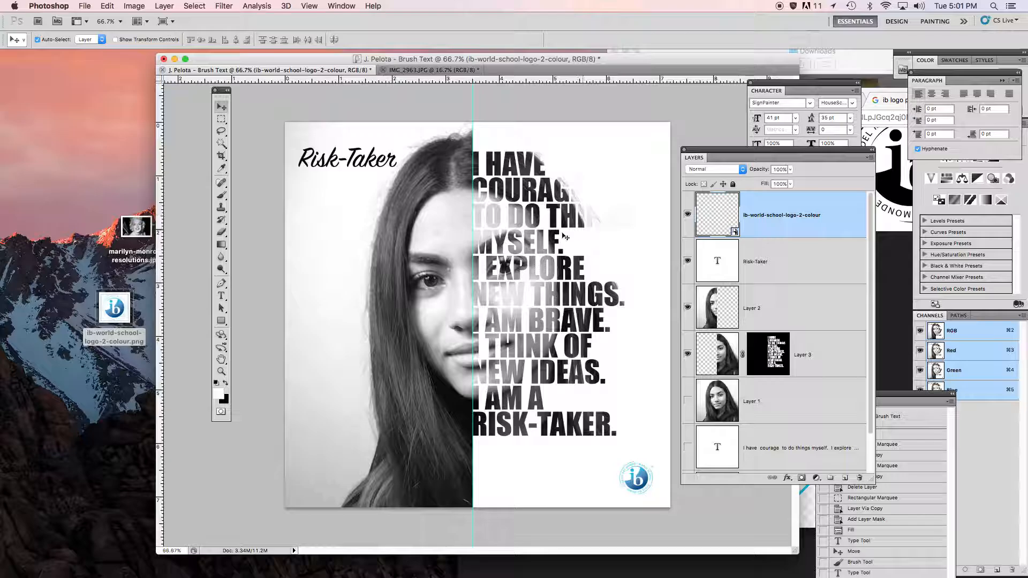
Step: Select Layer 3's mask for painting with the Brush tool and lower the brush opacity to 18%
left_click_drag(712, 151, 716, 148)
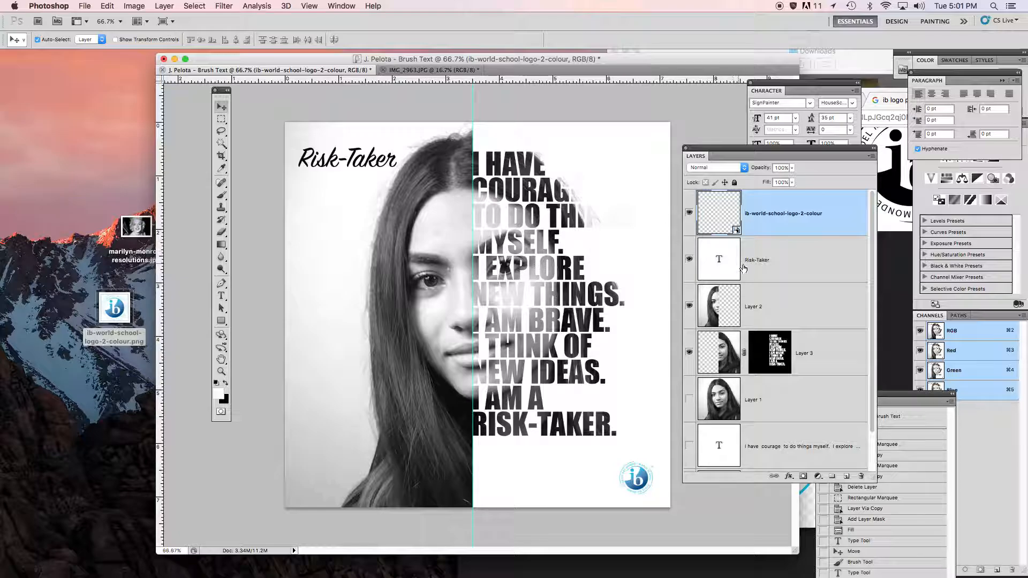
left_click(771, 352)
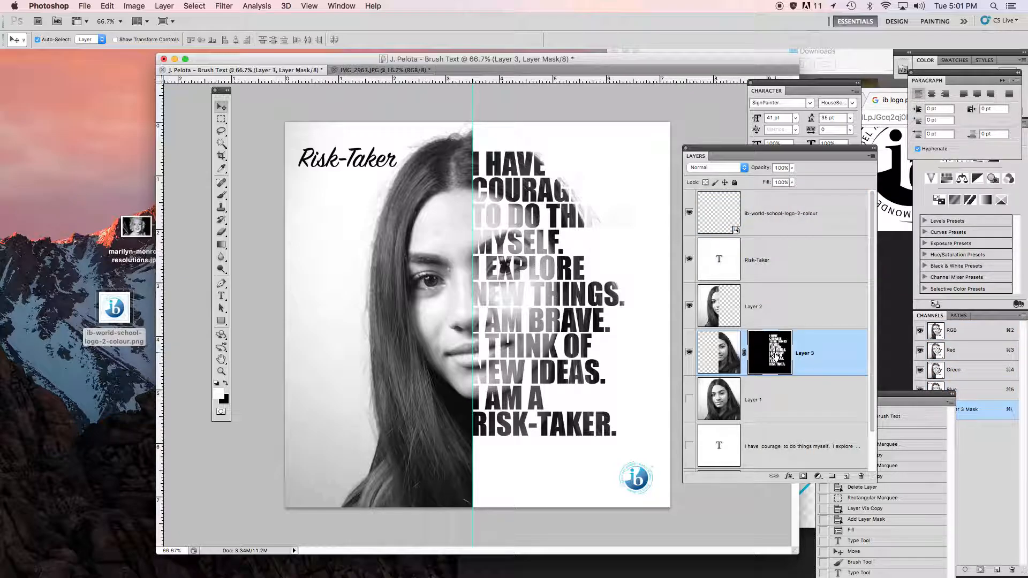
left_click(223, 197)
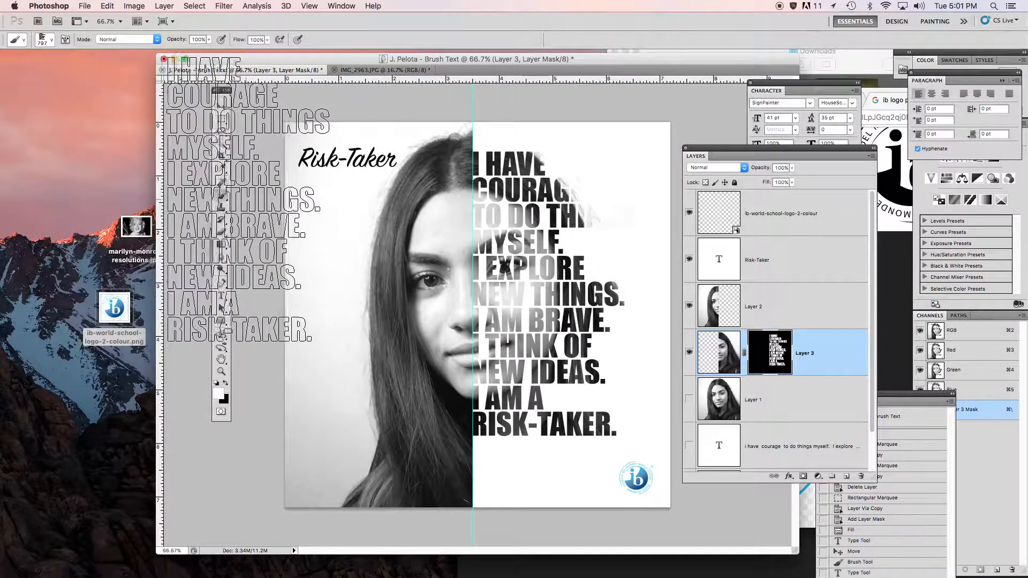
left_click_drag(179, 45, 135, 39)
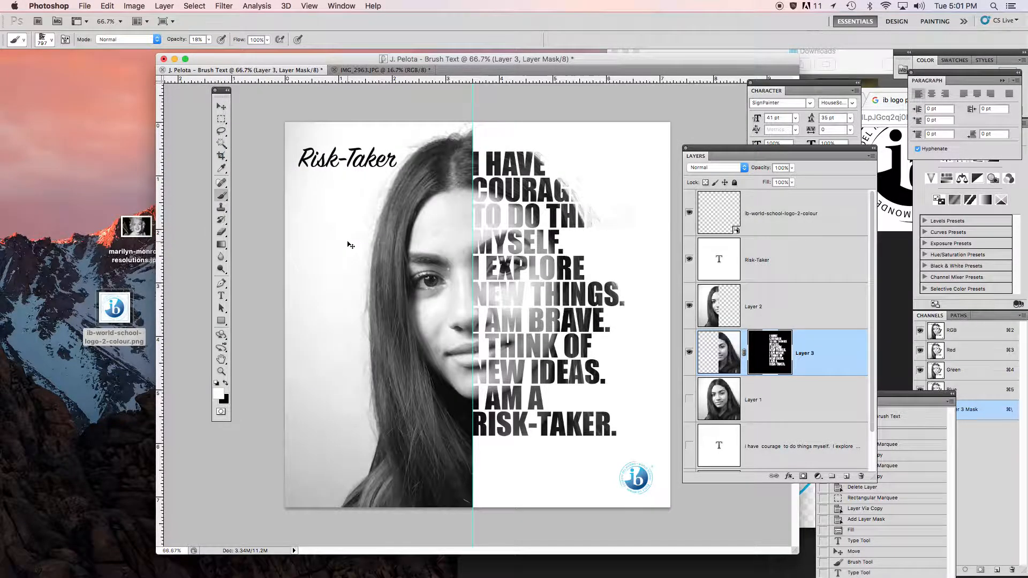
key("super+minus")
key("super+minus")
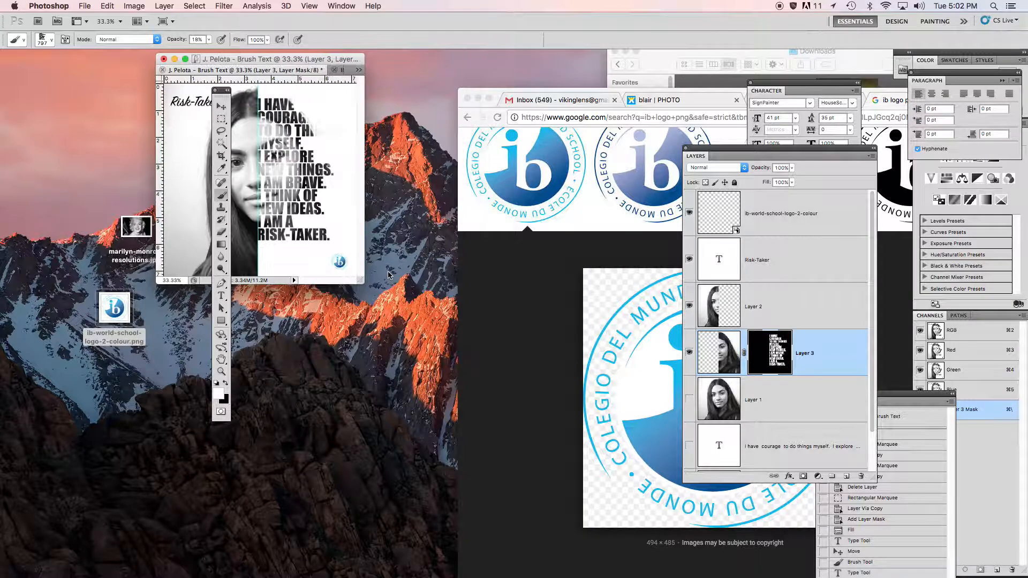
Step: Stamp the text brush at 18% opacity on Layer 3's mask to add faint repeated lines above and below the main text
mouse_move(361, 280)
left_mouse_down()
mouse_move(544, 427)
mouse_move(764, 556)
left_mouse_up()
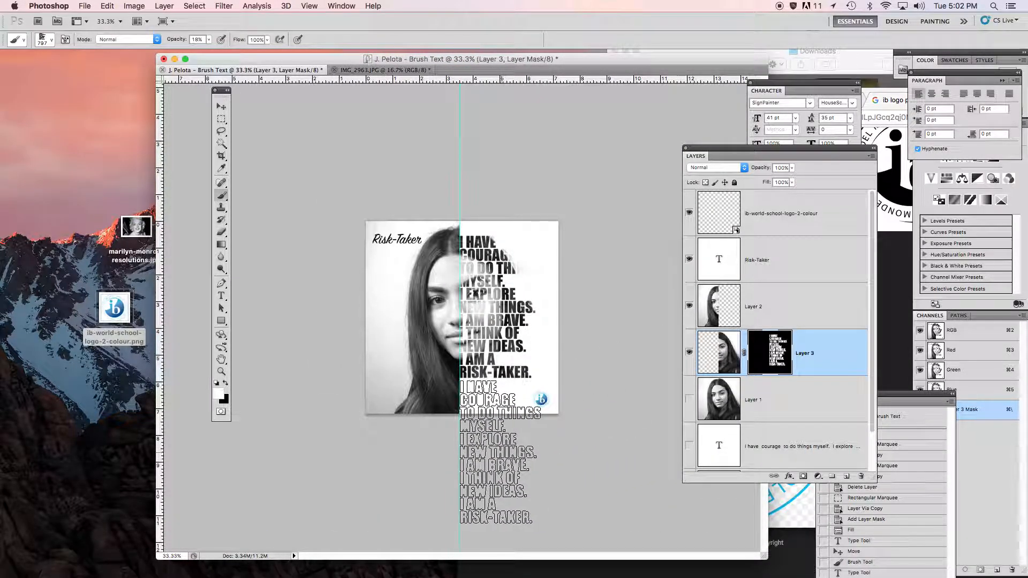
left_click(498, 453)
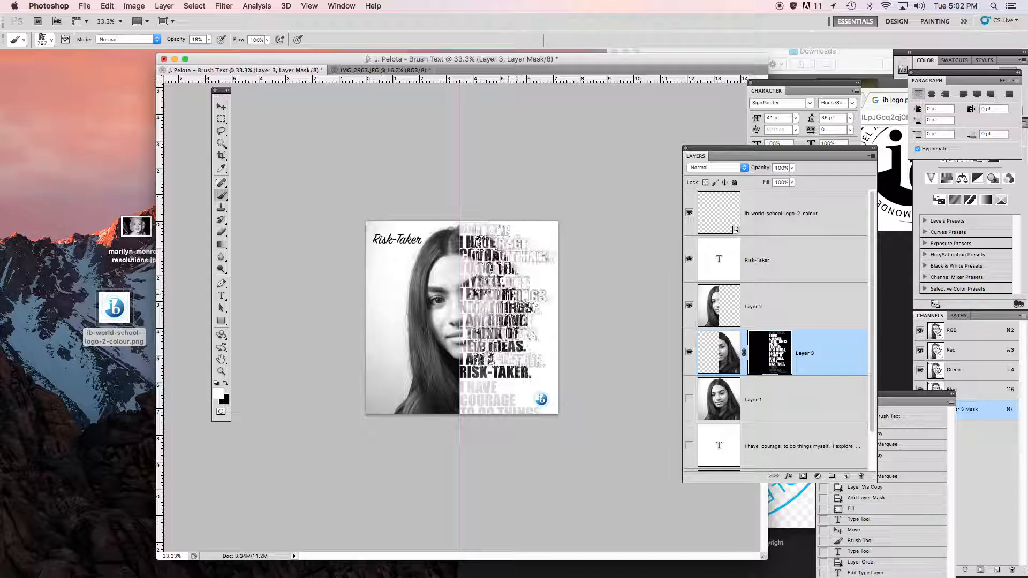
left_click(504, 456)
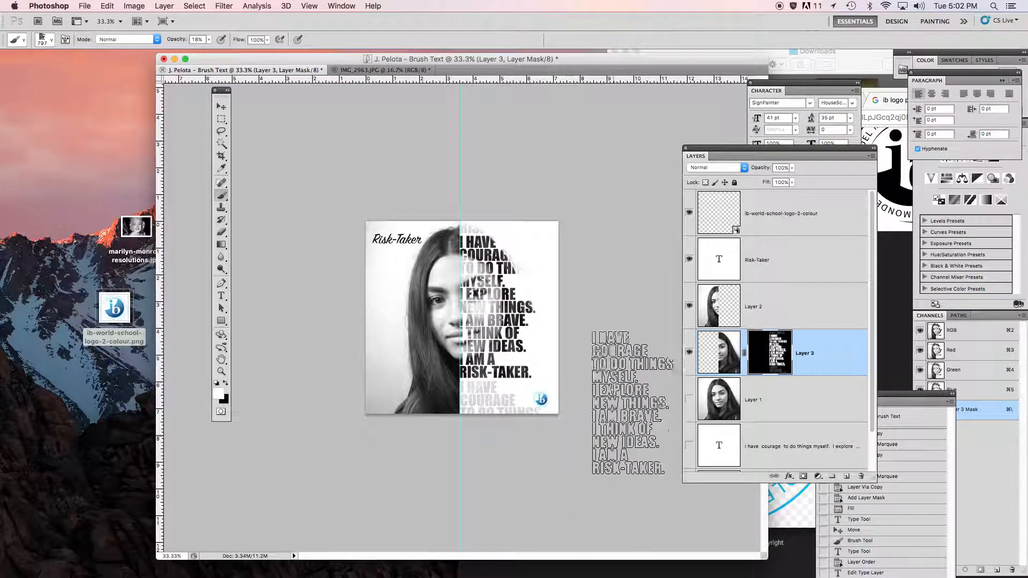
Step: Save the document and open Save for Web & Devices for the updated portrait
key("super+s")
left_click(85, 6)
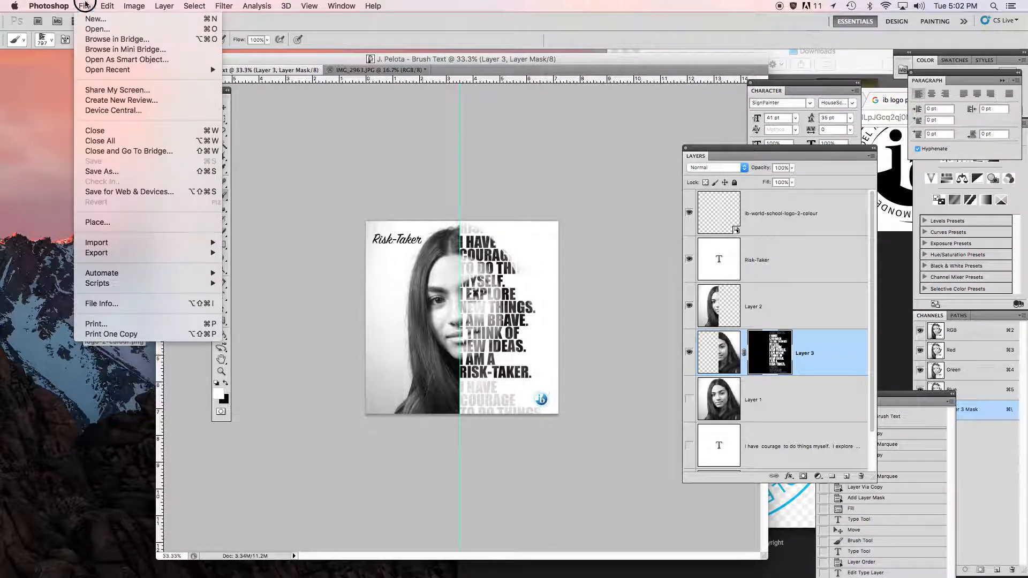
left_click(162, 192)
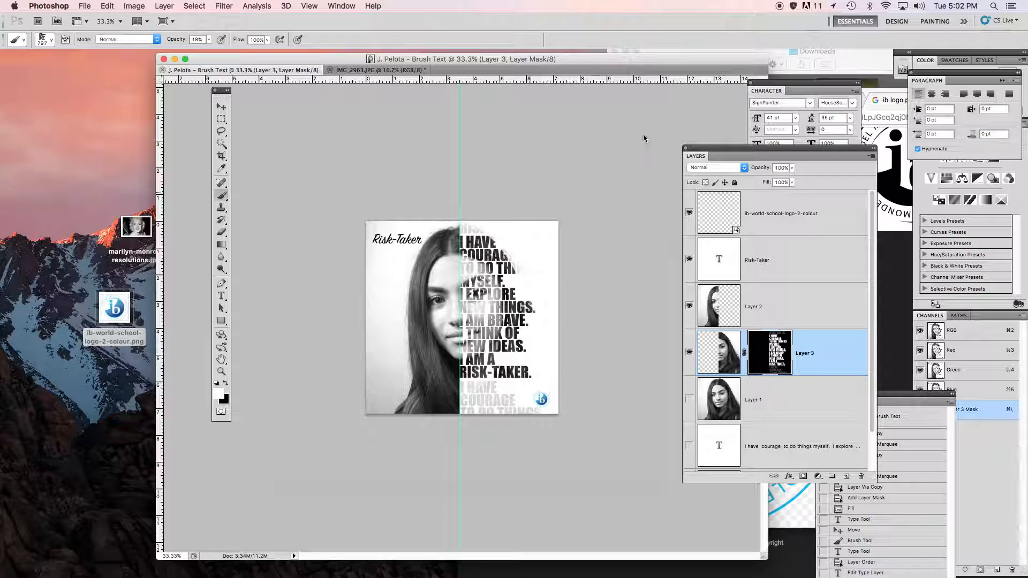
left_click(609, 445)
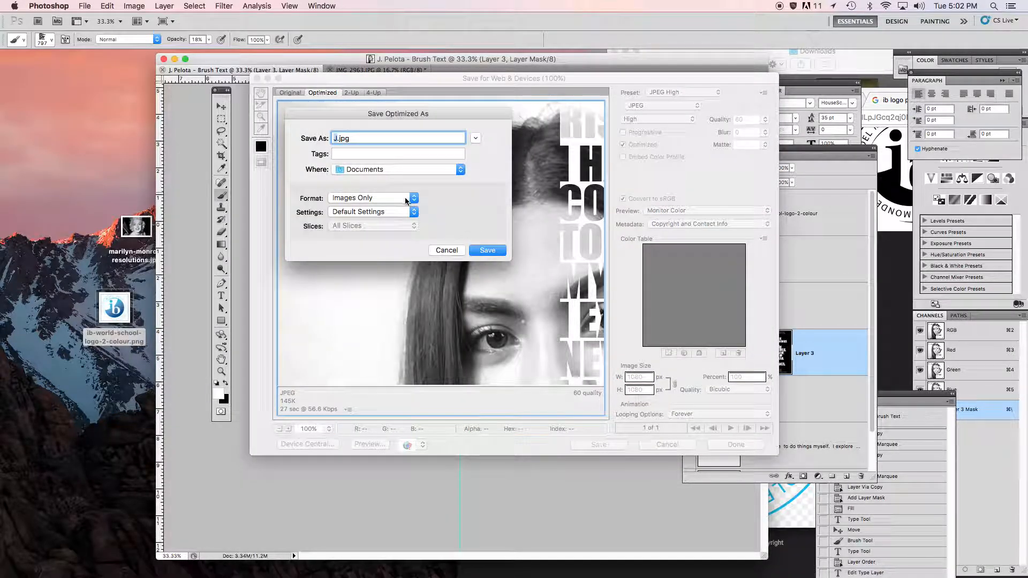
left_click(475, 139)
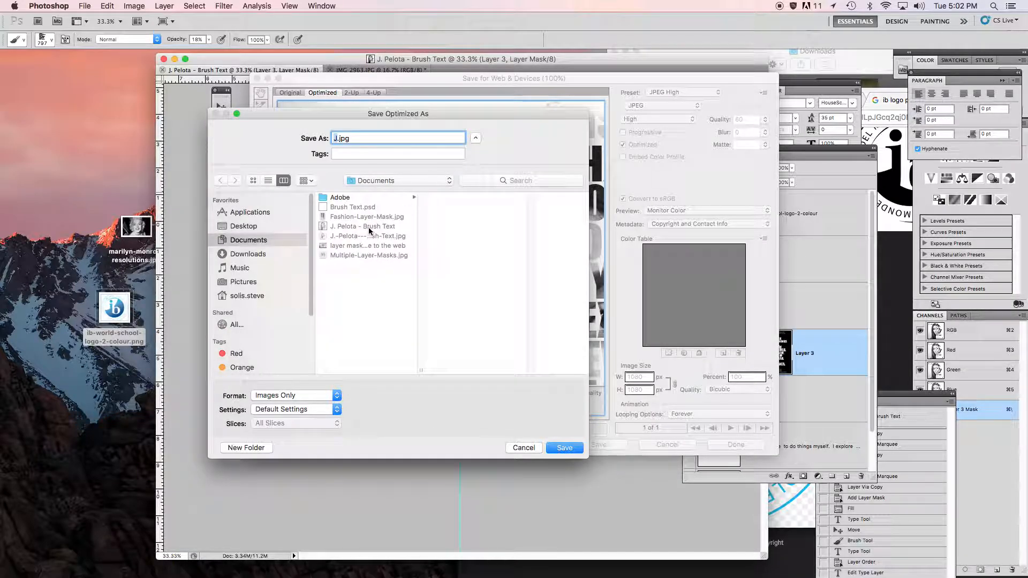
left_click(370, 228)
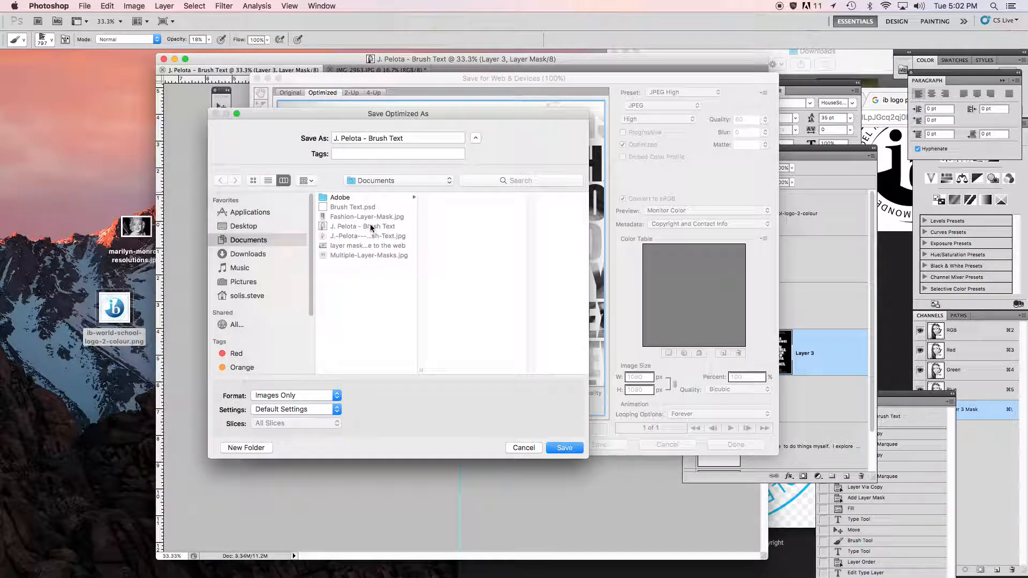
left_click(523, 447)
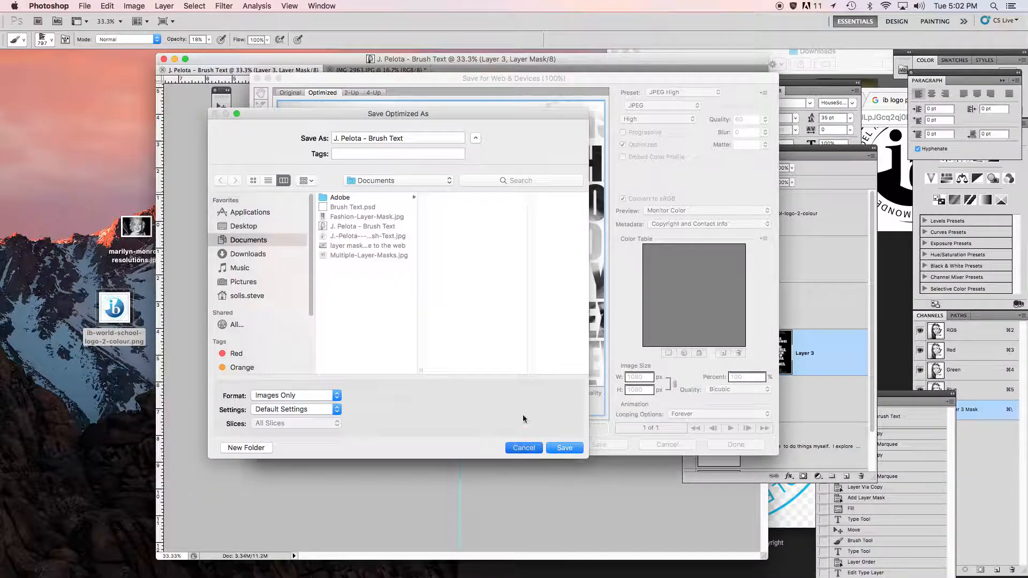
Step: Export the web JPEG to Documents, reusing the existing Brush Text document's file name with 2 added at the end
left_click(598, 445)
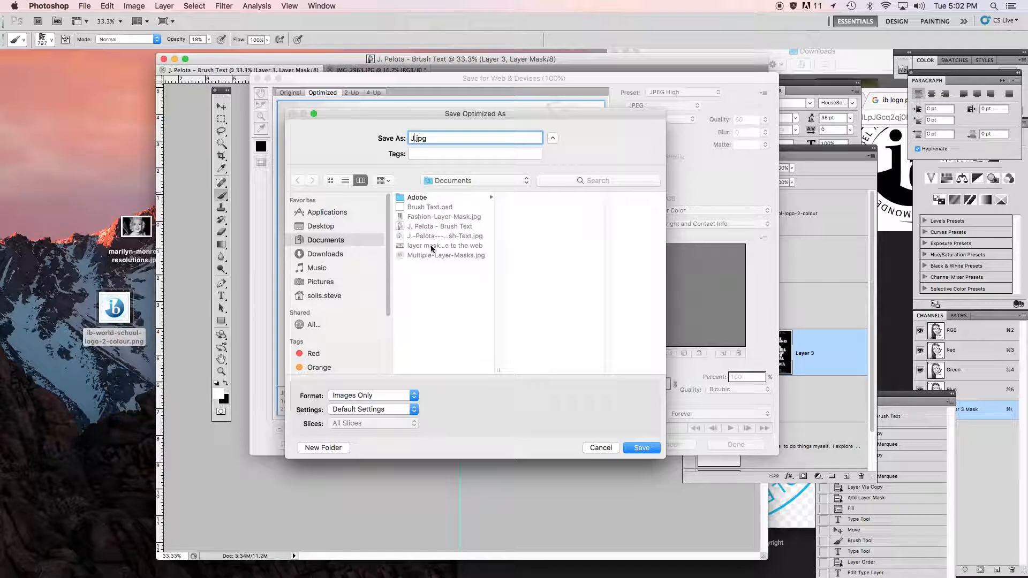
left_click(433, 236)
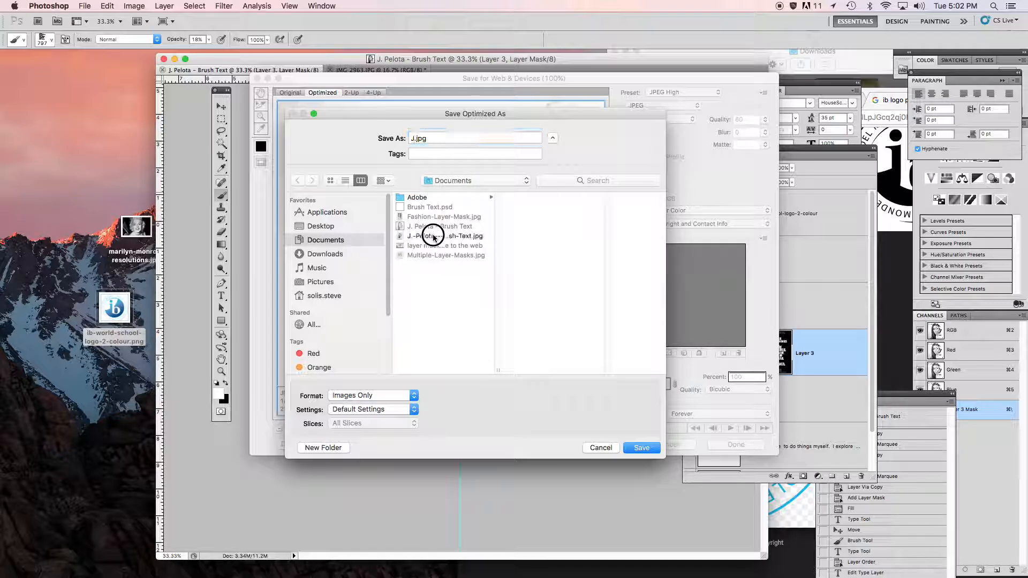
left_click(427, 226)
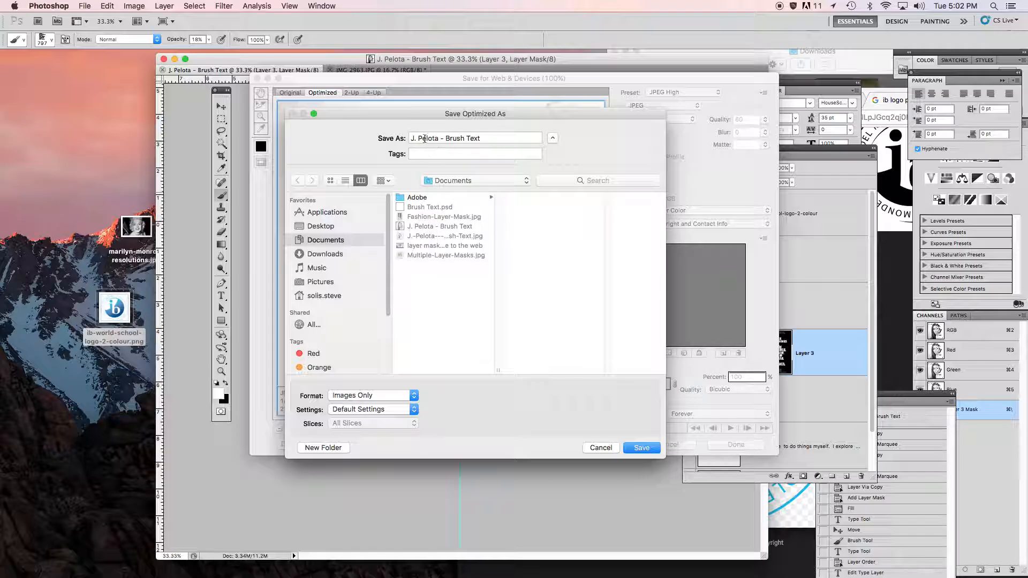
left_click(481, 138)
type("2")
left_click(648, 449)
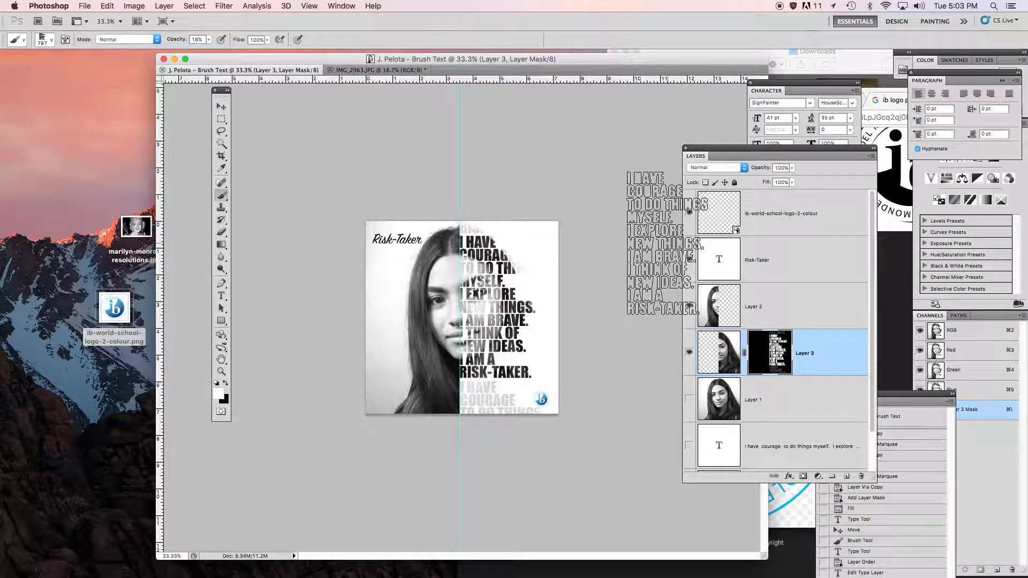
Step: Enlarge the portrait view to about 84% and move the Layers panel clear of the canvas to examine the whole composition
key("super+plus")
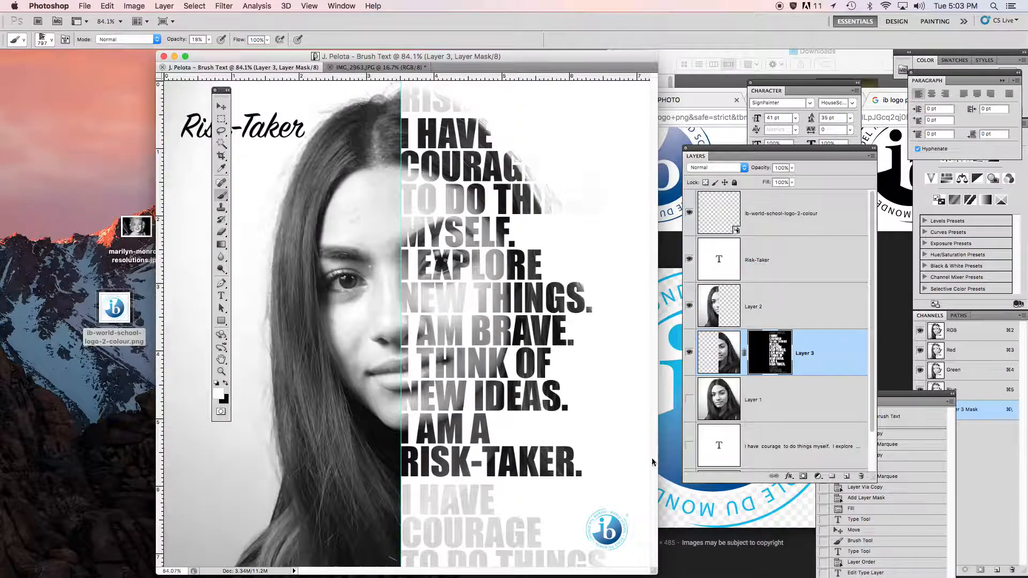
left_click_drag(655, 572, 773, 577)
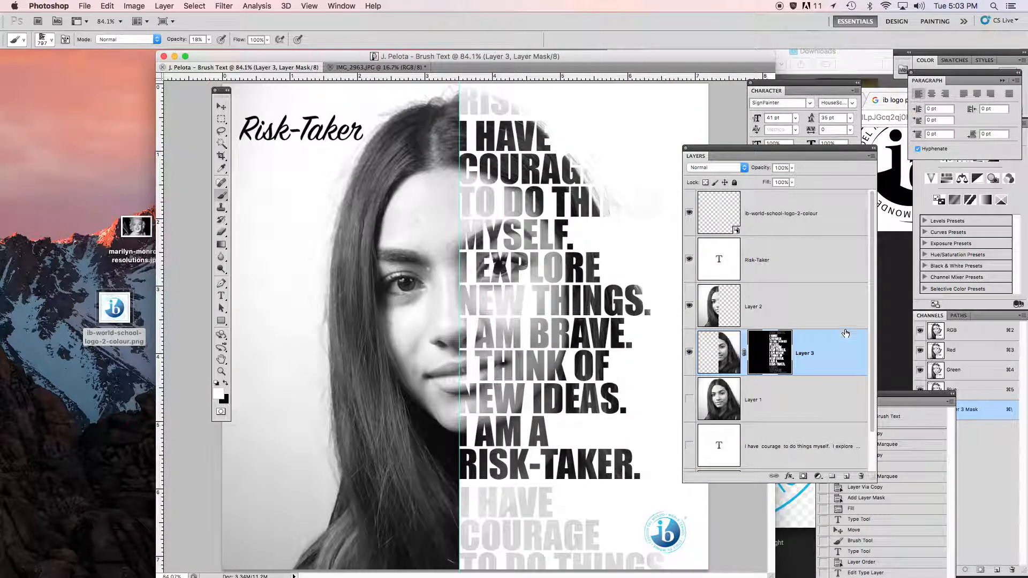
left_click_drag(772, 148, 881, 142)
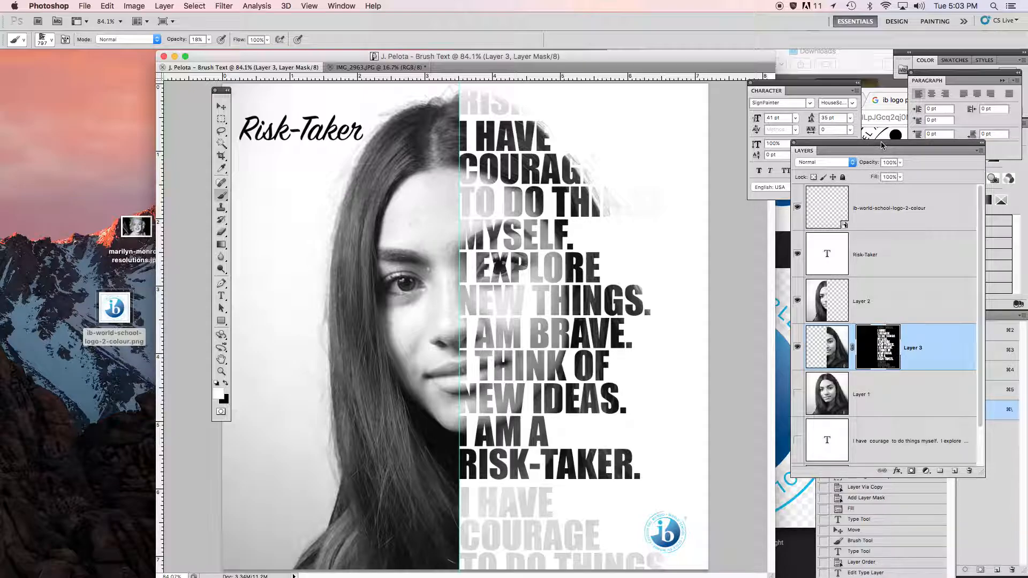